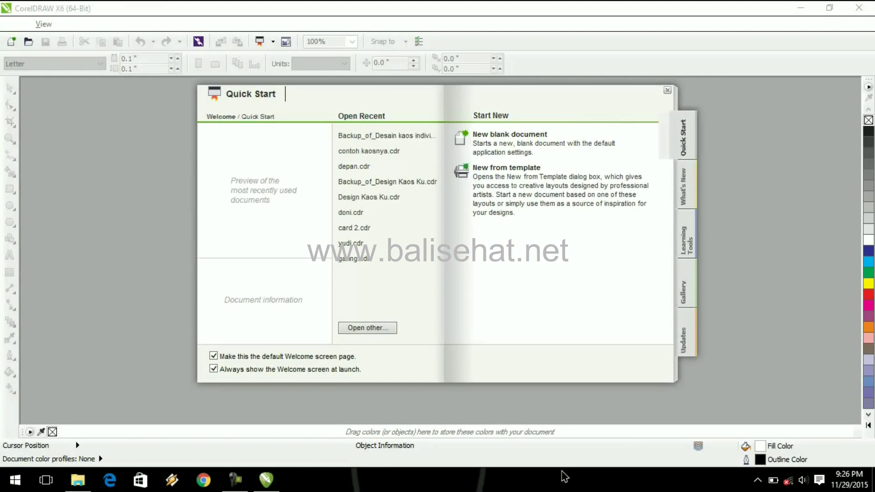
- Create a new blank A4 portrait document, 210 by 297 mm, in RGB at 300 dpi
click(505, 134)
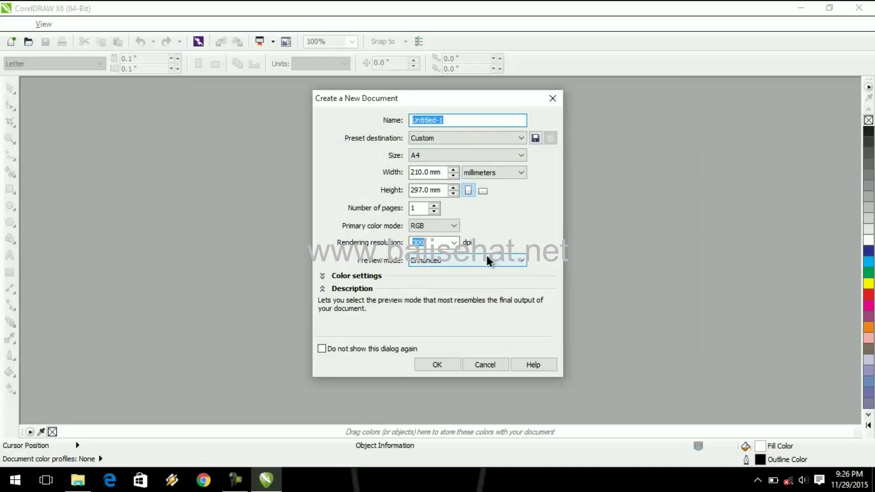
click(450, 368)
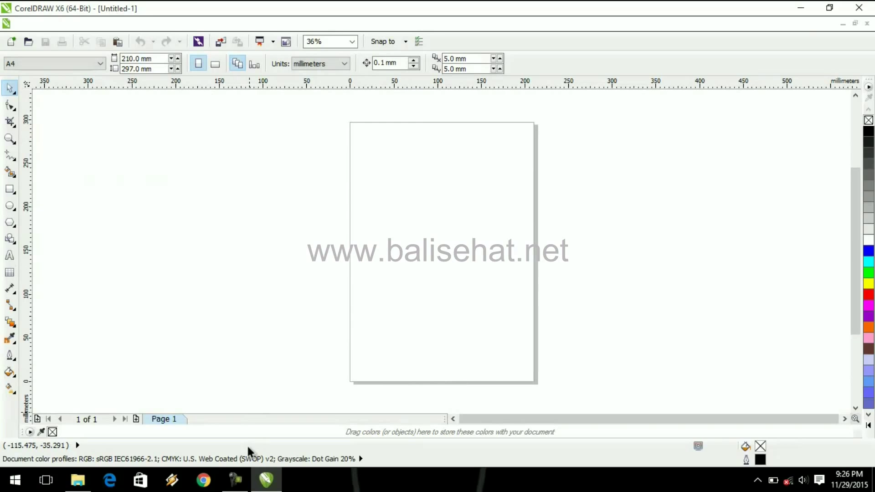
- Bring the winking man's portrait picture from File Explorer onto the page and enlarge it to about 201 by 285 mm
click(78, 480)
click(368, 121)
drag(385, 132, 581, 121)
drag(431, 269, 445, 331)
drag(514, 189, 544, 143)
drag(479, 255, 461, 240)
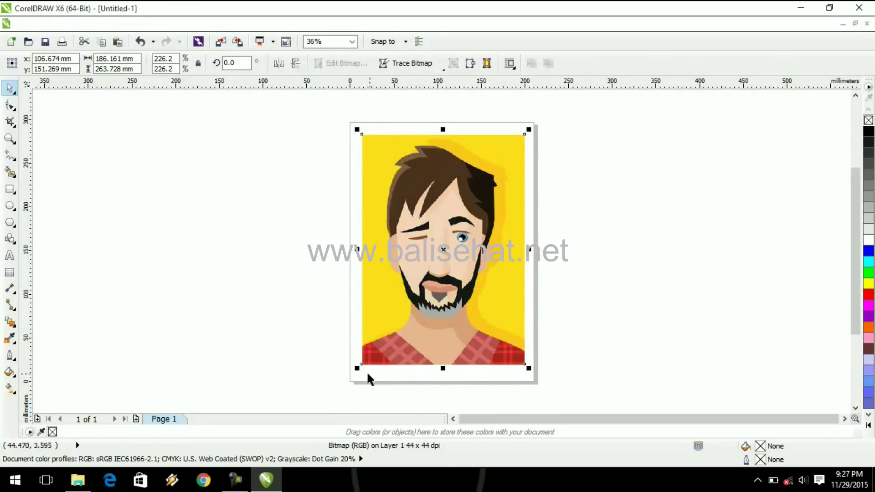
mouse_move(359, 370)
mouse_down()
mouse_move(357, 384)
mouse_move(354, 378)
mouse_up()
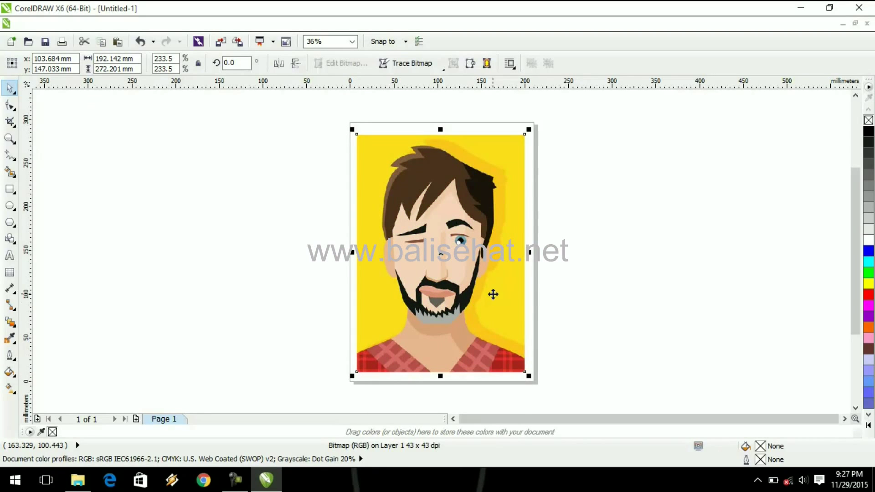
drag(531, 130, 550, 119)
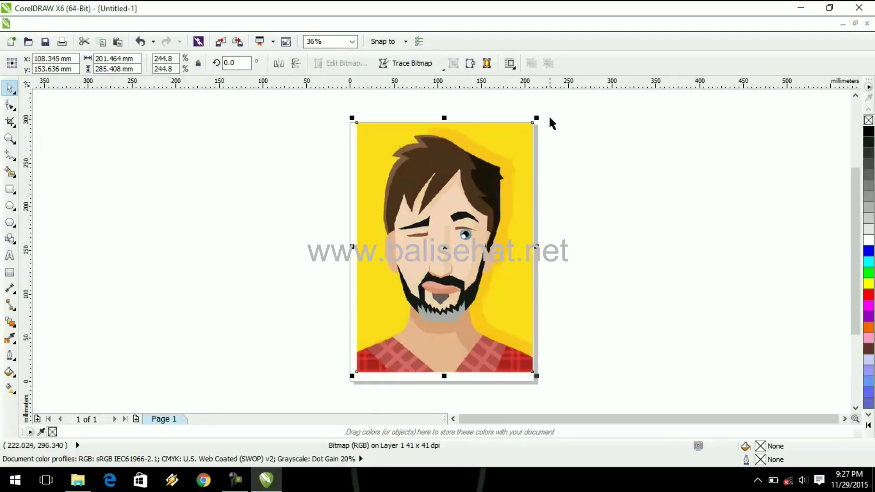
- Trace the portrait bitmap into vector shapes with PowerTRACE, using the Outline trace type with the background removed
click(746, 178)
click(454, 330)
click(659, 264)
click(502, 263)
right_click(464, 249)
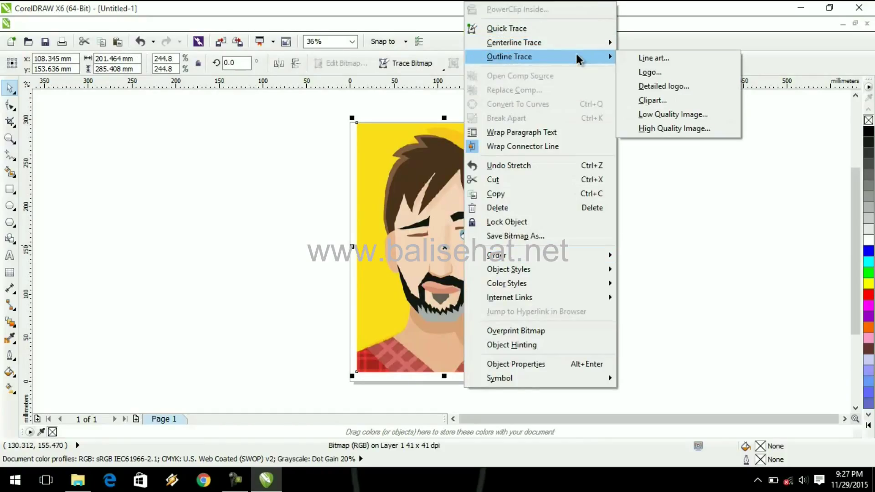
mouse_move(589, 41)
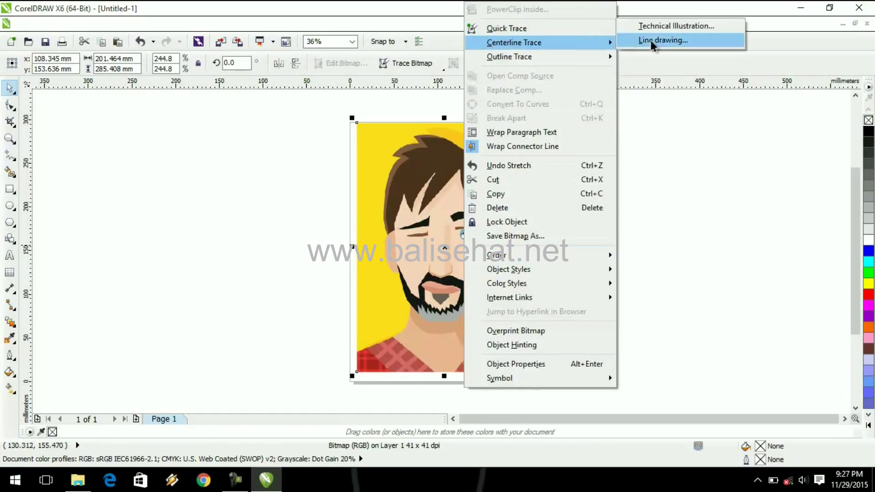
click(678, 23)
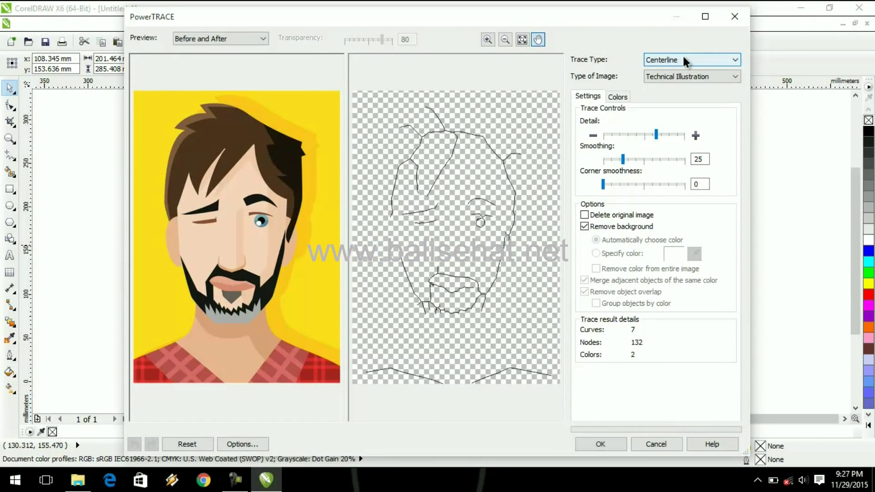
click(681, 55)
click(684, 73)
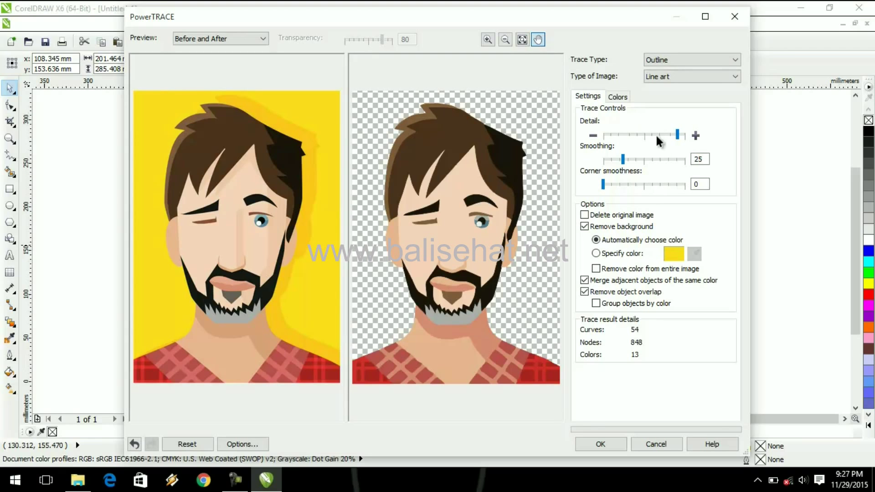
click(676, 76)
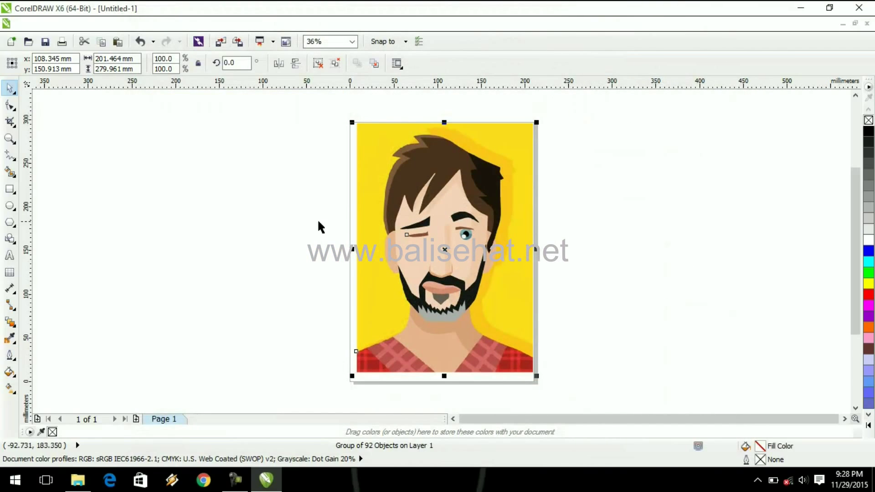
- Delete the original portrait bitmap, keeping only the traced vector group
click(523, 151)
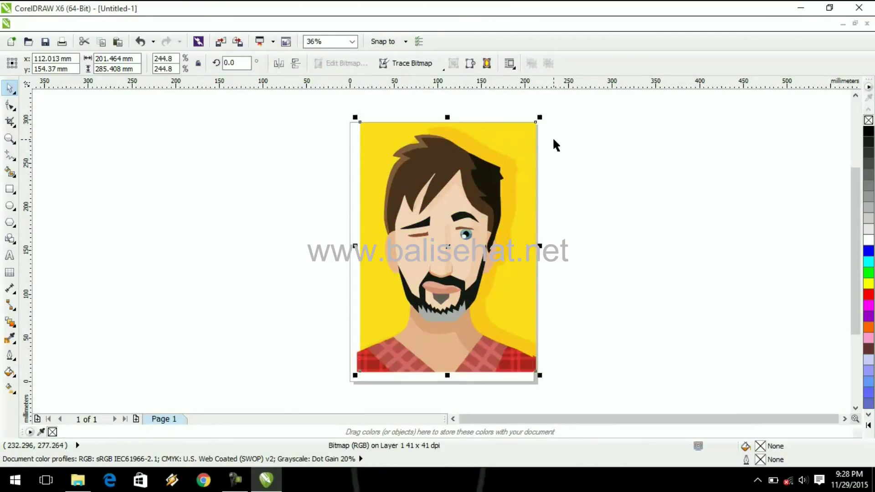
key(Delete)
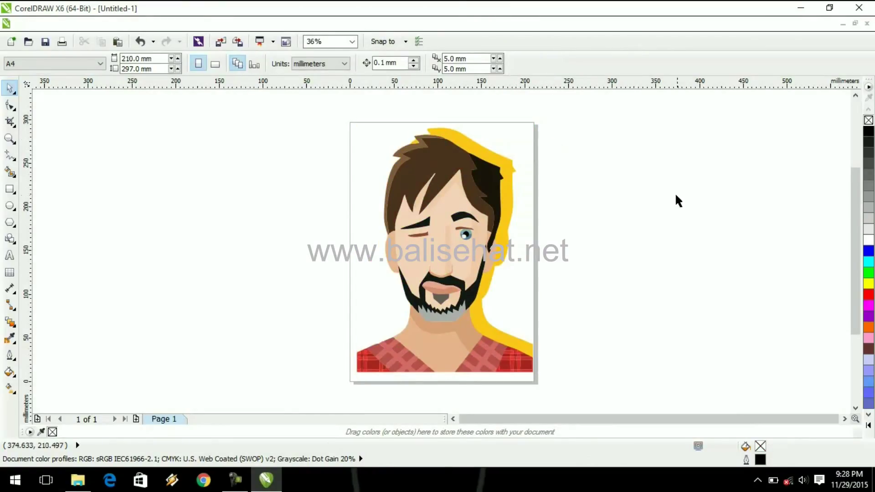
- Examine the edges of the traced hair and face up close
key(z)
click(442, 203)
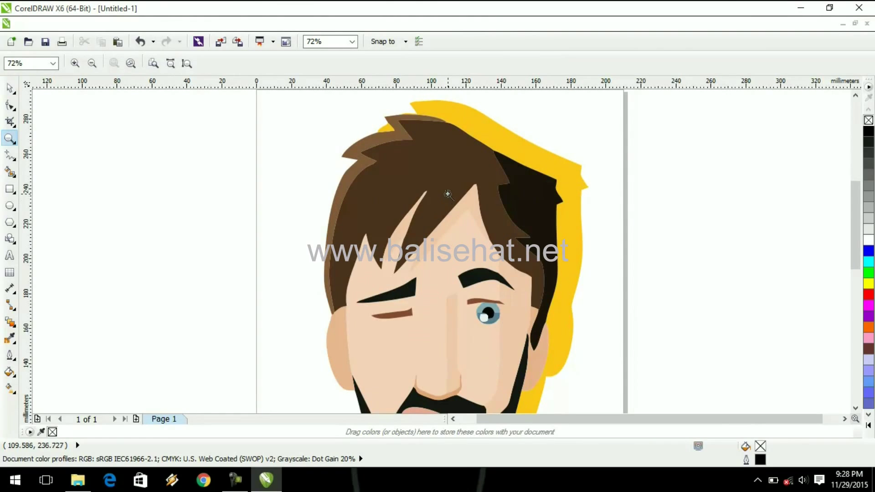
click(437, 182)
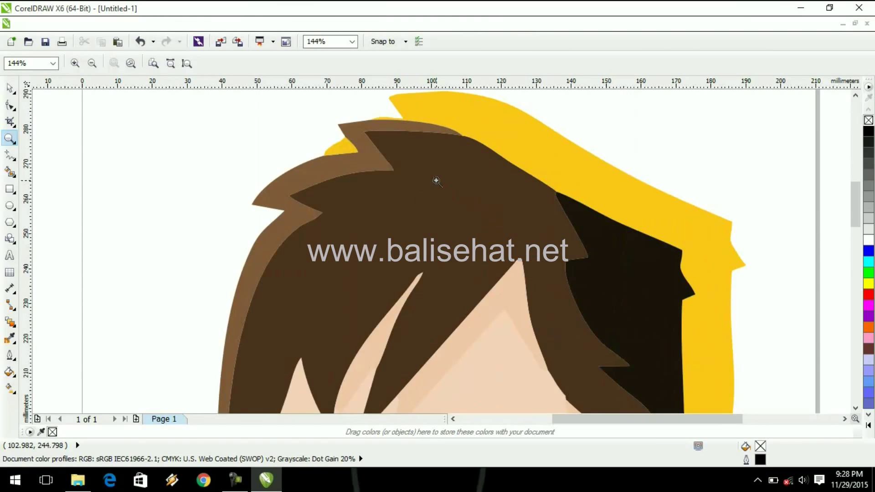
right_click(427, 217)
right_click(447, 325)
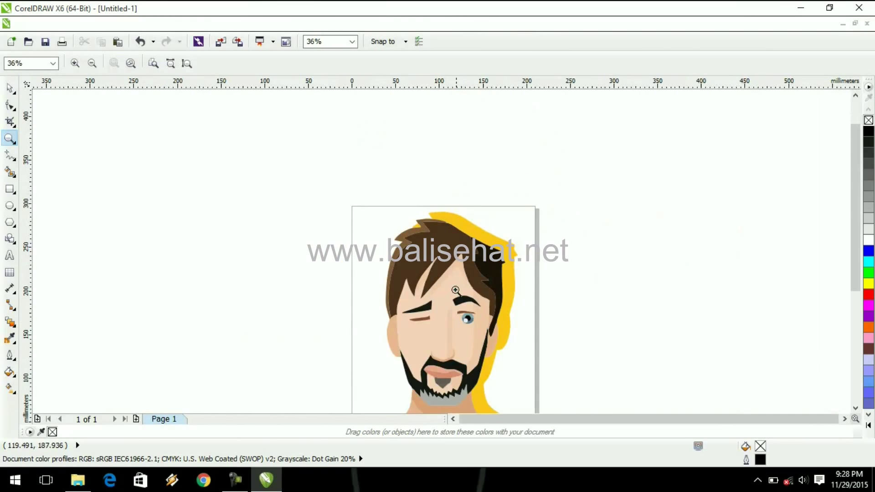
click(453, 276)
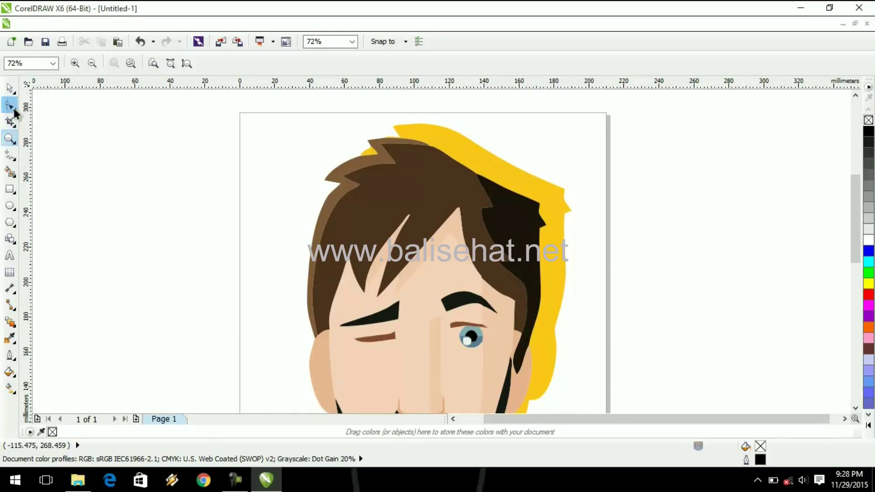
click(14, 160)
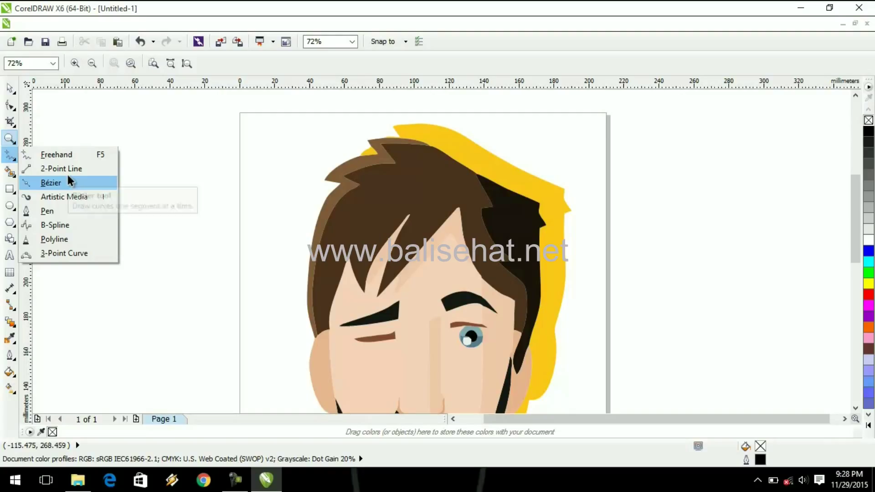
click(167, 130)
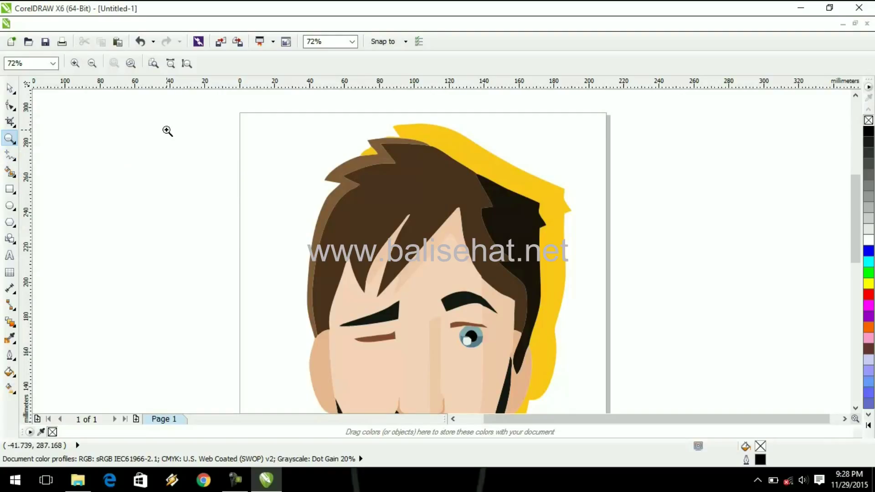
click(10, 87)
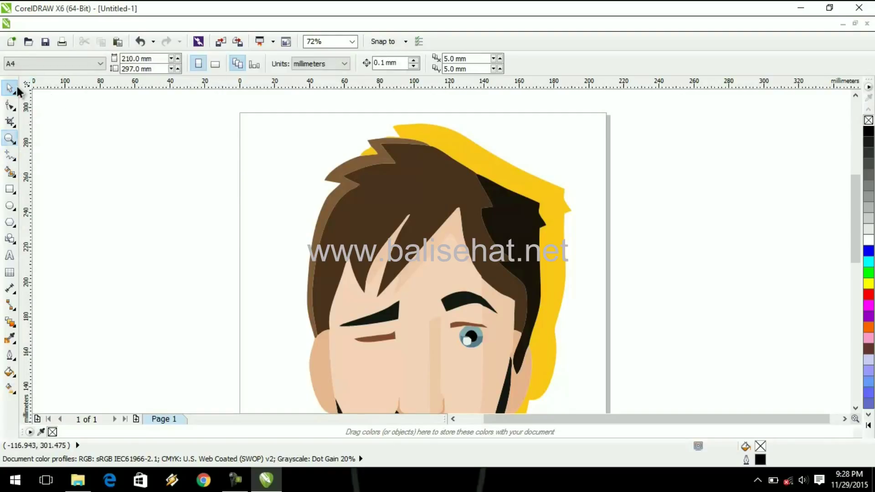
click(436, 239)
click(146, 201)
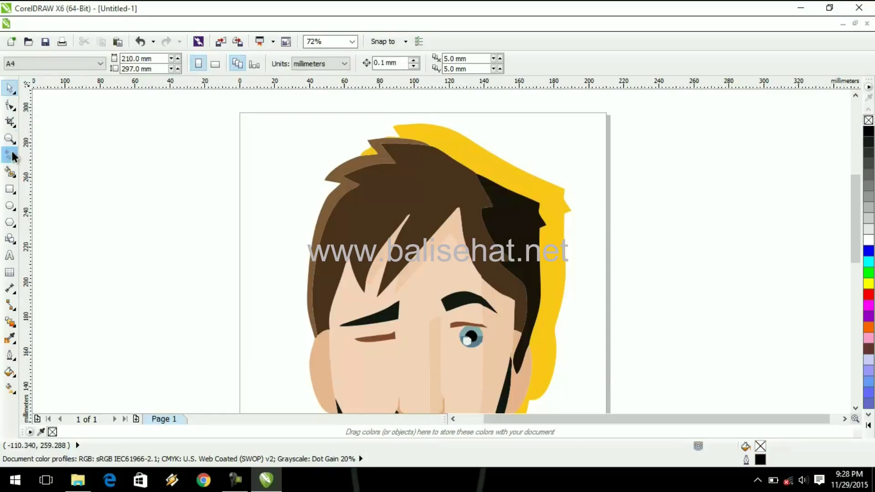
- Try to outline the hair with the Bézier tool from the crown tuft down to the ear beside the closed eye
click(11, 157)
click(16, 159)
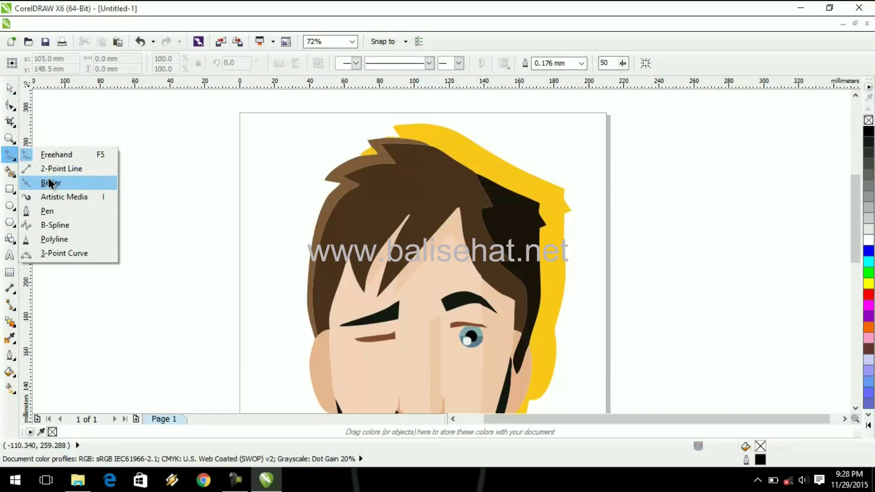
click(48, 182)
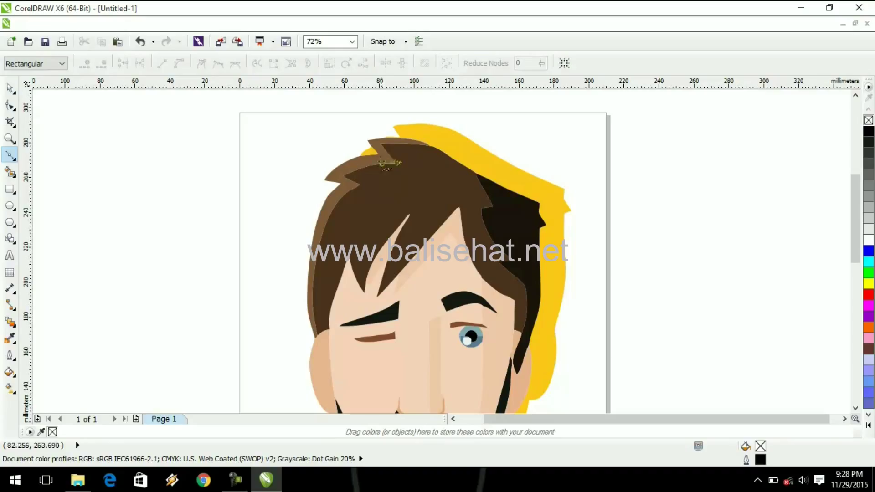
click(380, 144)
click(396, 162)
click(343, 175)
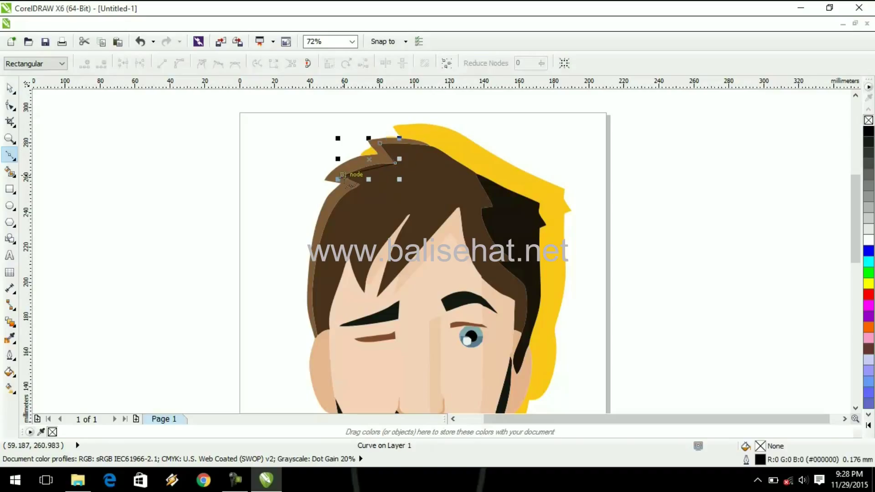
click(358, 185)
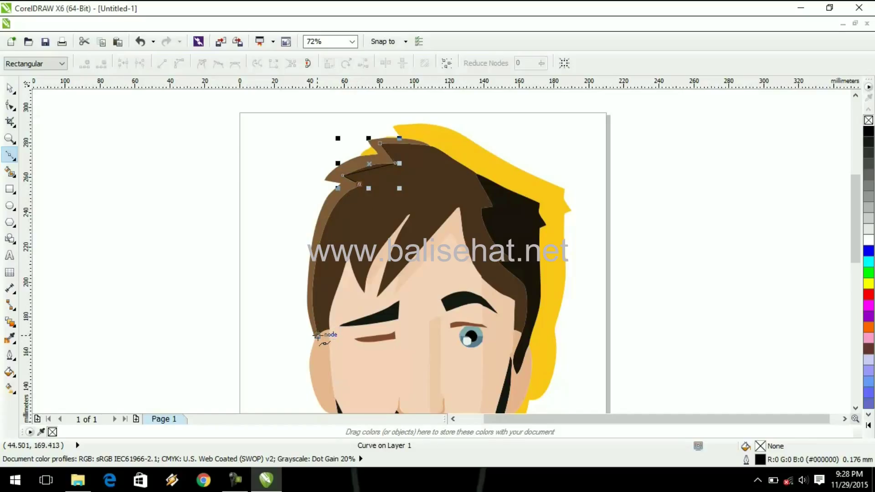
click(317, 336)
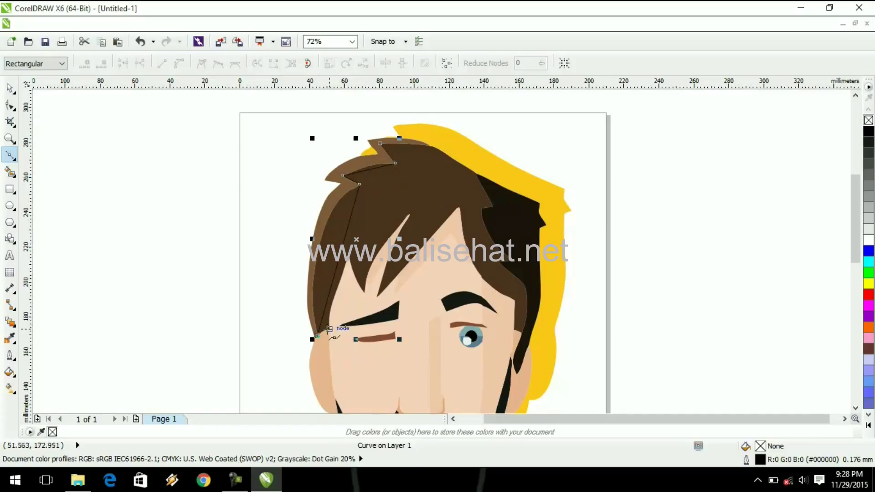
- Try to extend the Bézier outline along the hair's lower edge above the ear
key(z)
click(326, 325)
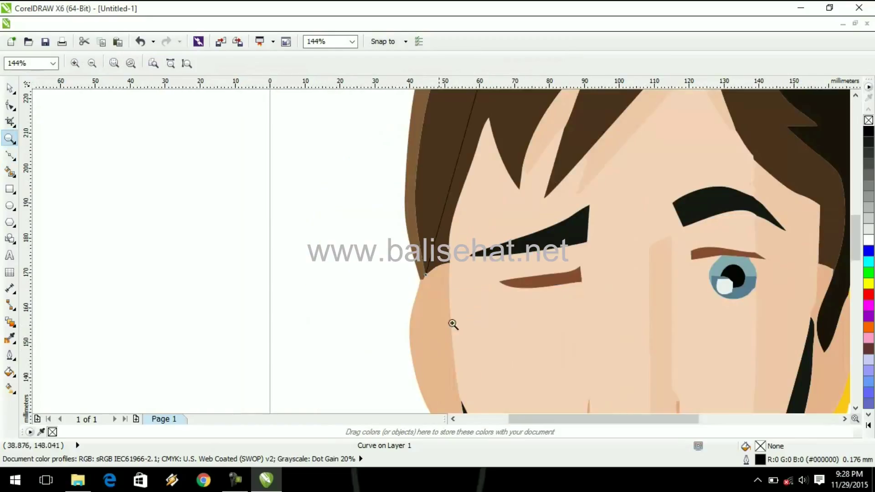
scroll(451, 251, up, 1)
scroll(457, 249, down, 1)
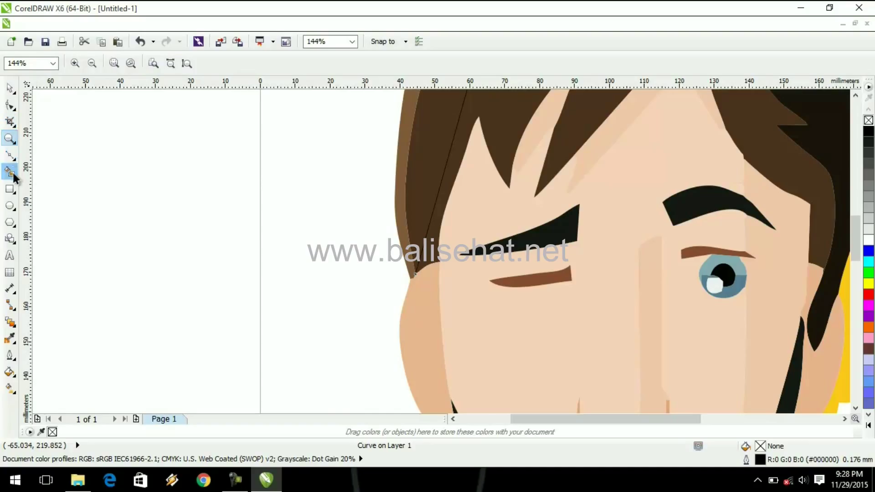
click(11, 156)
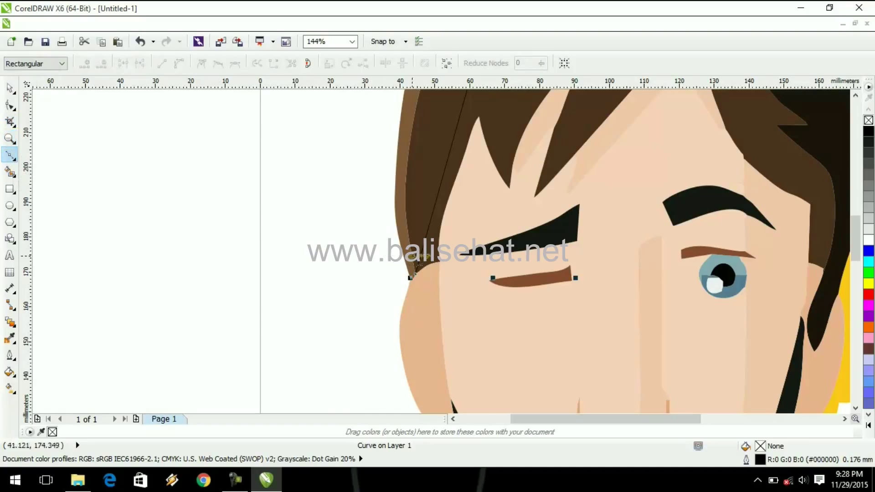
click(440, 263)
click(414, 277)
- Undo the last Bézier segments and delete the unfinished hair curve
key(ctrl+z)
key(ctrl+z)
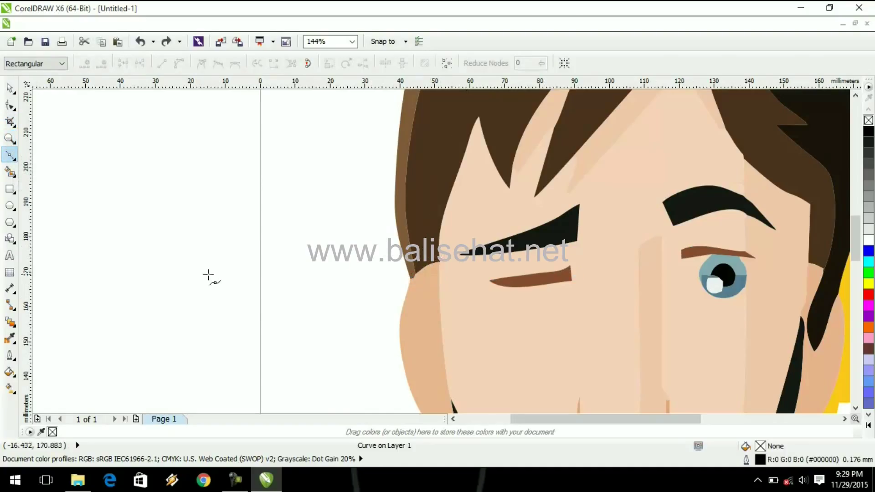
key(z)
right_click(525, 177)
right_click(519, 187)
key(ctrl+z)
key(Delete)
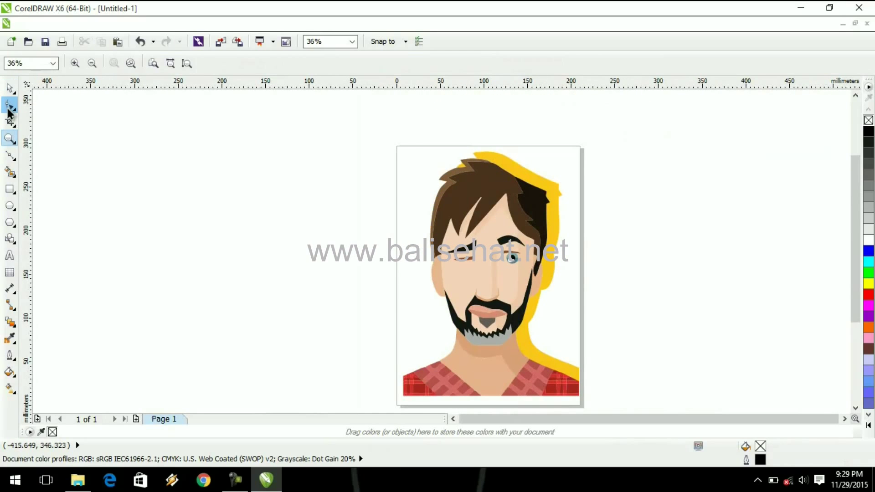
- Draw a Bézier outline from the crown tuft down to the ear, along the fringe tips and to the opposite temple
click(532, 184)
click(10, 156)
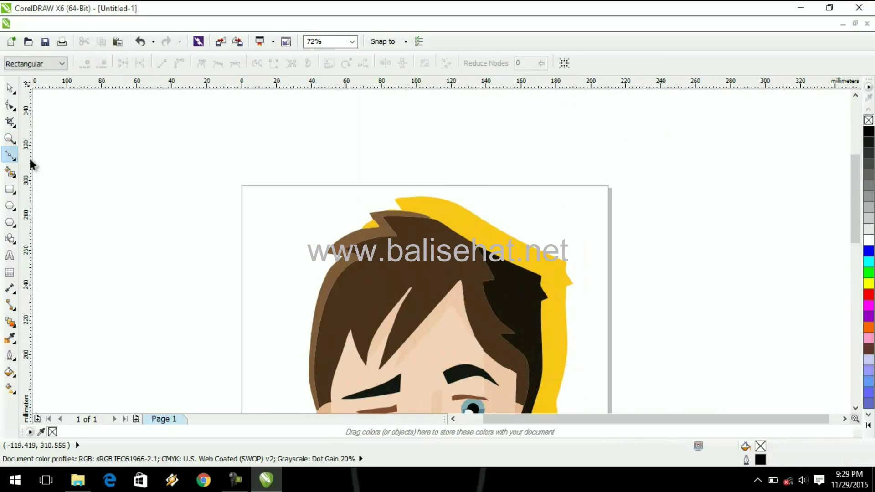
click(397, 236)
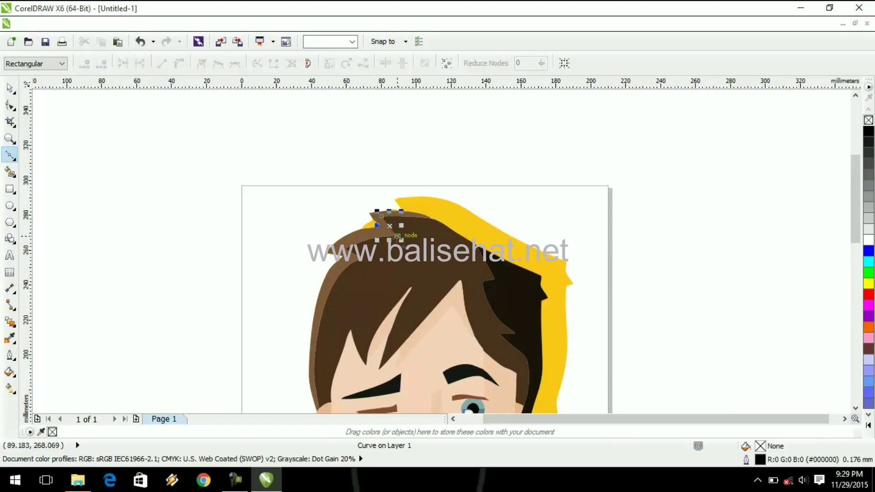
click(320, 407)
click(411, 287)
click(377, 369)
click(460, 281)
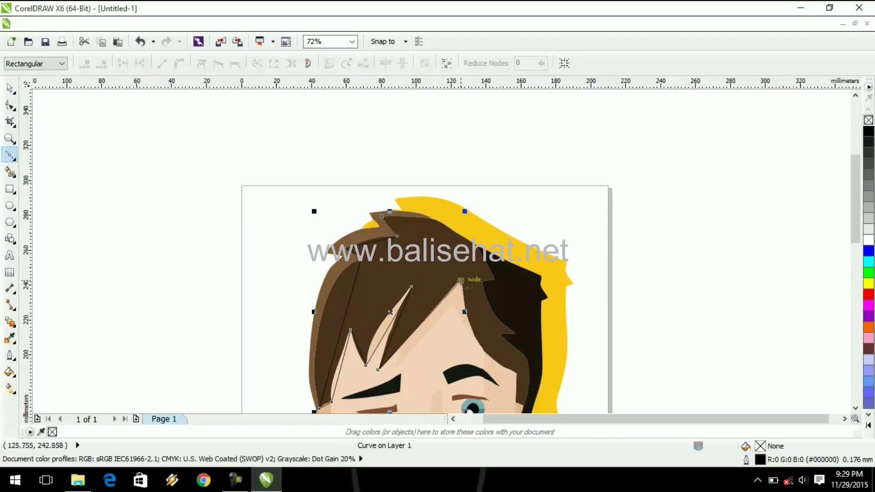
click(482, 350)
click(515, 373)
click(514, 402)
- Continue the Bézier outline down the temple beside the open eye and back up around the notch in the shaded hair edge
scroll(781, 294, down, 2)
scroll(534, 354, up, 3)
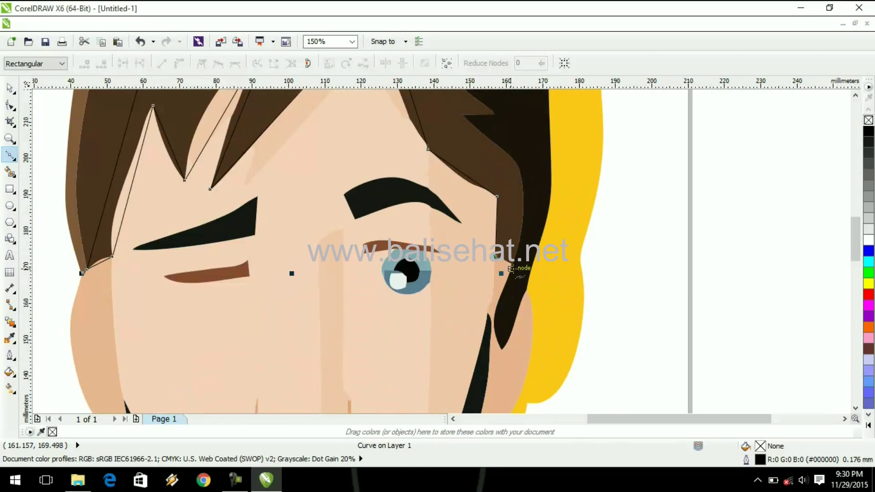
click(516, 163)
click(463, 115)
click(494, 114)
scroll(523, 131, up, 4)
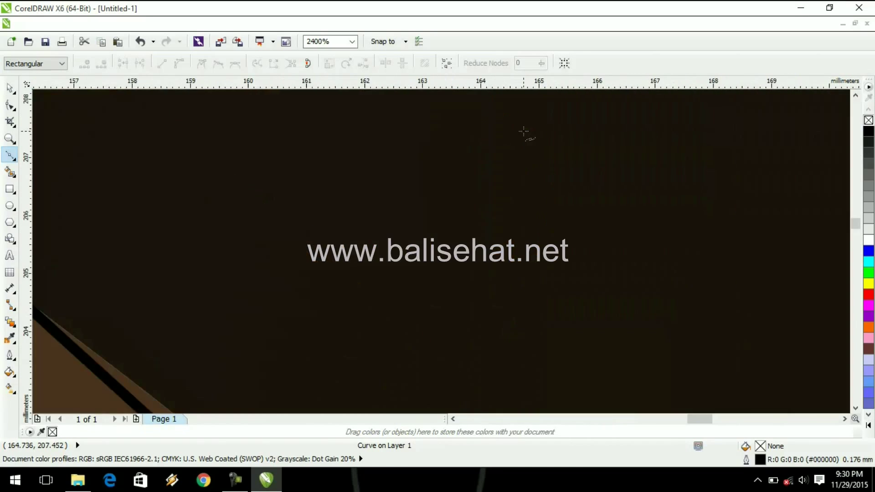
- Extend the Bézier outline around the upper shaded notch and over the top of the hair, closing it at the crown tuft
scroll(524, 131, down, 3)
drag(854, 226, 853, 194)
click(333, 150)
click(379, 144)
click(318, 258)
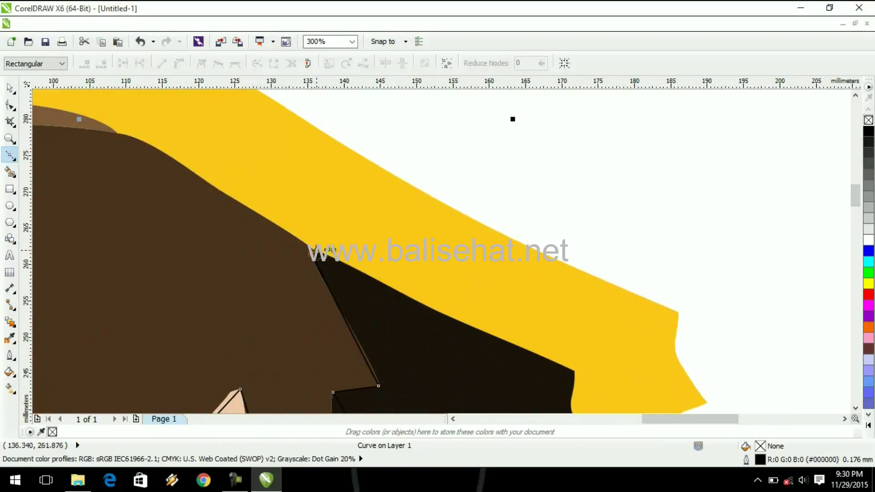
click(117, 132)
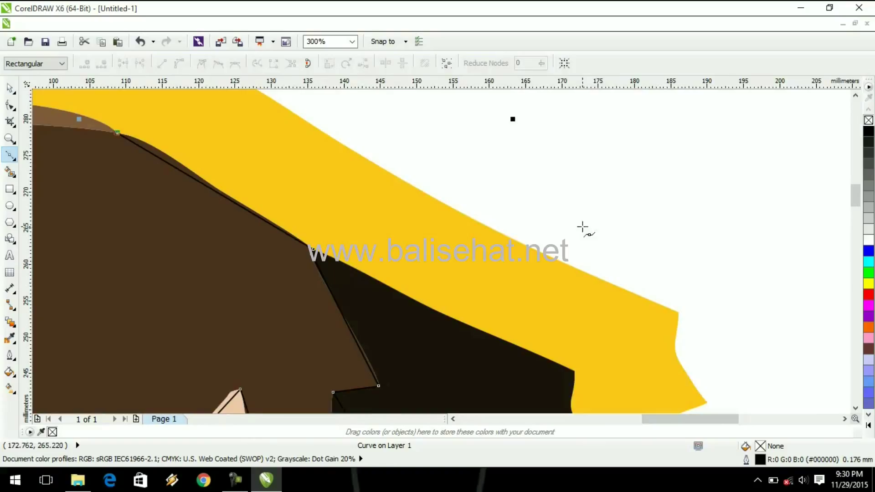
scroll(582, 228, left, 5)
click(159, 124)
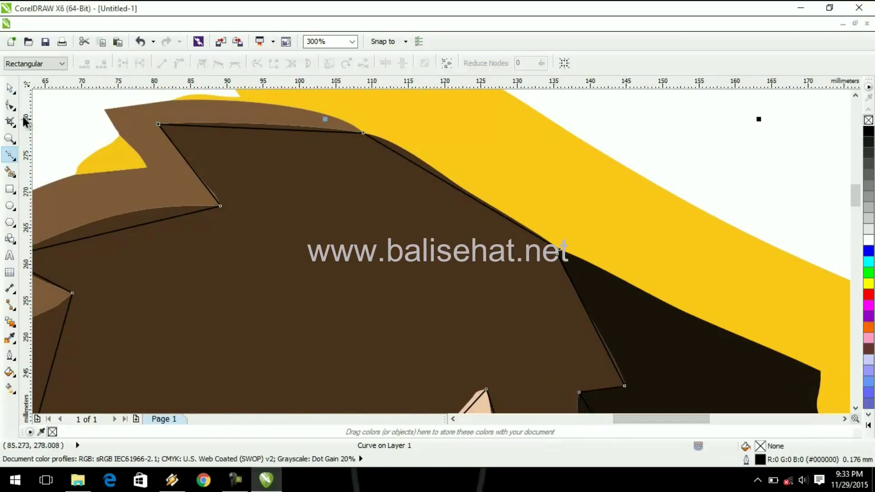
- With the Shape tool, convert the outline's top segment and the crown tuft's inner segment to curves and bend them along the hair
key(F10)
right_click(159, 124)
click(197, 180)
drag(244, 128, 245, 123)
right_click(222, 208)
click(268, 258)
drag(205, 184, 213, 210)
- Convert the segment between the crown tuft's inner corner and the outer hair tip to a curve and bend it upward
scroll(219, 182, up, 2)
scroll(186, 155, down, 2)
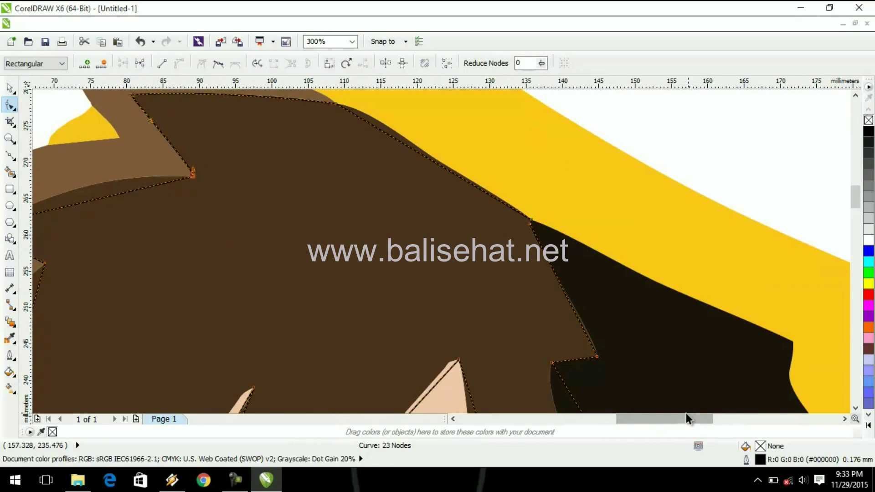
drag(686, 418, 660, 418)
right_click(198, 228)
click(227, 282)
drag(322, 197, 326, 181)
- Convert the short segment beneath the outer hair tip to a curve and bend it to match the hair's edge
scroll(850, 200, down, 2)
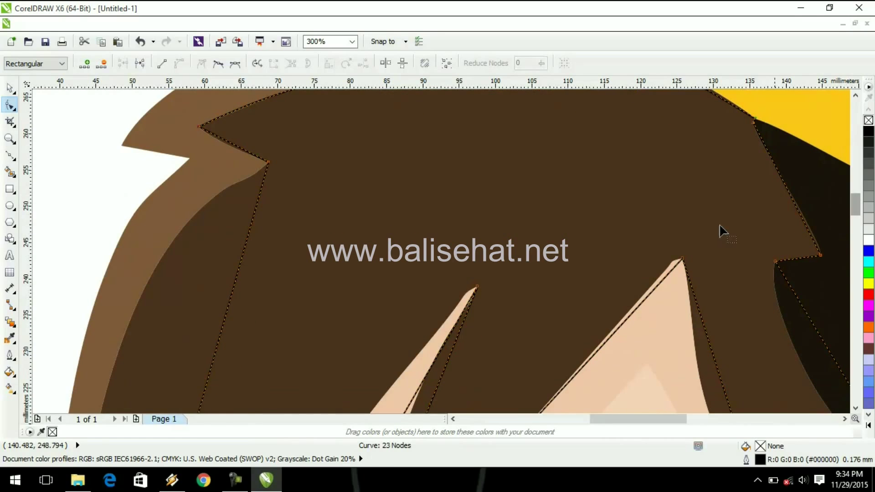
right_click(200, 127)
click(234, 170)
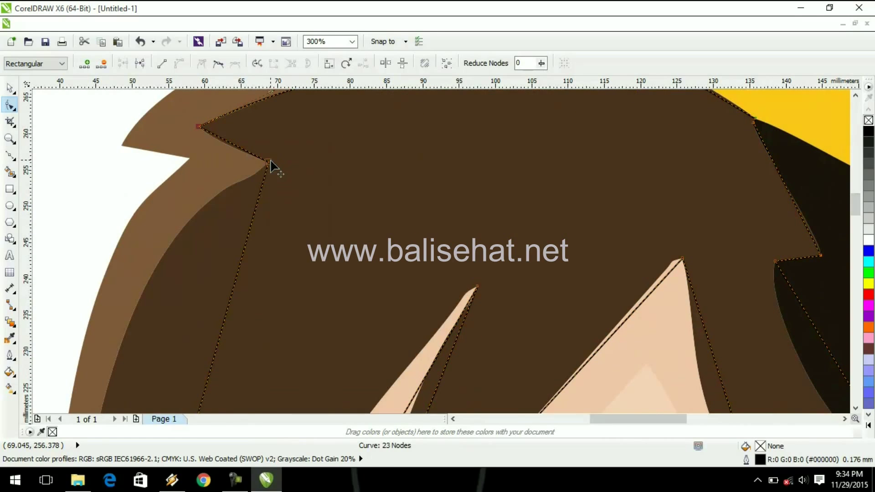
scroll(226, 144, up, 2)
drag(227, 144, 266, 160)
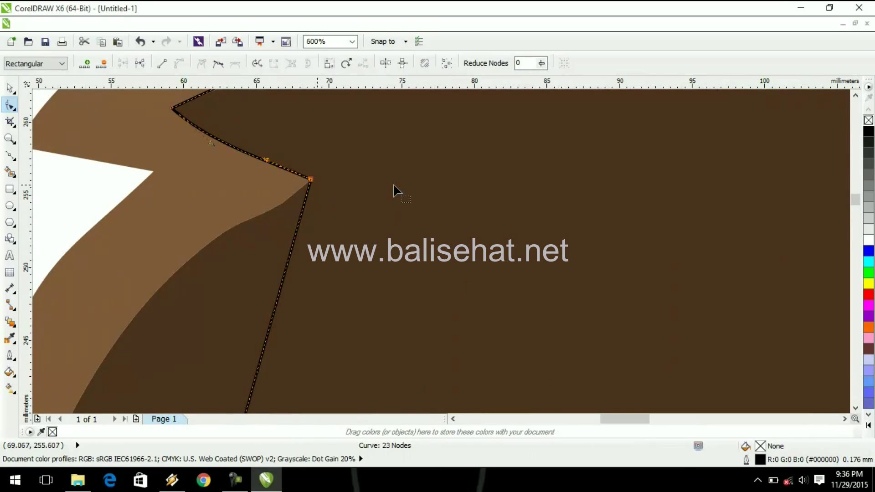
- Convert the long outer hair segment running down to the ear beside the closed eye to a curve
drag(855, 197, 859, 225)
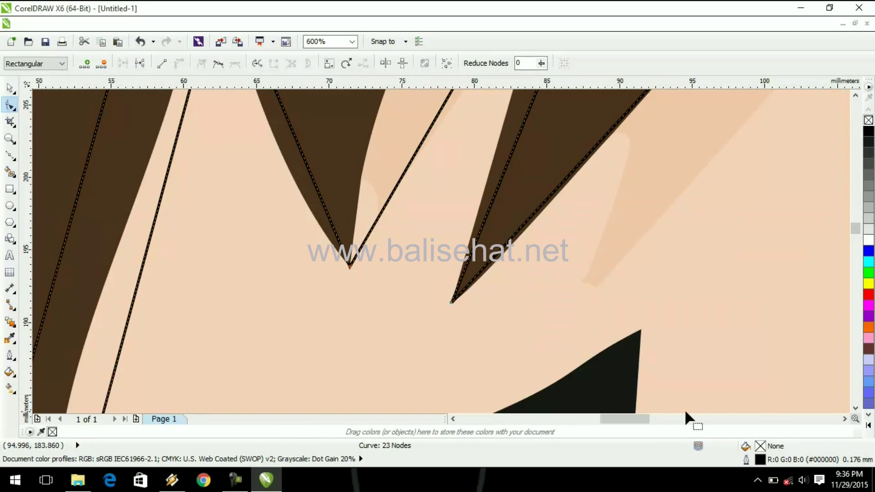
drag(638, 418, 613, 419)
scroll(469, 351, down, 1)
drag(855, 233, 855, 207)
right_click(372, 355)
click(435, 196)
- Try to bend the long outer hair segment outward, and undo both adjustments
drag(491, 352, 290, 303)
drag(856, 202, 855, 229)
drag(431, 183, 356, 267)
key(ctrl+z)
key(ctrl+z)
- Add a node just below the outer hair notch and shape the long outer segment along the dark hair's edge with its handles
scroll(479, 165, down, 1)
scroll(531, 241, up, 3)
mouse_move(476, 257)
mouse_down()
mouse_move(433, 257)
mouse_move(476, 257)
mouse_up()
click(489, 134)
double_click(504, 113)
drag(504, 113, 494, 109)
drag(412, 206, 399, 197)
drag(400, 312, 416, 319)
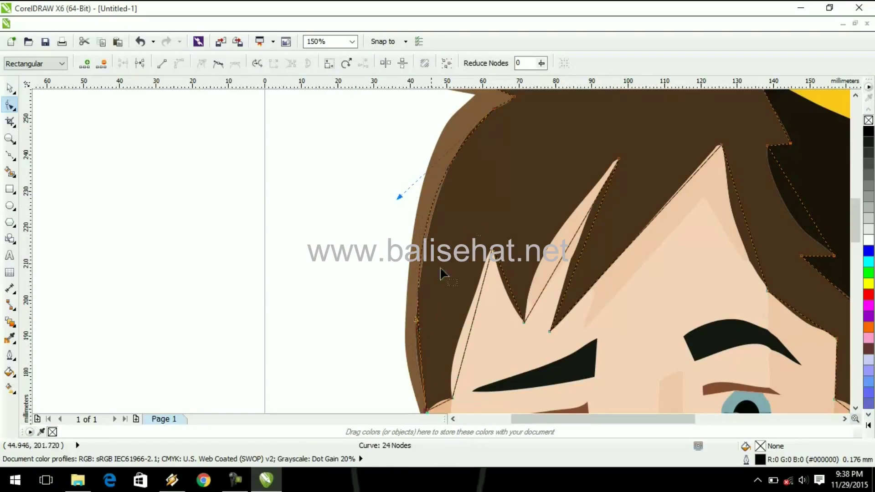
drag(399, 196, 405, 202)
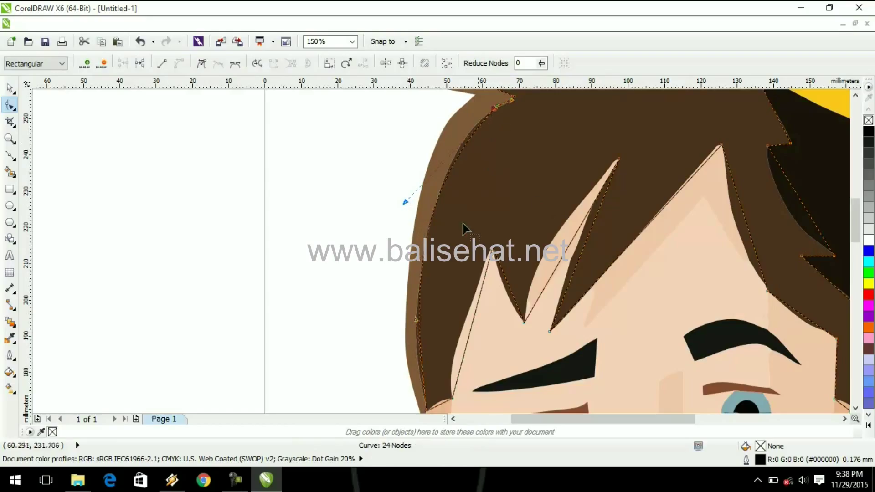
- Try to add and shift a node halfway down the outer hair segment, and undo the changes
key(z)
click(421, 326)
click(14, 125)
click(9, 104)
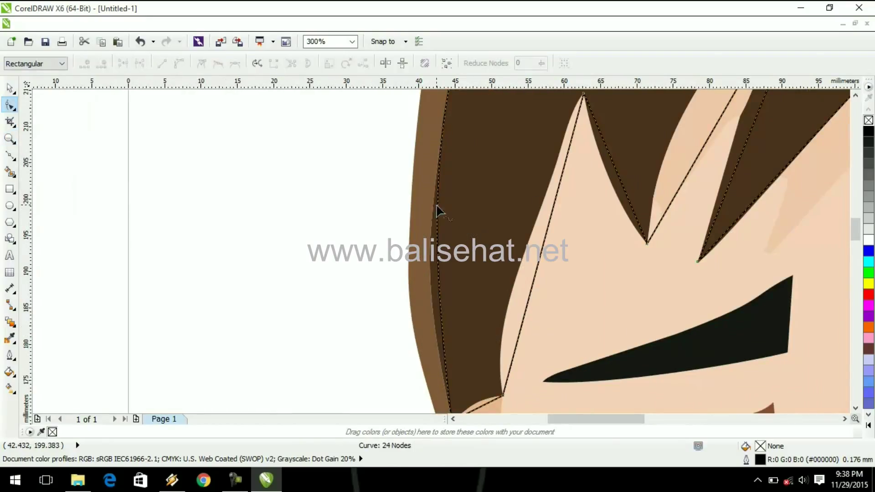
double_click(438, 260)
drag(437, 260, 432, 261)
key(ctrl+z)
drag(438, 320, 440, 322)
scroll(474, 266, up, 5)
key(ctrl+z)
key(ctrl+z)
- Readjust the curve handles of the outer hair segment to follow the boundary between dark and light brown hair
scroll(783, 185, down, 2)
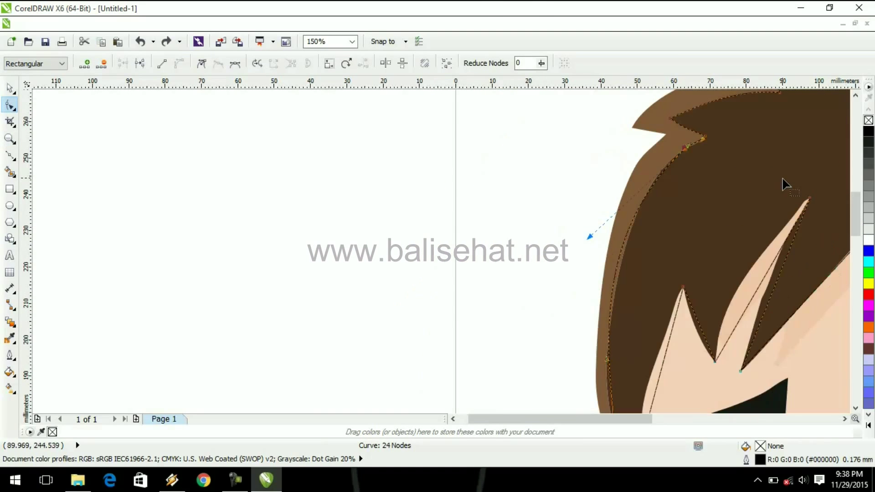
click(684, 148)
drag(591, 236, 617, 188)
drag(596, 359, 590, 358)
- Convert the short hair segment above the ear to a curve and bend it along the hair's lower edge
scroll(843, 234, down, 3)
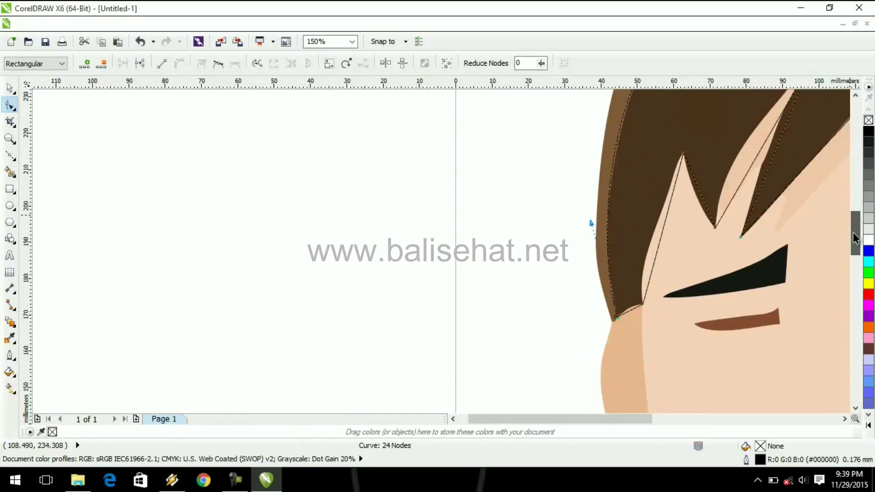
scroll(637, 302, up, 2)
right_click(660, 296)
click(704, 137)
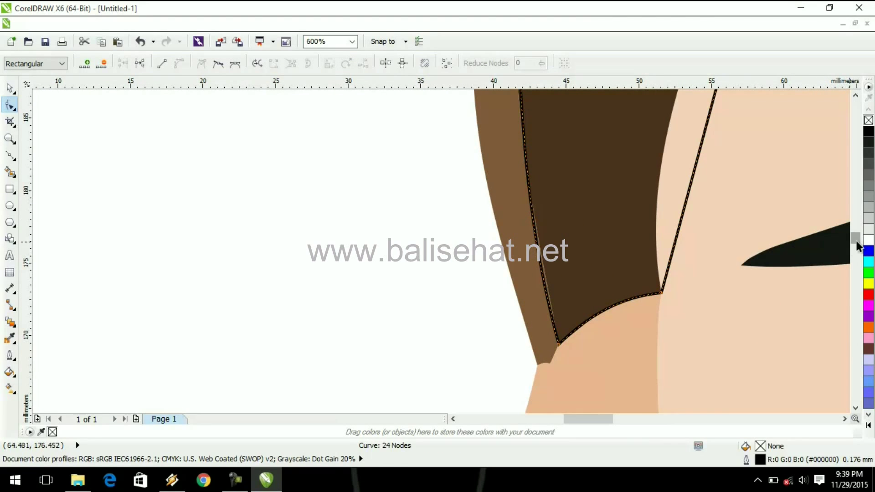
- Convert the outer side of the first fringe gap to a curve, bend it to the hair edge and add a node midway
scroll(842, 237, down, 1)
drag(541, 418, 571, 418)
drag(855, 237, 854, 228)
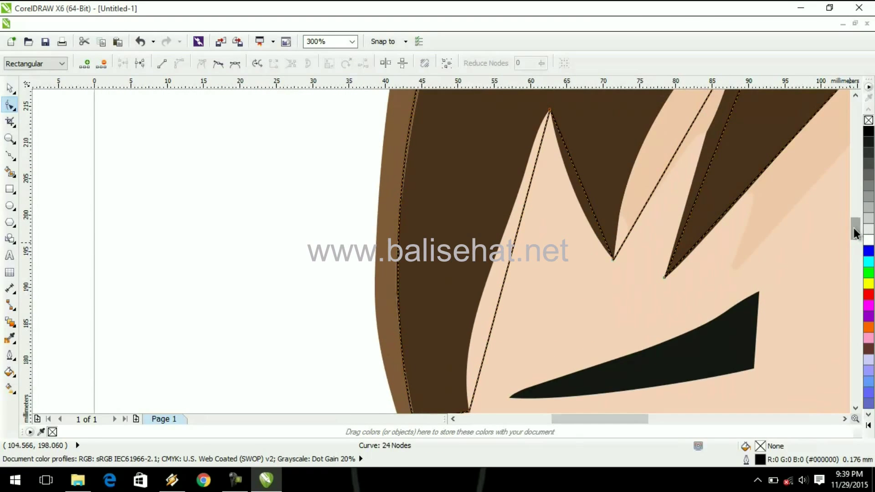
right_click(550, 110)
click(593, 165)
drag(509, 264, 493, 262)
double_click(490, 269)
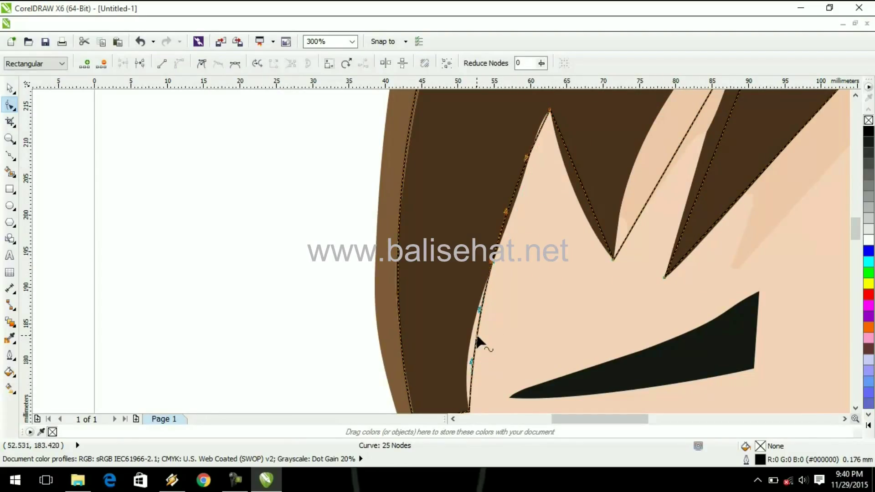
click(527, 325)
click(490, 265)
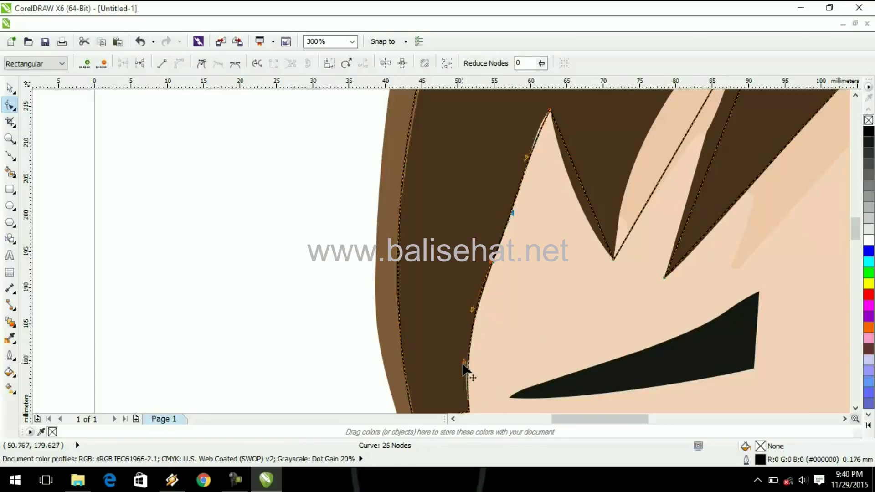
- Fine-tune the curve handles above and below the middle node on the outer side of the first fringe gap
scroll(464, 369, up, 1)
drag(481, 251, 489, 252)
drag(461, 354, 458, 355)
drag(853, 232, 855, 227)
scroll(842, 205, down, 1)
scroll(720, 195, up, 1)
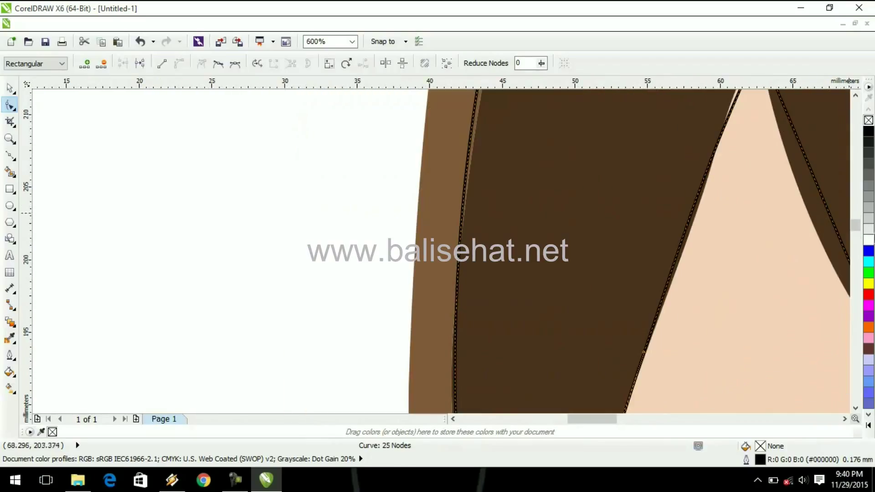
drag(679, 253, 686, 257)
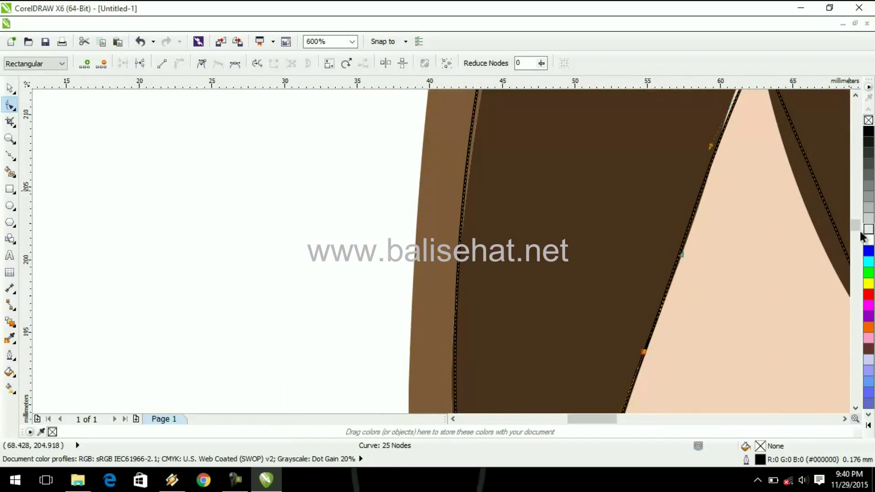
- Add a node just below the peak of the first fringe gap and adjust the curve there to fit the hair edge
drag(855, 228, 855, 224)
double_click(741, 183)
click(685, 251)
drag(742, 184, 738, 184)
drag(700, 272, 707, 278)
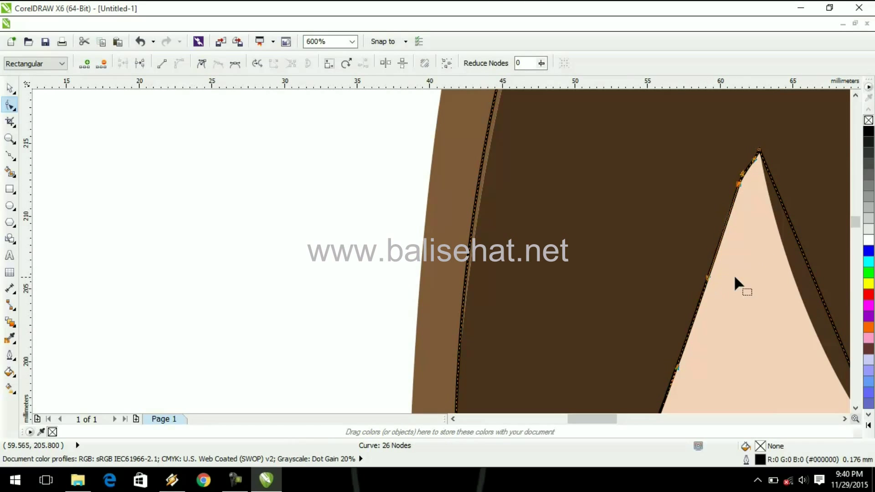
- Bend the inner side of the first fringe gap to follow the hair edge down to the fringe tip
drag(853, 222, 853, 224)
drag(608, 418, 619, 418)
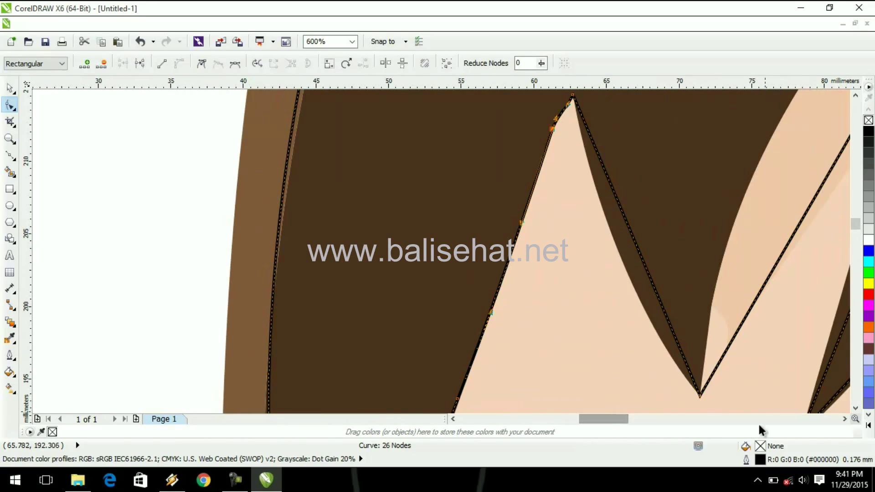
click(699, 394)
drag(637, 251, 621, 244)
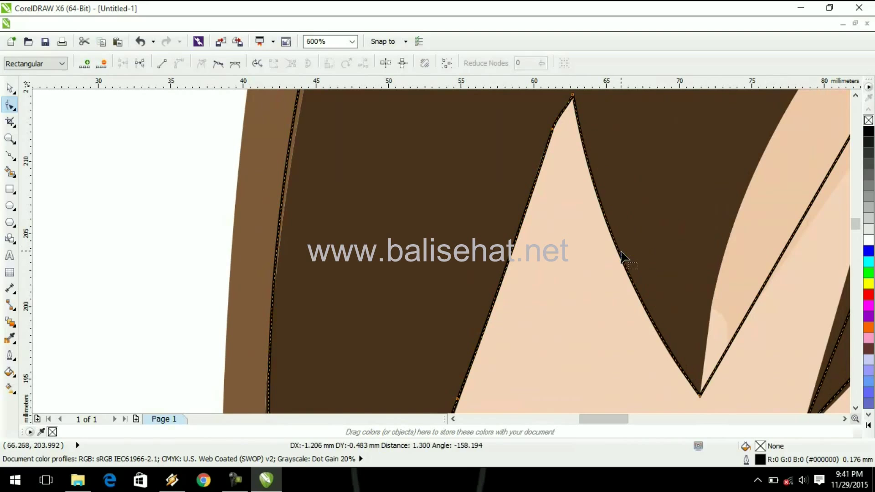
- Convert the outer side of the second fringe gap to a curve, bend it outward and add a node midway
scroll(775, 347, down, 2)
scroll(611, 420, right, 6)
scroll(847, 233, up, 3)
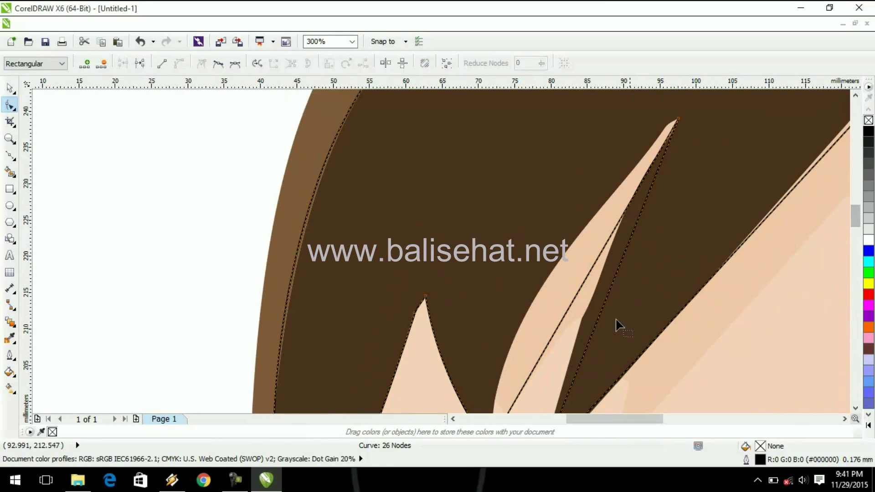
right_click(678, 118)
click(706, 175)
drag(593, 265, 565, 257)
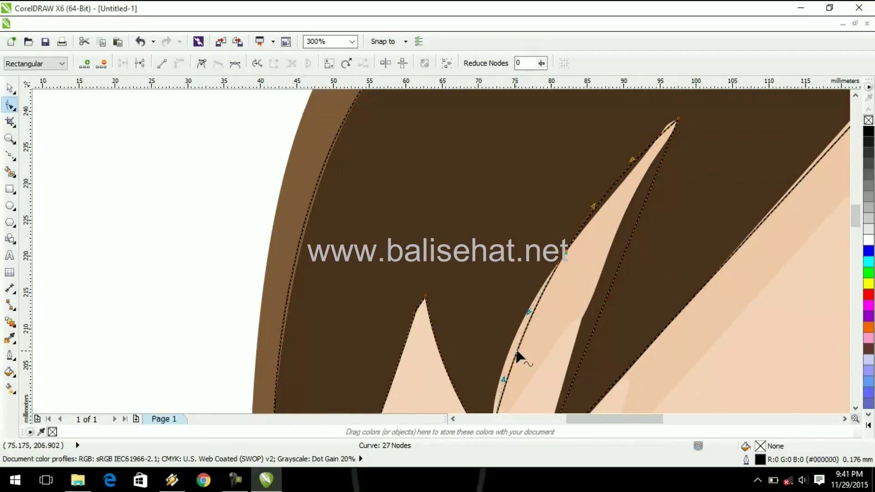
click(541, 339)
click(565, 256)
- Adjust the curve handles on the outer side of the second fringe gap so the outline follows the hair edge
scroll(627, 223, up, 3)
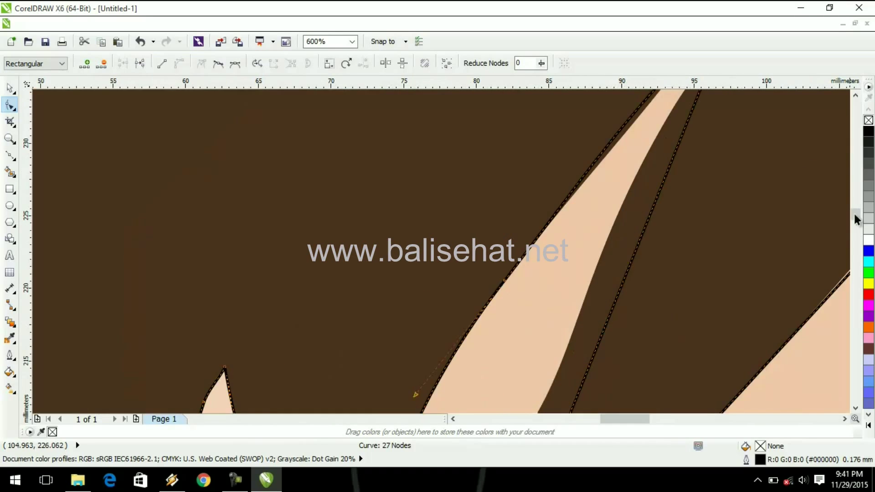
drag(572, 255, 578, 265)
drag(637, 156, 636, 164)
drag(854, 210, 854, 211)
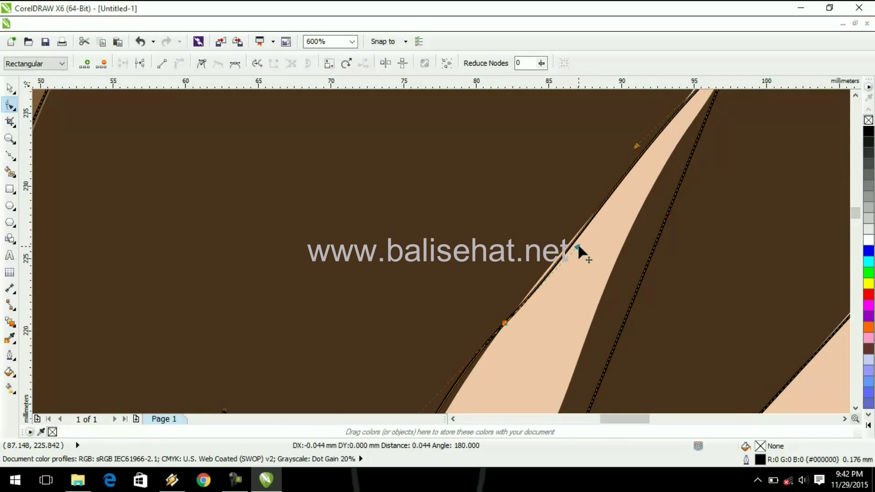
drag(578, 244, 572, 242)
- Refine the outline near the peak of the second fringe gap on its outer side with an added node and adjusted handles
scroll(847, 236, up, 3)
drag(713, 254, 709, 248)
drag(629, 342, 636, 347)
drag(854, 208, 853, 221)
scroll(708, 215, down, 1)
scroll(788, 216, down, 1)
scroll(683, 303, up, 1)
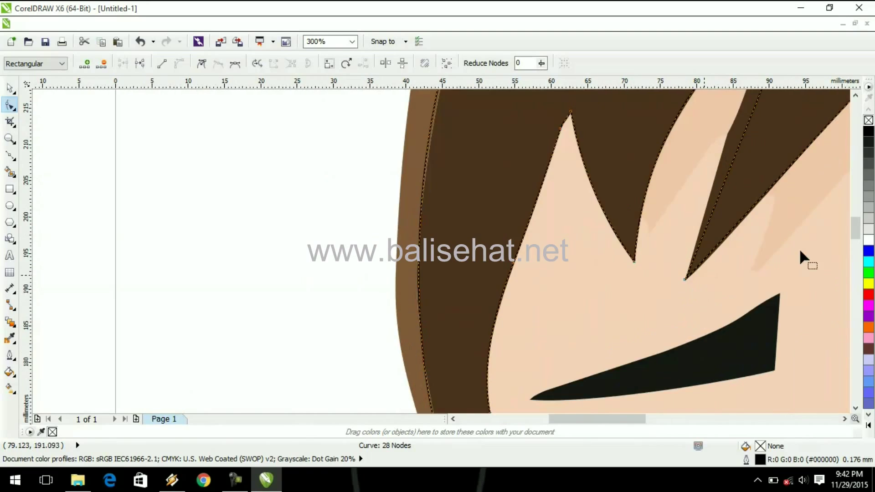
- Convert the inner side of the second fringe gap to a curve and bend it toward the hair edge
scroll(853, 233, up, 1)
right_click(685, 327)
click(723, 168)
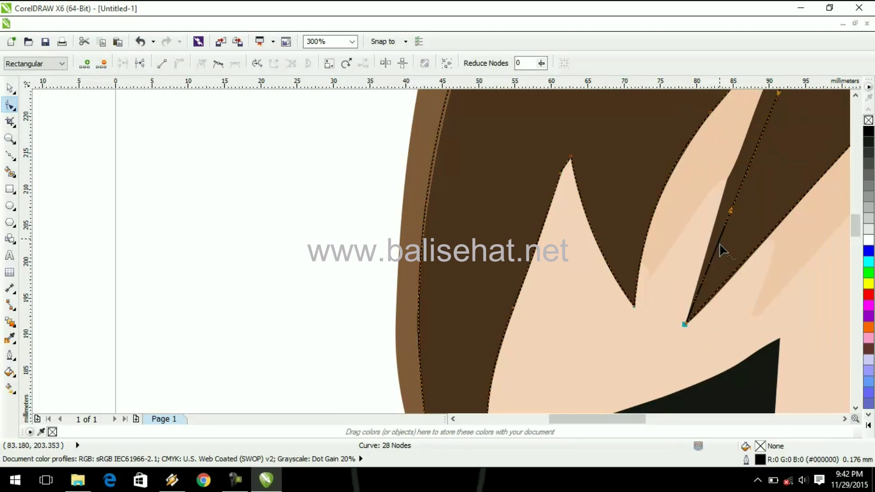
drag(853, 223, 853, 215)
drag(755, 266, 739, 264)
- Add a node midway along the inner side of the second fringe gap and adjust the curve below it toward the fringe tip
double_click(727, 291)
drag(710, 338, 714, 339)
drag(696, 390, 698, 390)
click(741, 250)
click(727, 292)
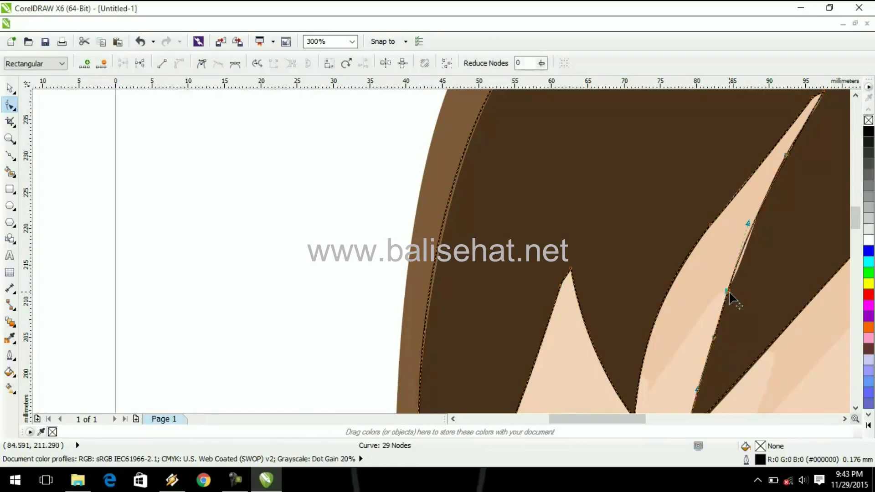
- Add another node above the middle one on the second gap's inner side and tune its handle to the hair edge
double_click(743, 254)
drag(743, 254, 745, 256)
drag(763, 203, 760, 205)
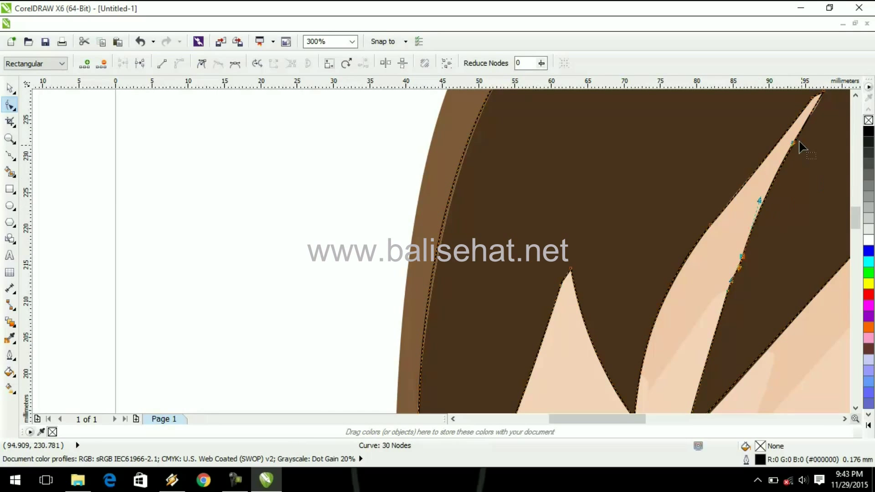
- Refine the inner side of the second fringe gap near its peak by adjusting the curve's nodes and handles
scroll(823, 294, up, 3)
drag(852, 219, 852, 206)
drag(766, 212, 772, 218)
scroll(791, 283, down, 2)
drag(728, 365, 725, 362)
scroll(796, 326, down, 3)
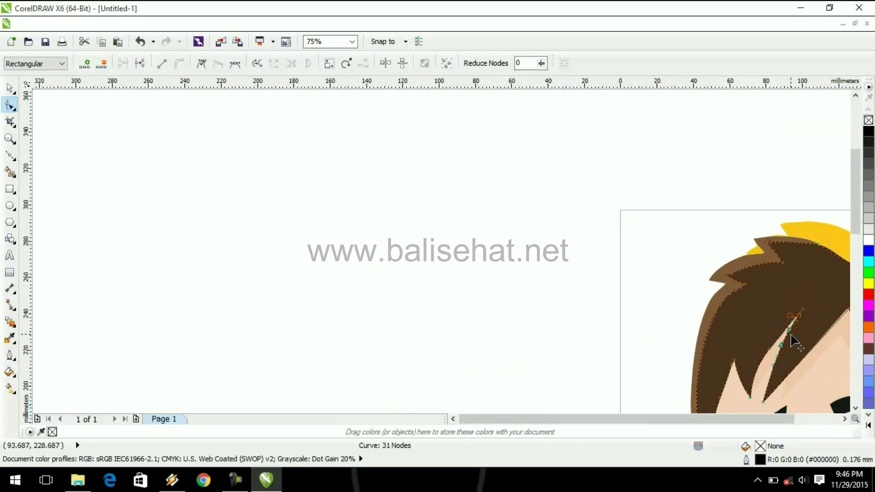
scroll(791, 342, up, 2)
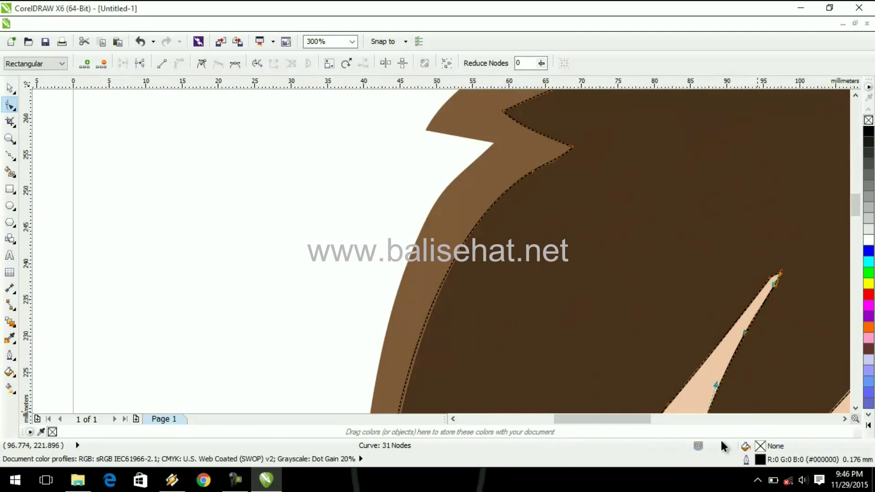
scroll(820, 250, right, 3)
drag(853, 211, 856, 224)
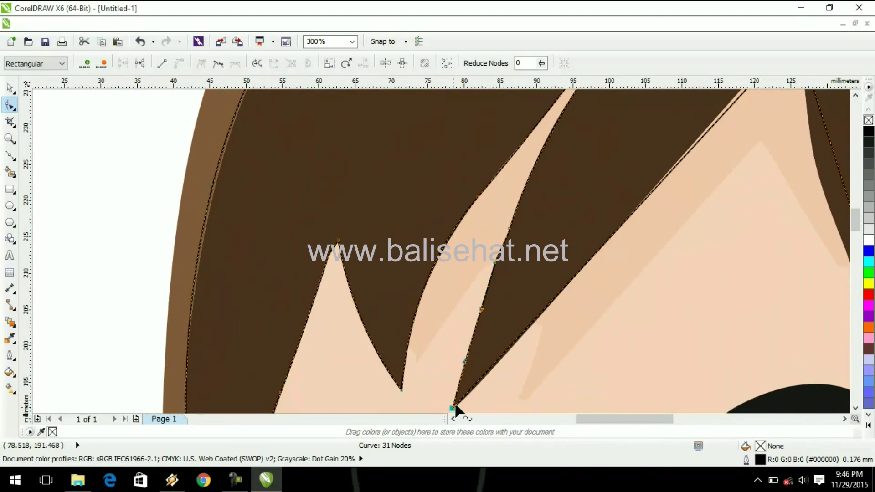
- Bend the left side of the large forehead gap to follow the fringe's hair edge
scroll(848, 235, up, 2)
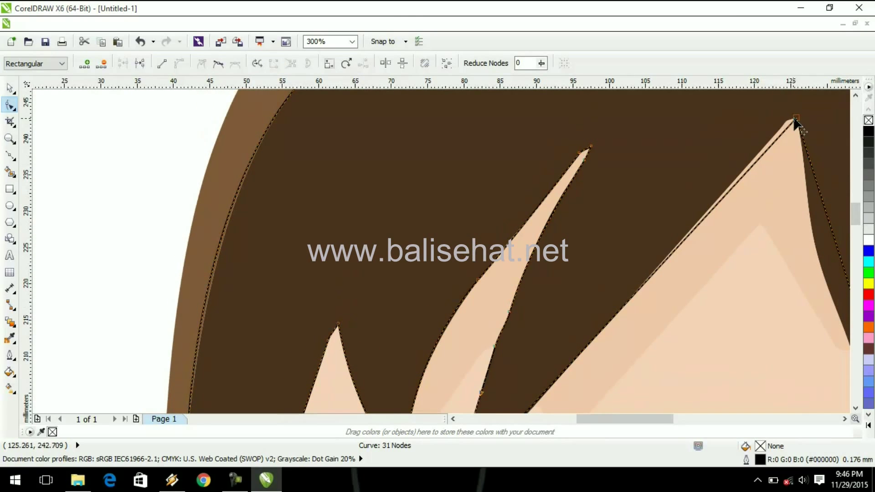
drag(682, 242, 677, 237)
drag(853, 212, 856, 219)
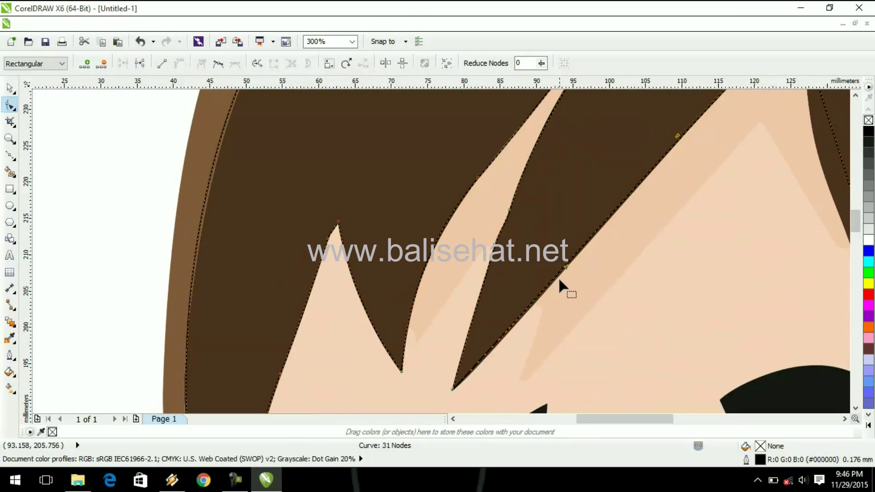
drag(536, 311, 571, 273)
scroll(758, 223, up, 2)
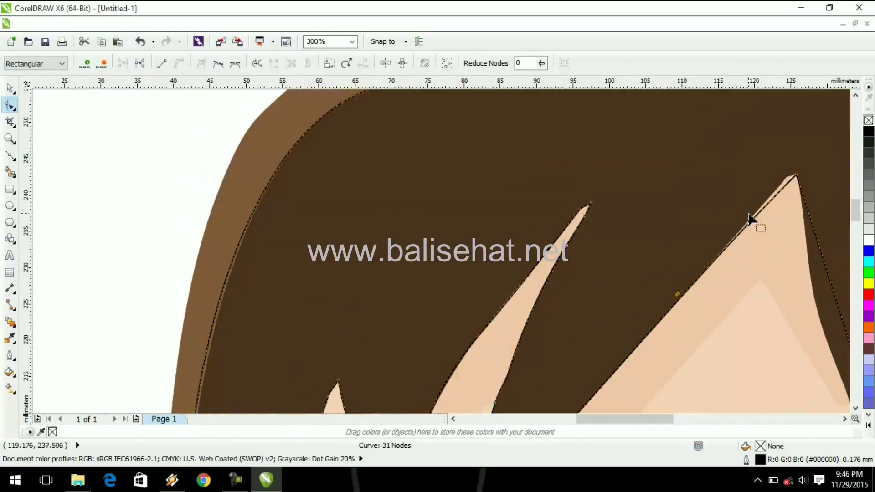
- Add a node just left of the forehead gap's peak and adjust the handles along the long edge down to the fringe tip
double_click(822, 136)
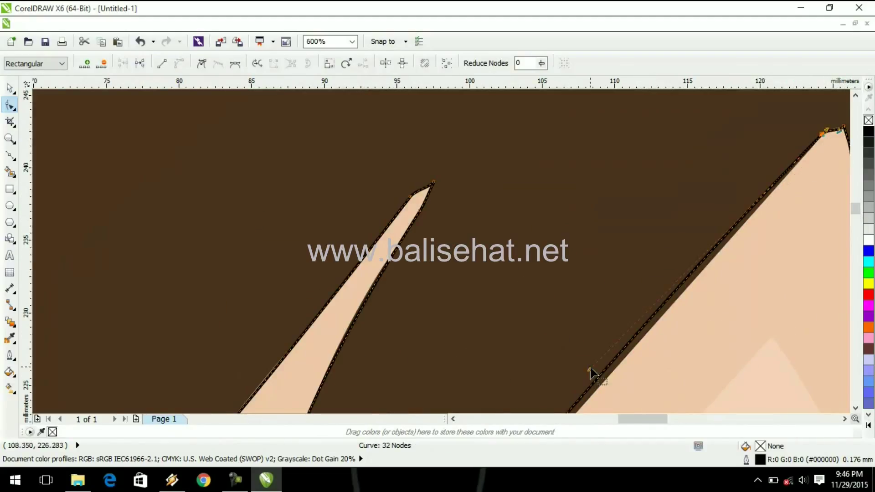
drag(588, 370, 605, 383)
drag(852, 203, 854, 214)
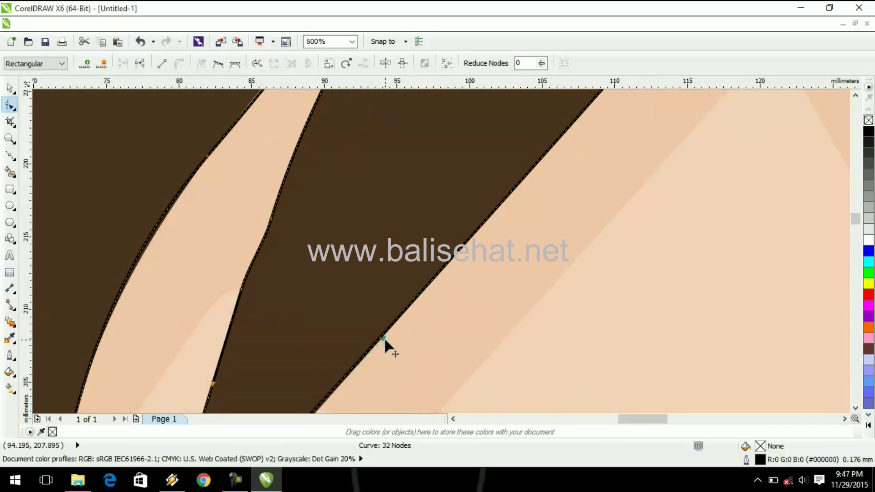
scroll(634, 267, down, 1)
drag(853, 230, 854, 237)
drag(509, 185, 452, 255)
mouse_move(856, 226)
mouse_down()
mouse_move(853, 211)
mouse_move(854, 220)
mouse_up()
drag(617, 419, 648, 419)
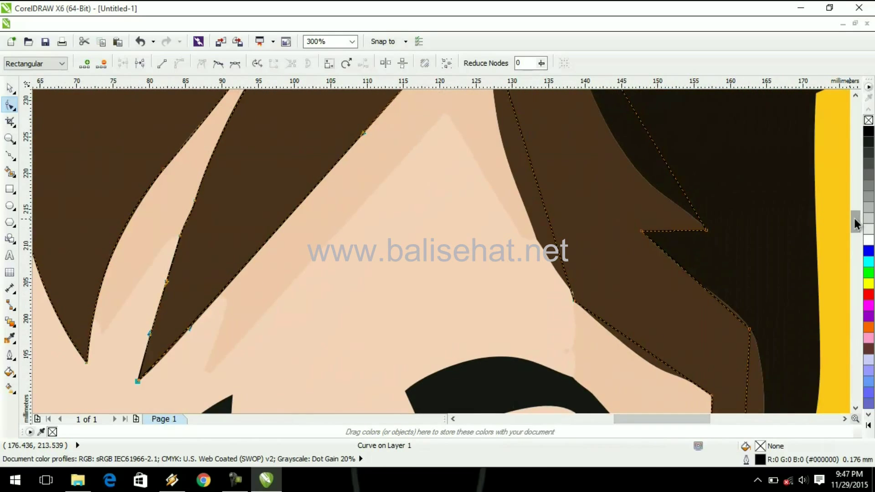
- Convert the right side of the forehead gap to a curve, adding nodes near its lower corner and bending it toward the hair edge
drag(855, 223, 854, 215)
scroll(571, 328, down, 3)
right_click(573, 327)
click(601, 171)
drag(543, 235, 522, 239)
drag(534, 269, 585, 284)
click(606, 321)
scroll(570, 327, up, 5)
drag(533, 184, 512, 208)
scroll(650, 248, down, 2)
drag(854, 224, 855, 220)
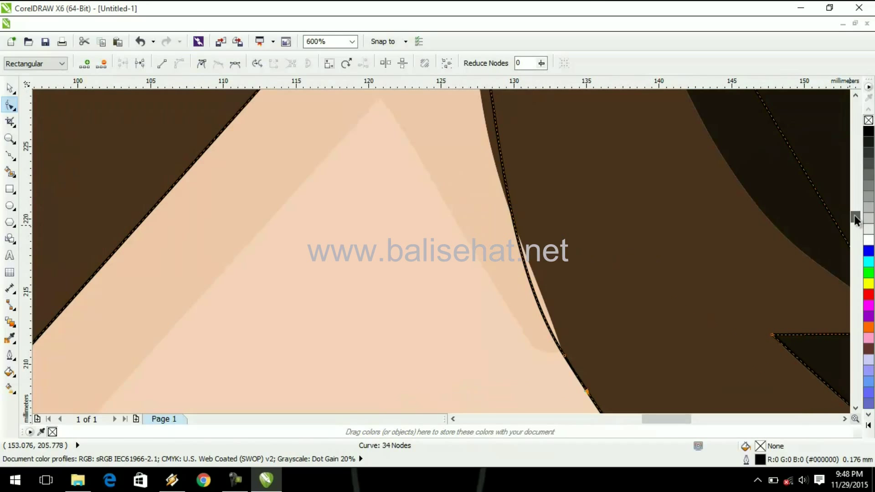
- Adjust the handles on the forehead gap's right side, from its lower node up toward the peak
drag(489, 237, 509, 239)
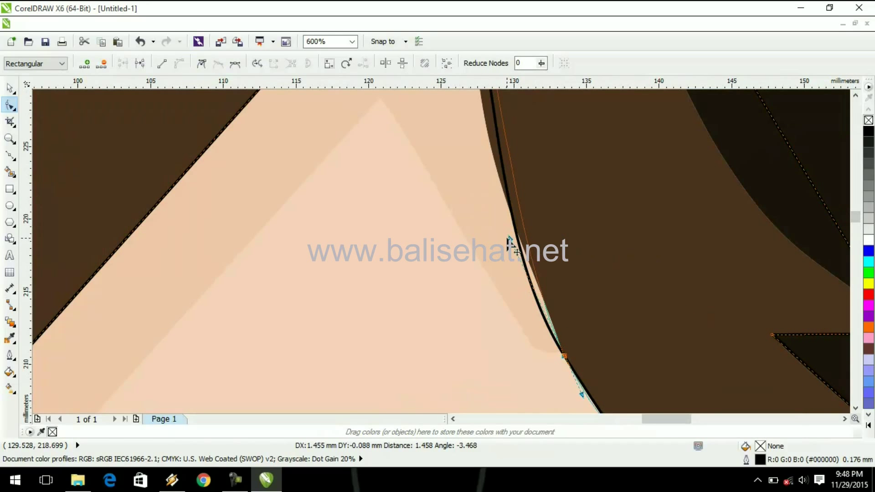
drag(519, 281, 539, 342)
drag(856, 218, 858, 210)
drag(496, 307, 472, 315)
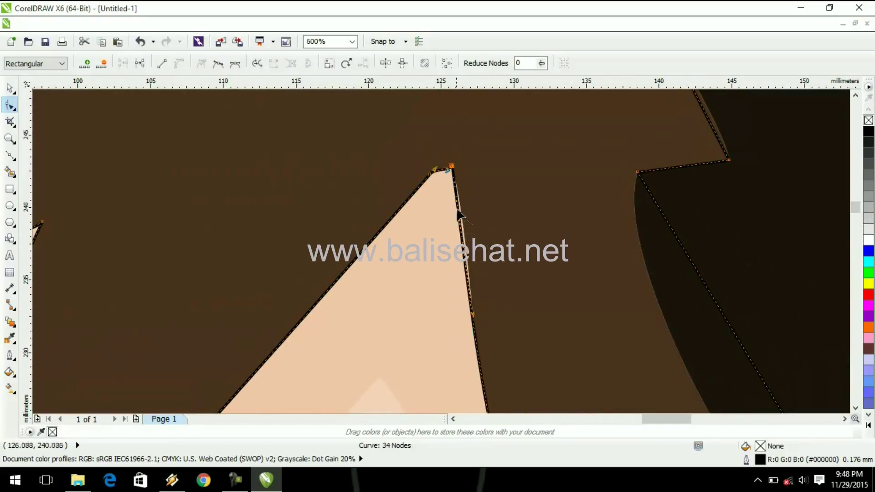
- Add a node below the peak on the forehead gap's right side and tune the curve around it
drag(463, 245, 466, 243)
key(ctrl+z)
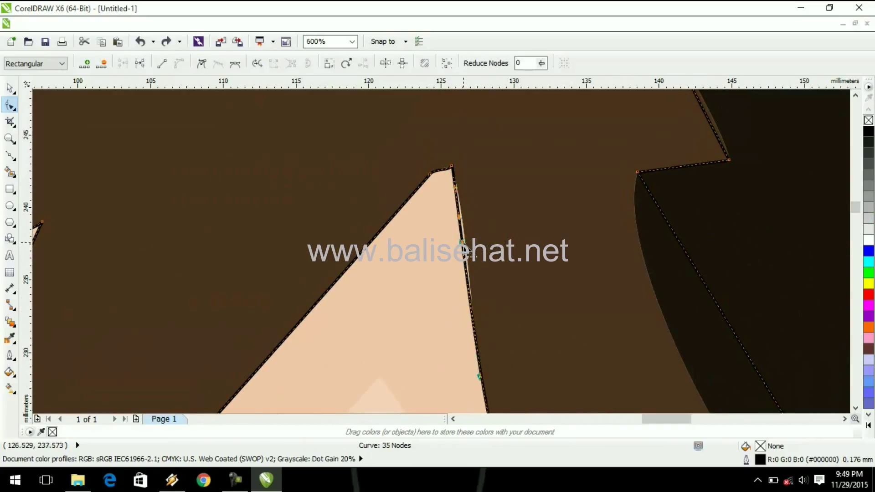
key(ctrl+shift+z)
key(ctrl+z)
key(ctrl+shift+z)
drag(855, 209, 855, 214)
scroll(493, 246, up, 1)
drag(470, 208, 464, 221)
drag(855, 211, 853, 218)
scroll(617, 219, down, 2)
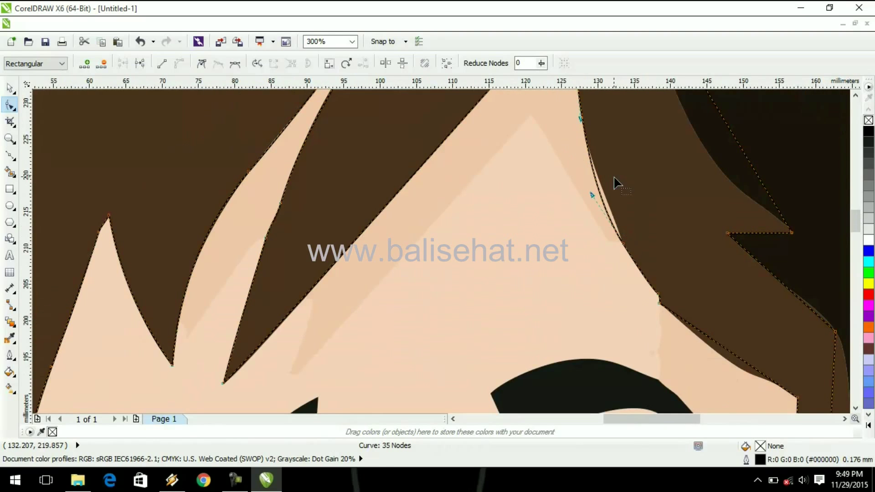
scroll(627, 244, up, 1)
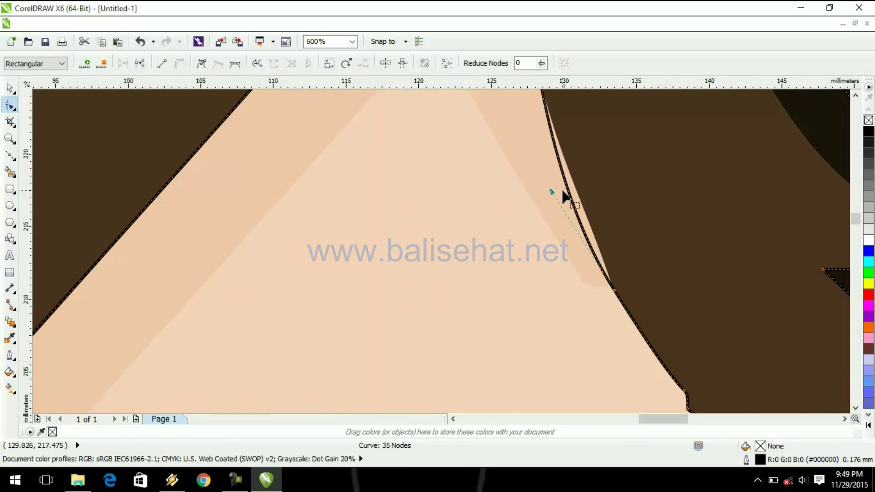
right_click(575, 206)
click(621, 248)
- Add a node midway along the forehead gap's right side and convert the segment below it to a straight line
scroll(620, 249, up, 4)
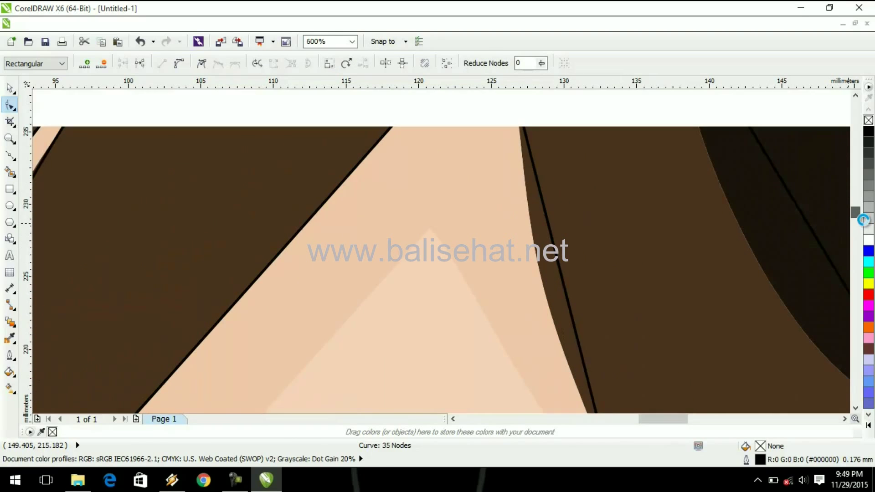
double_click(542, 271)
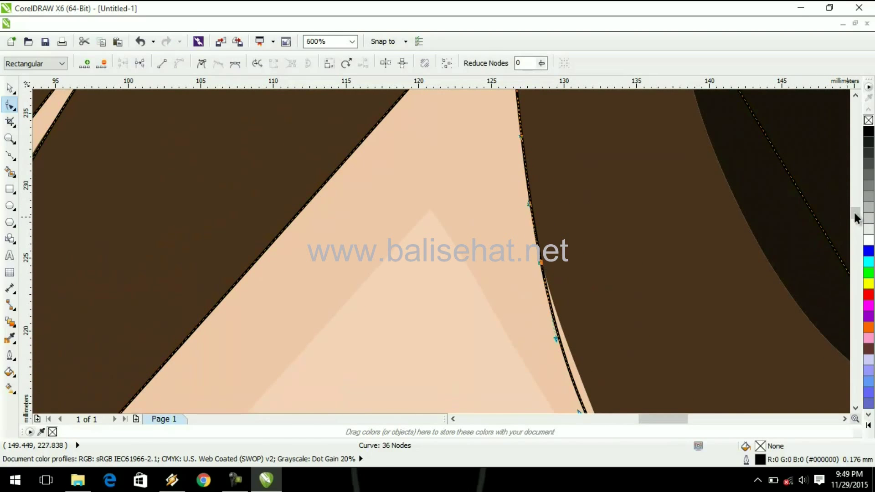
scroll(706, 324, down, 2)
right_click(614, 379)
click(652, 214)
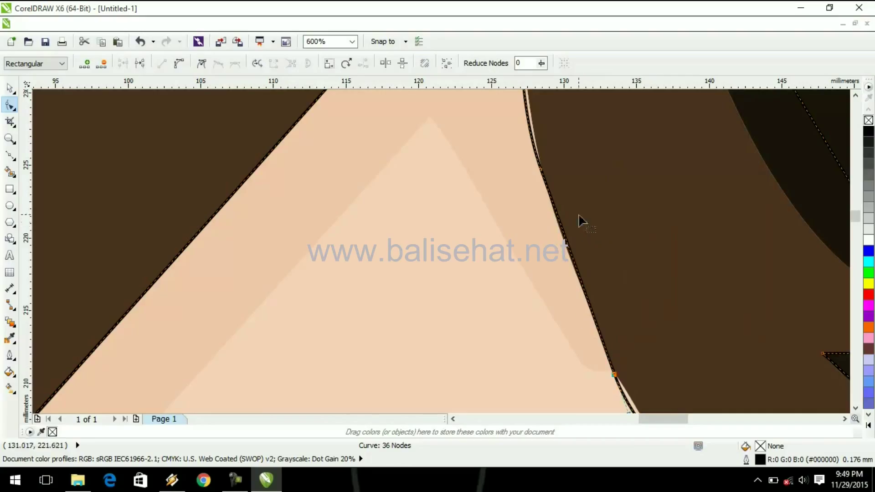
- Adjust the curve handle above the middle node on the forehead gap's right side to match the hair edge
scroll(580, 221, up, 4)
drag(522, 281, 532, 297)
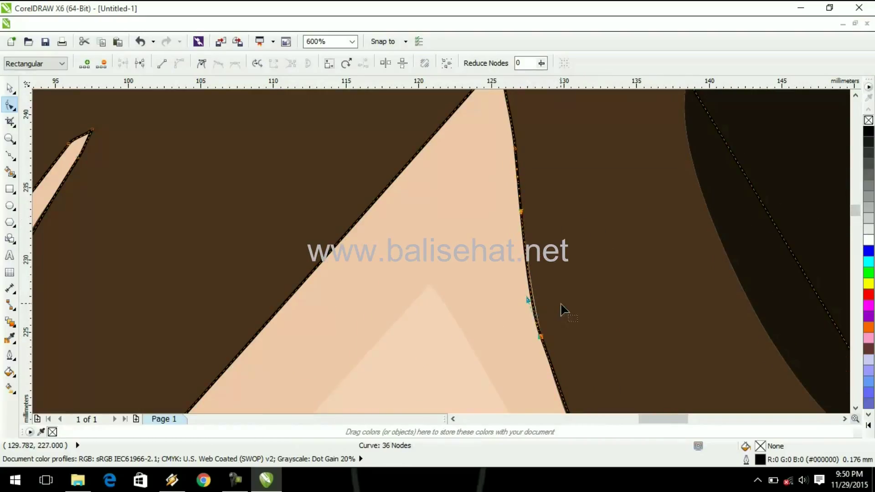
scroll(562, 307, up, 2)
drag(429, 275, 562, 254)
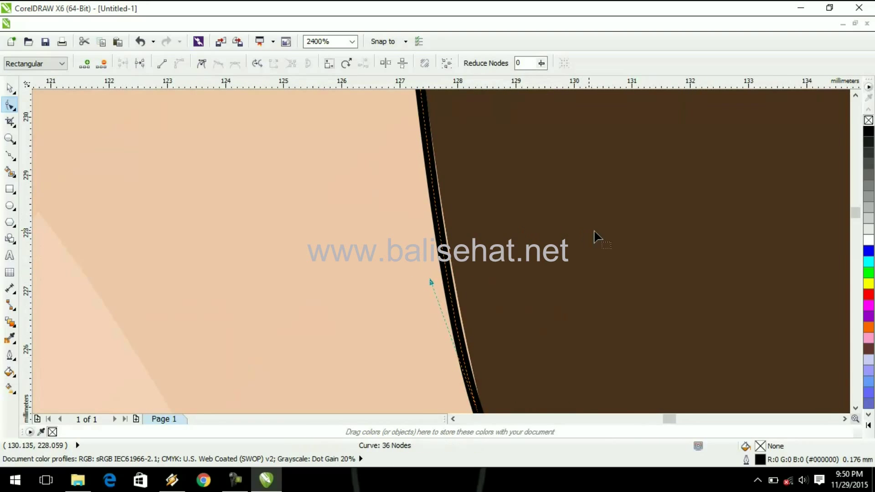
- Add a node on the lower curve of the forehead gap's right side and refine its handles against the hair edge
scroll(512, 318, down, 2)
scroll(852, 215, down, 5)
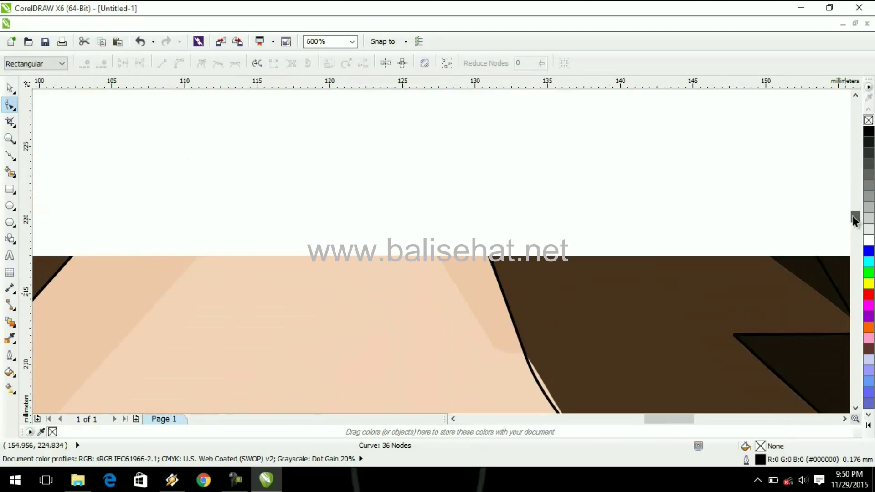
drag(534, 211, 563, 196)
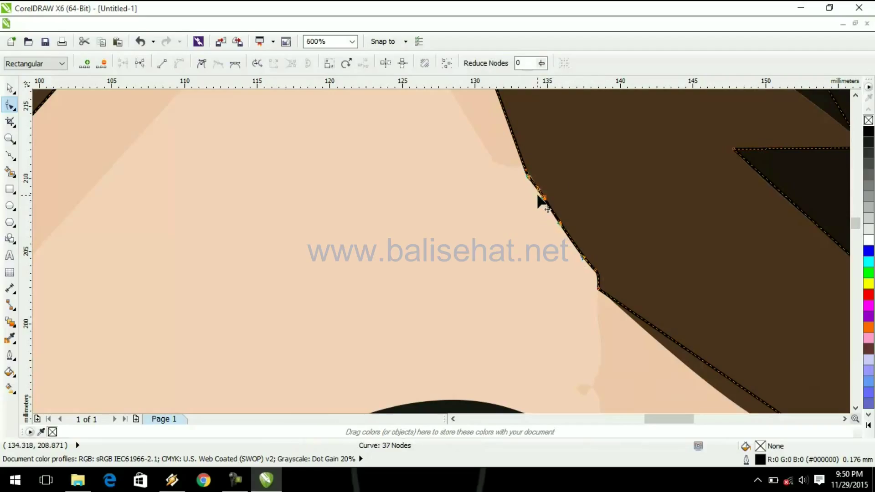
scroll(537, 195, up, 2)
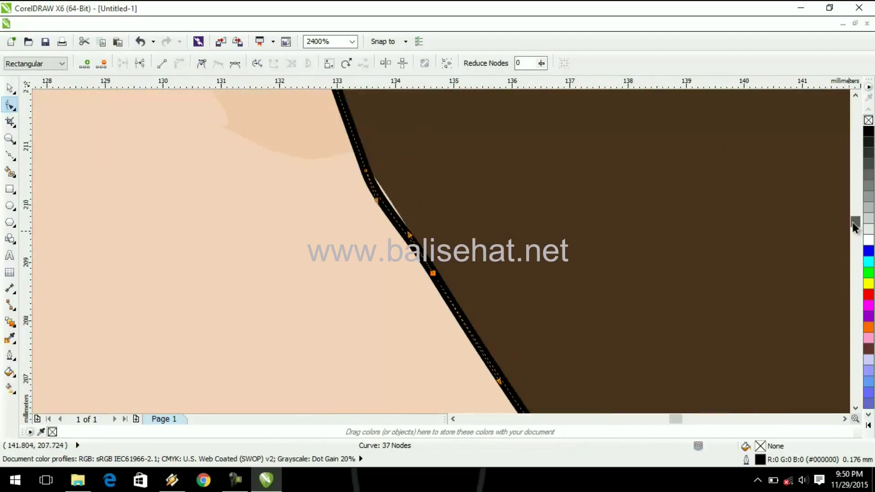
scroll(853, 224, up, 1)
drag(410, 304, 435, 314)
scroll(793, 248, down, 2)
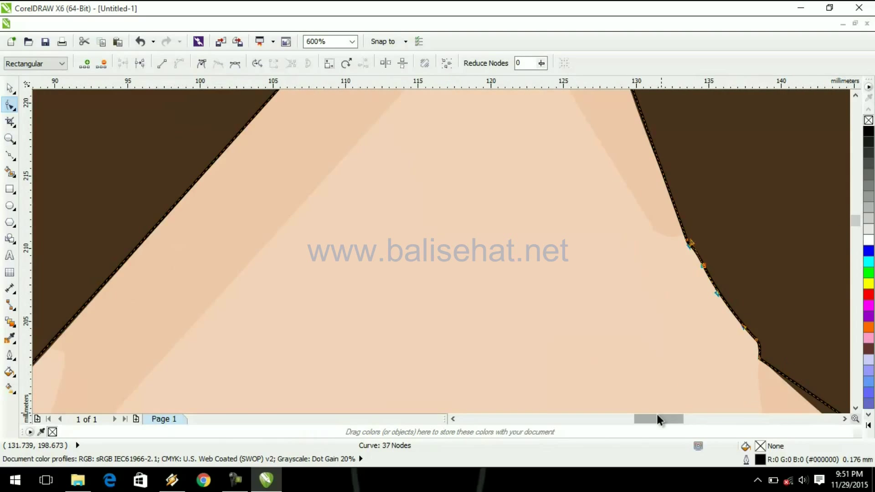
- Convert the straight hairline segment above the right eyebrow to a curve and bend it down to the hair edge
drag(656, 419, 674, 417)
drag(855, 221, 854, 229)
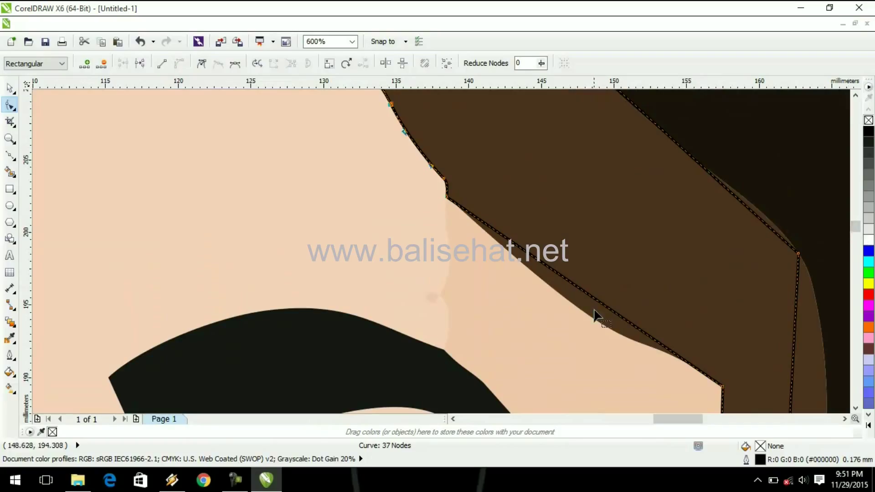
right_click(720, 390)
click(738, 230)
drag(583, 294, 519, 287)
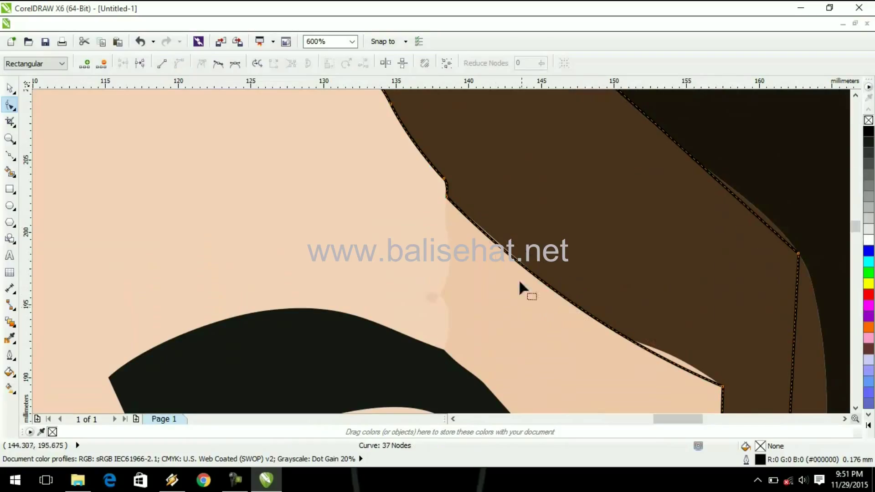
- Add a node on the hairline above the right eyebrow and shape the curves on both sides of it to the hair
double_click(628, 342)
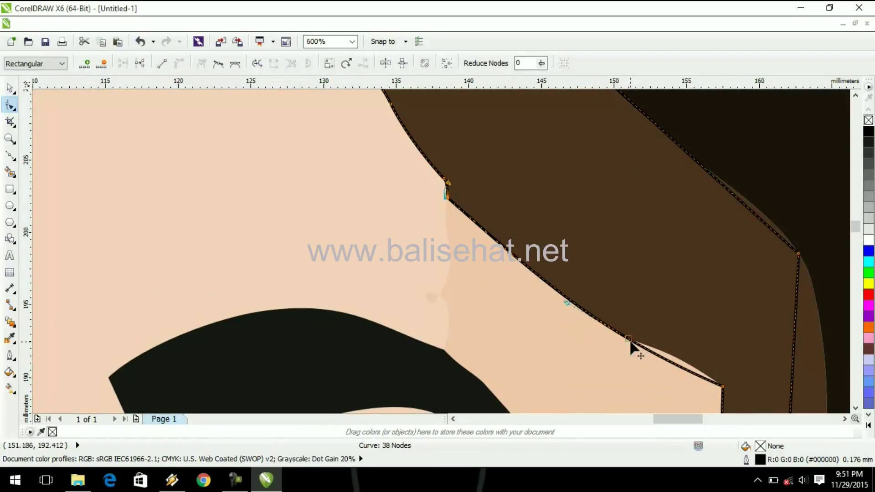
drag(673, 363, 677, 355)
click(628, 338)
drag(559, 319, 571, 314)
drag(660, 355, 662, 352)
drag(568, 314, 571, 305)
drag(695, 367, 666, 353)
drag(565, 315, 571, 311)
click(627, 340)
drag(696, 360, 694, 363)
click(713, 359)
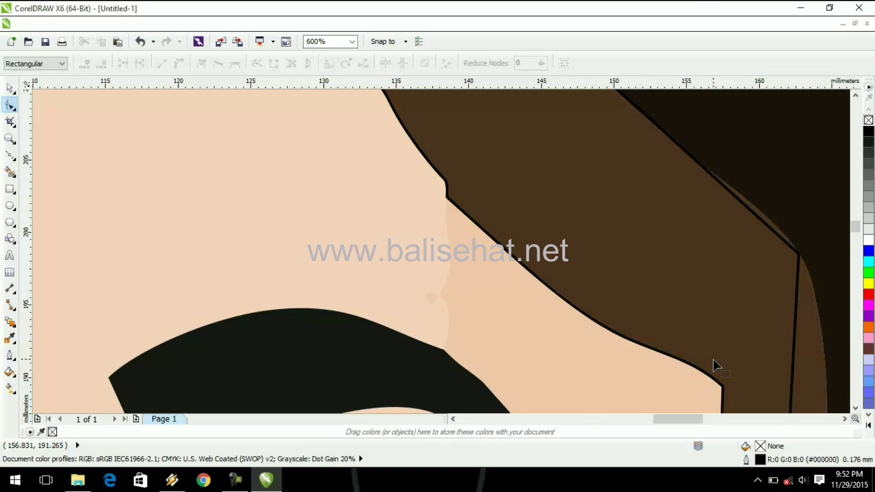
- Convert the bottom and outer sides of the right sideburn to curves and bend them to the hair edge
drag(854, 227, 857, 244)
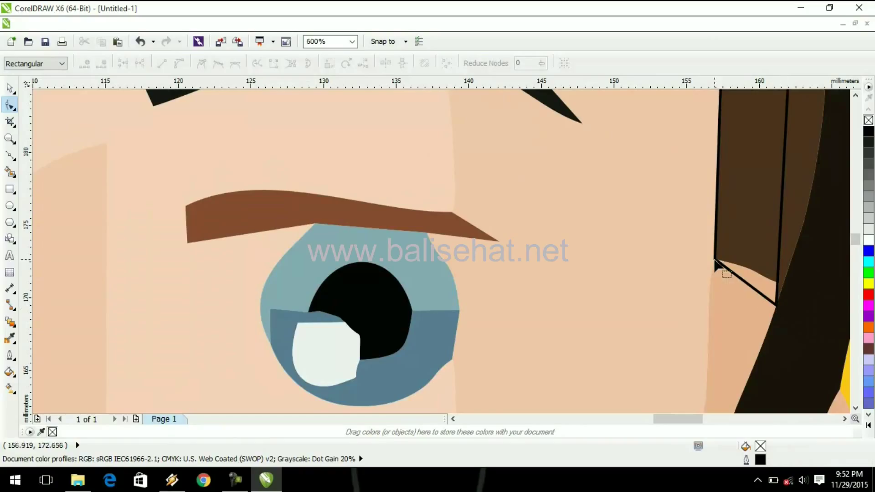
click(714, 262)
right_click(749, 288)
click(668, 146)
drag(745, 283, 769, 297)
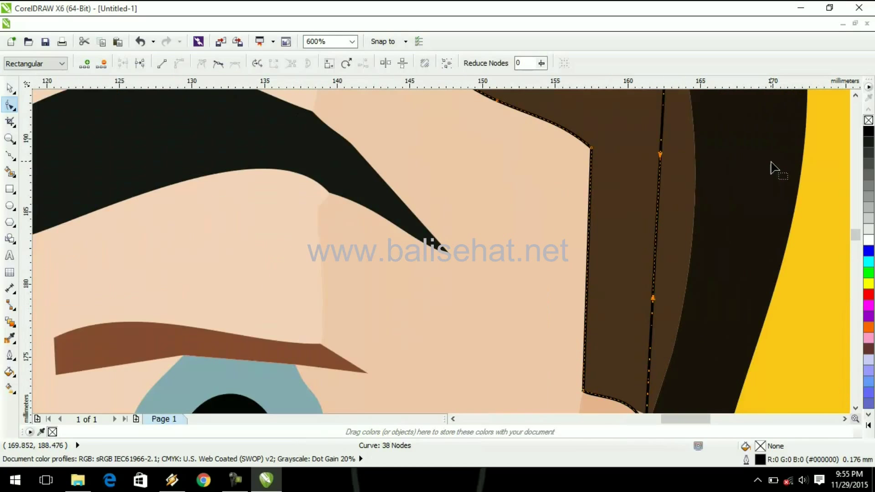
scroll(753, 212, down, 1)
drag(705, 213, 731, 157)
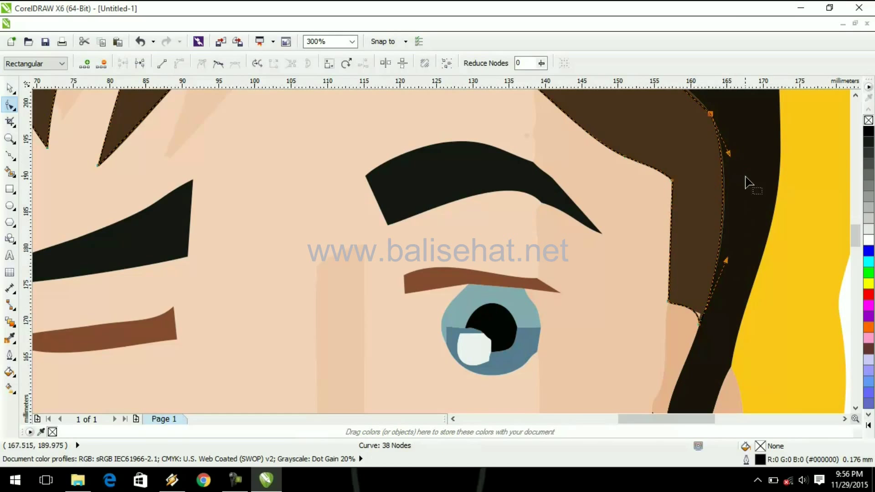
- Add a node on the right sideburn's bottom edge and adjust its handles to follow the hair
scroll(724, 139, up, 1)
scroll(725, 142, up, 1)
scroll(666, 181, up, 1)
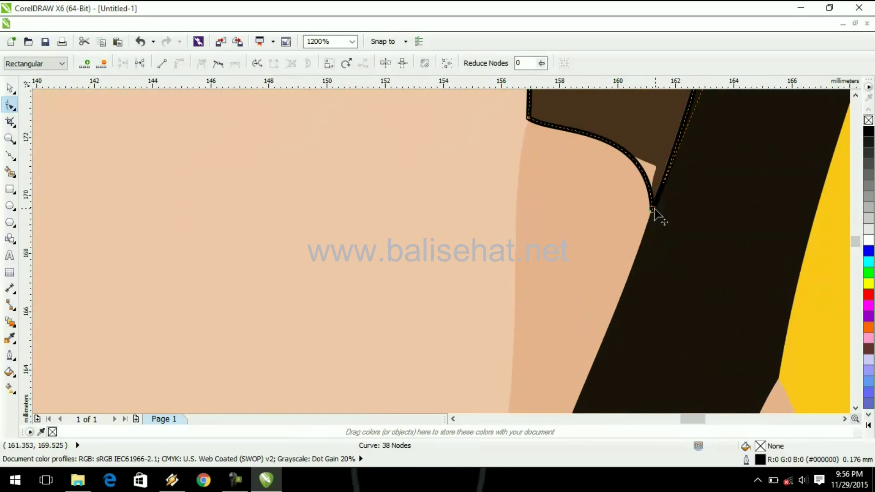
click(634, 157)
drag(669, 126, 698, 120)
drag(620, 140, 589, 129)
click(584, 138)
click(617, 149)
drag(645, 164, 649, 162)
click(616, 186)
click(617, 149)
drag(539, 126, 568, 120)
key(ctrl+z)
scroll(568, 120, up, 3)
drag(350, 165, 394, 153)
- Add a second node near the right sideburn's lower tip and shape the small rounded corner around it
scroll(517, 204, down, 5)
scroll(691, 277, up, 2)
double_click(651, 252)
drag(663, 293, 652, 267)
key(ctrl+z)
drag(654, 233, 656, 264)
key(Left)
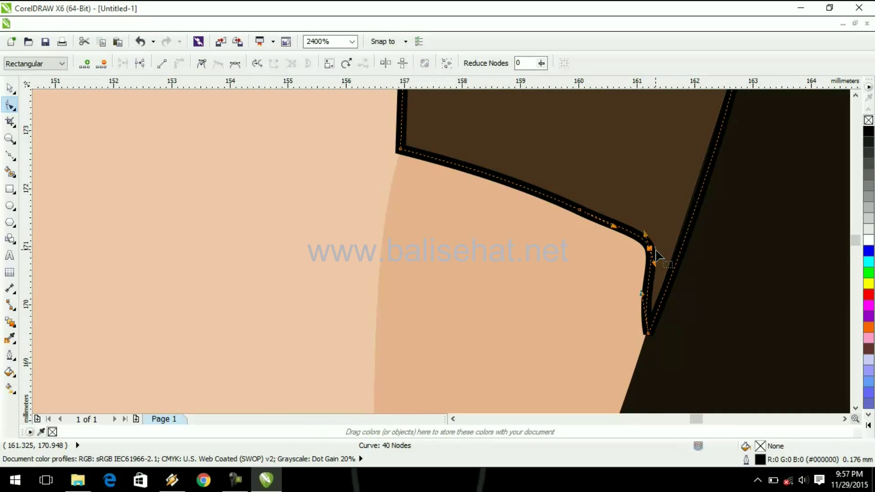
click(712, 219)
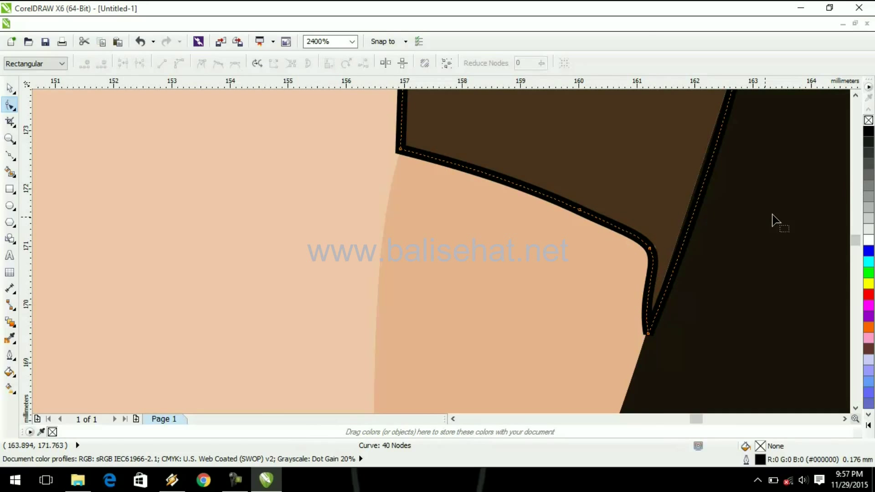
- Bend the outer hair segment between the lower side notch and the top of the right sideburn to the hair edge
scroll(773, 221, down, 3)
click(755, 230)
drag(743, 237, 783, 260)
scroll(688, 175, up, 3)
drag(628, 154, 605, 180)
scroll(604, 181, down, 2)
scroll(615, 143, up, 1)
scroll(676, 132, down, 2)
scroll(854, 242, up, 2)
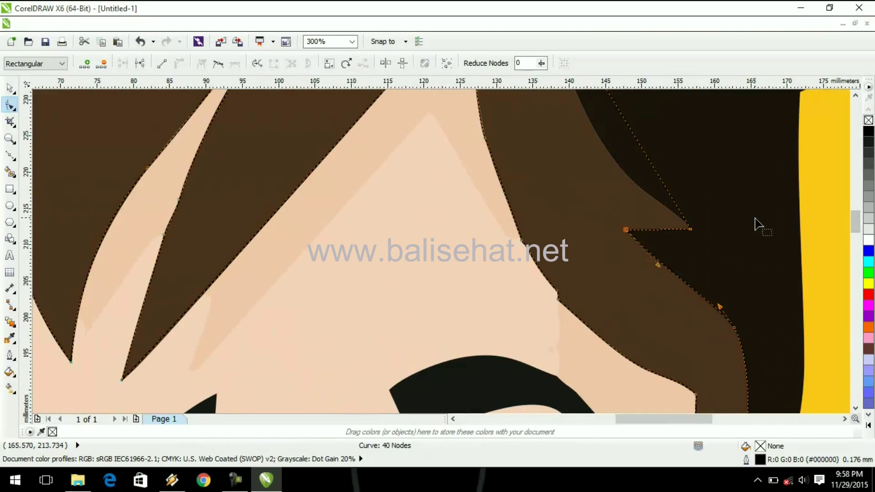
- Bend the right hair segment between the upper notch and the lower spike to match the hair edge
scroll(760, 225, up, 2)
scroll(465, 270, down, 4)
scroll(825, 252, up, 3)
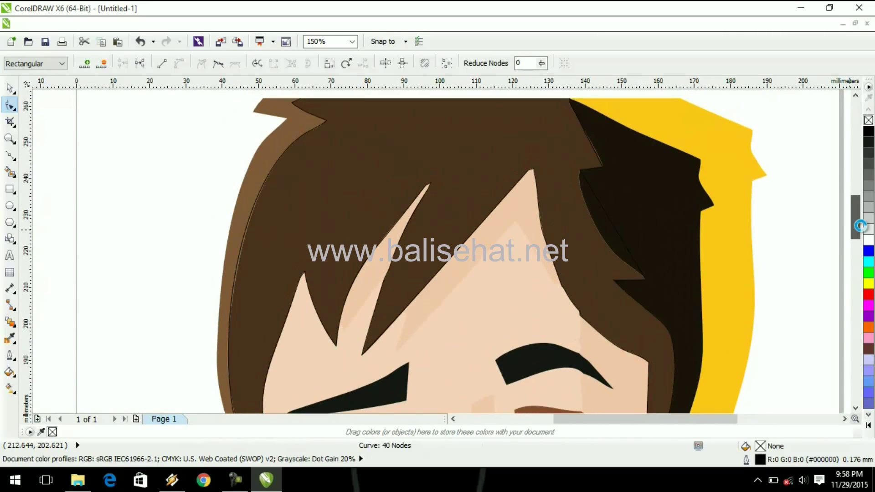
click(613, 211)
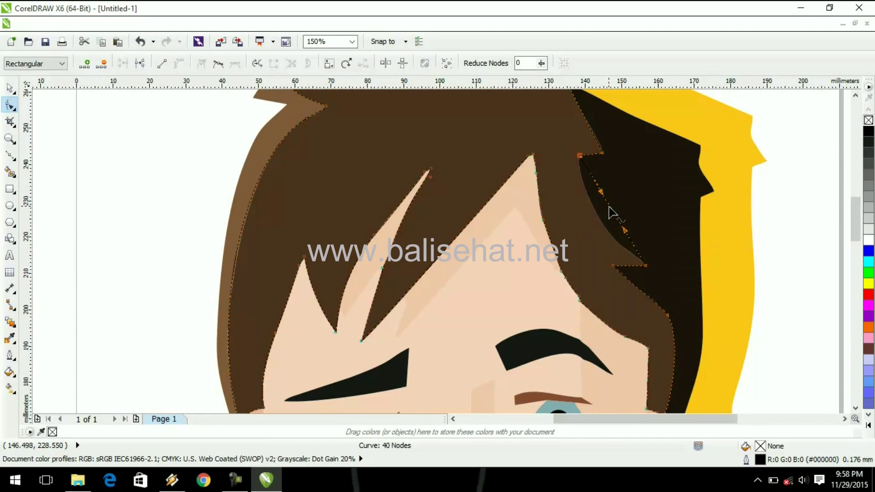
scroll(593, 179, up, 2)
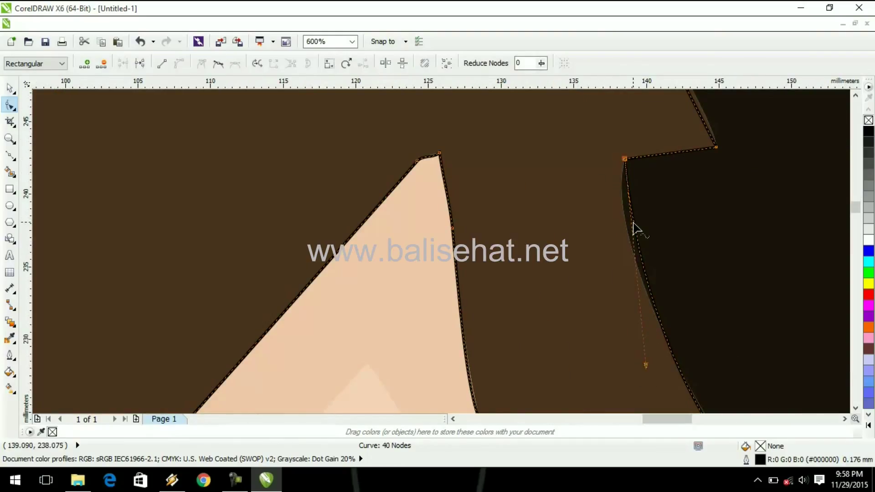
drag(633, 223, 624, 183)
- Add a node just below the upper right notch and adjust its handles to follow the hair edge
scroll(771, 278, down, 1)
scroll(819, 282, up, 1)
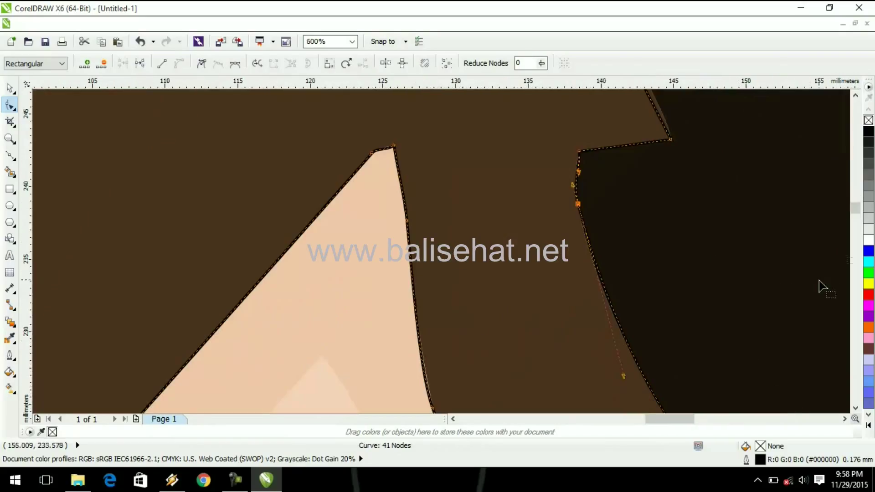
click(722, 213)
click(581, 191)
click(578, 204)
drag(578, 172, 577, 170)
click(619, 198)
click(596, 263)
- Add a node near the tip of the lower right hair spike and reshape the short edge around it
drag(854, 207, 855, 216)
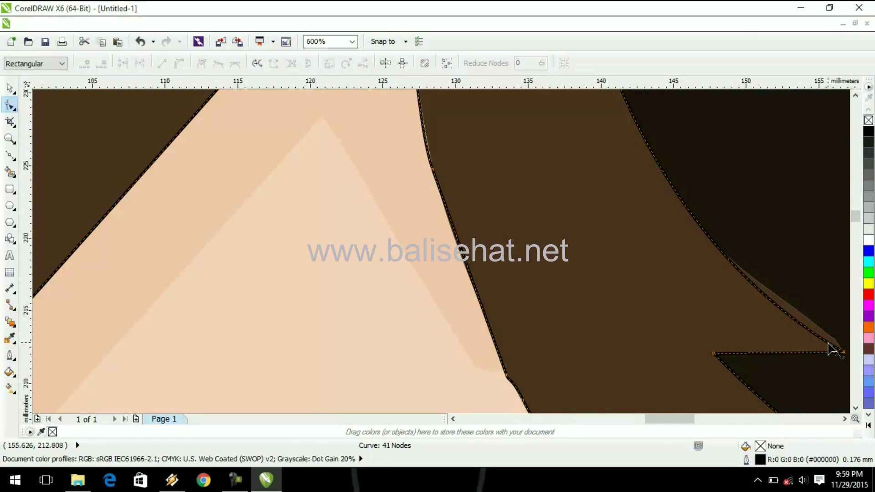
double_click(827, 343)
scroll(828, 343, up, 2)
drag(687, 418, 694, 419)
drag(400, 342, 438, 347)
scroll(433, 176, down, 2)
drag(466, 224, 565, 336)
key(ctrl+z)
- Adjust the handles of the long curve above the lower right spike to bring it closer to the hair edge
drag(854, 218, 854, 225)
drag(724, 249, 547, 217)
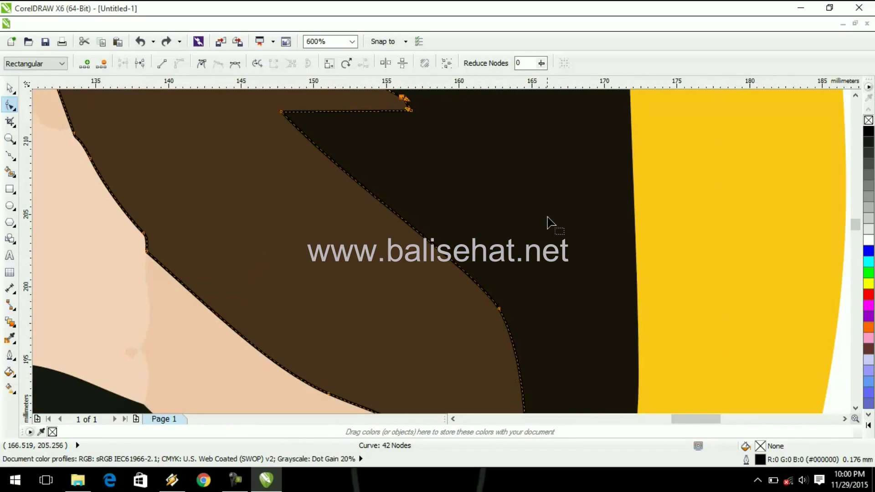
drag(855, 224, 855, 216)
scroll(349, 286, up, 1)
drag(205, 264, 340, 341)
scroll(340, 342, down, 2)
drag(297, 156, 281, 167)
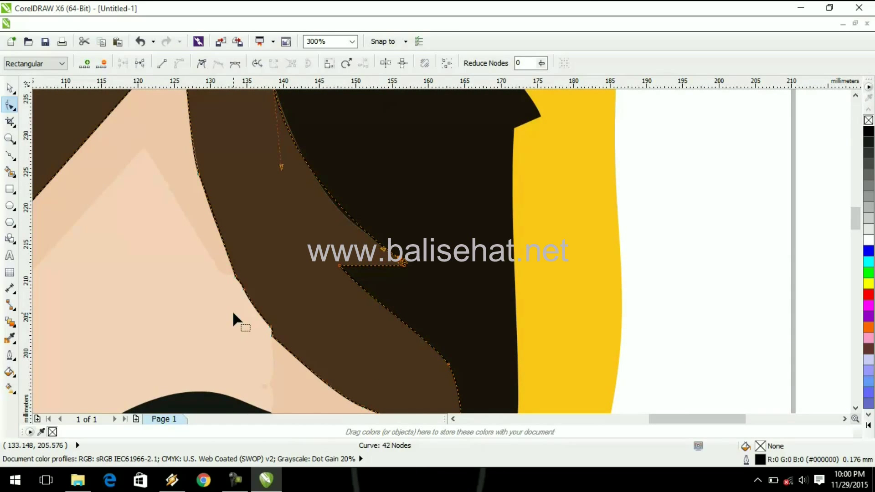
- Add a node midway along the long right-side hair curve and shape the part above it to the hair
scroll(281, 250, up, 3)
mouse_move(280, 260)
mouse_down()
mouse_move(279, 267)
mouse_move(285, 259)
mouse_up()
drag(384, 353, 384, 355)
drag(304, 291, 274, 241)
drag(332, 289, 297, 231)
scroll(297, 231, up, 1)
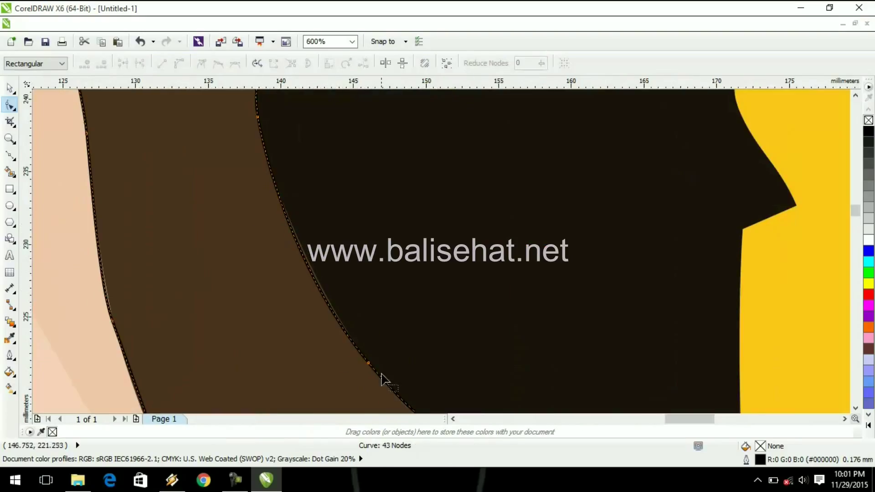
- Adjust the curve handle beside the lower right spike's tip to match the upper edge of the spike
scroll(319, 296, down, 1)
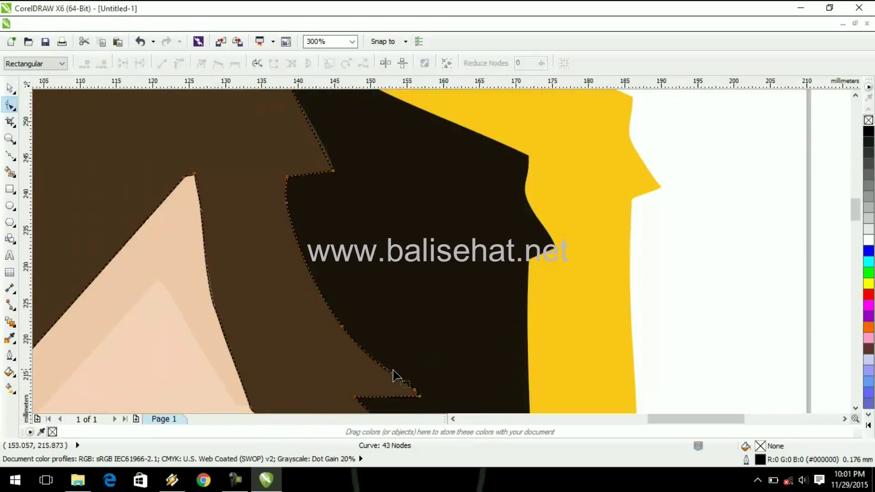
scroll(410, 369, up, 1)
drag(855, 213, 855, 219)
drag(399, 232, 404, 228)
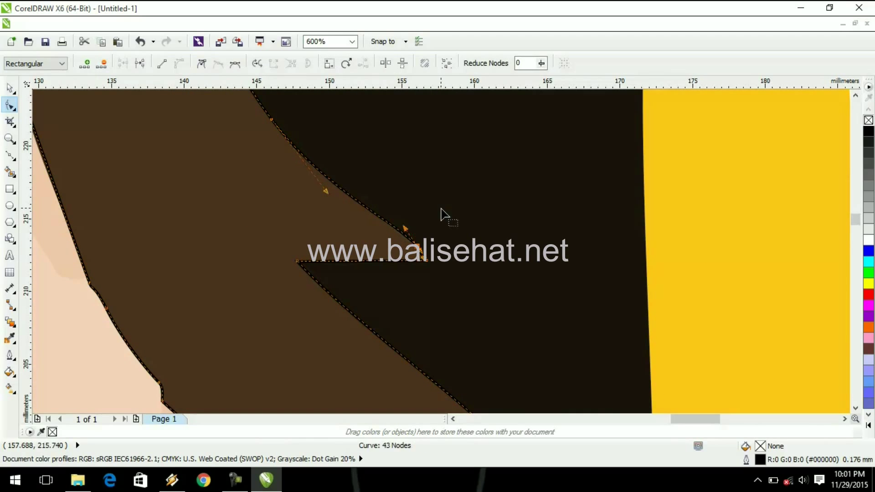
click(440, 207)
scroll(417, 157, down, 1)
scroll(404, 174, down, 2)
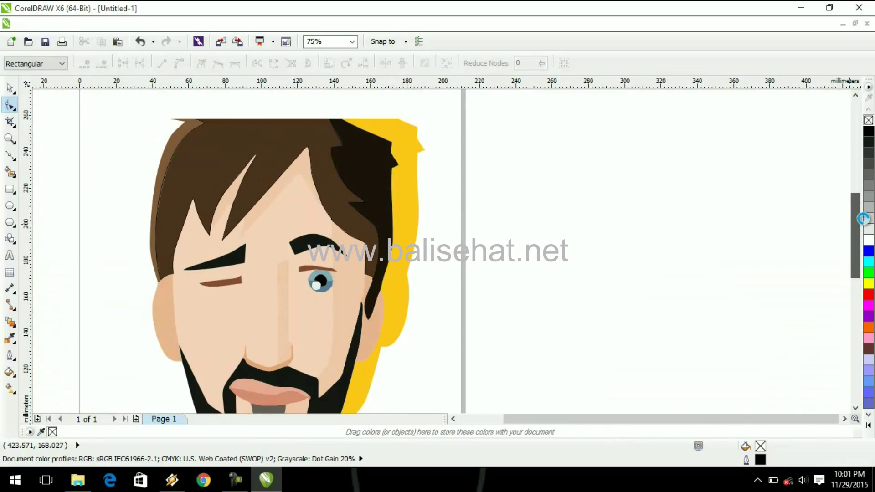
- Convert the straight segment above the upper right spike to a curve and bend its lower end to the hair edge
scroll(388, 226, up, 2)
right_click(326, 99)
click(358, 157)
drag(372, 185, 302, 107)
scroll(386, 193, up, 2)
click(425, 190)
scroll(370, 237, down, 2)
mouse_move(354, 196)
mouse_down()
mouse_move(364, 199)
mouse_move(346, 210)
mouse_up()
scroll(364, 199, up, 2)
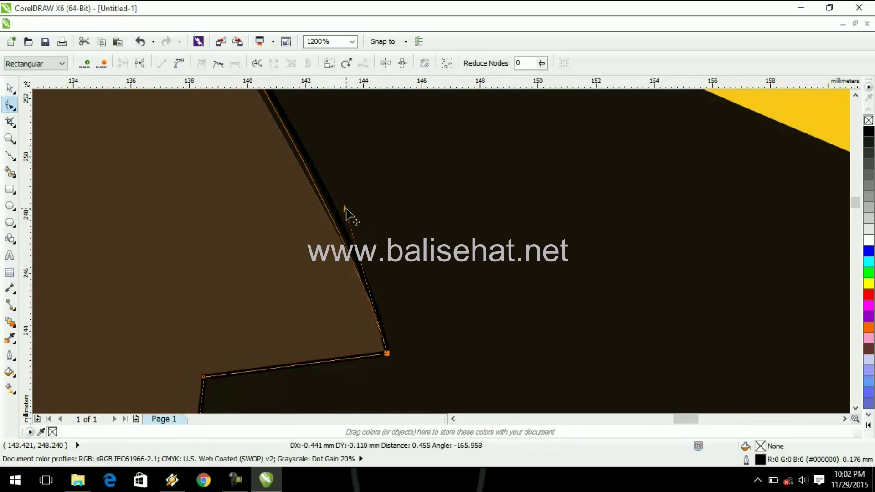
click(379, 204)
- Bend the upper end of the same segment, below the hair's top right corner, to the hair edge
scroll(363, 182, down, 2)
scroll(335, 147, up, 1)
scroll(335, 147, down, 1)
click(855, 95)
scroll(334, 246, up, 1)
scroll(336, 248, up, 1)
click(216, 230)
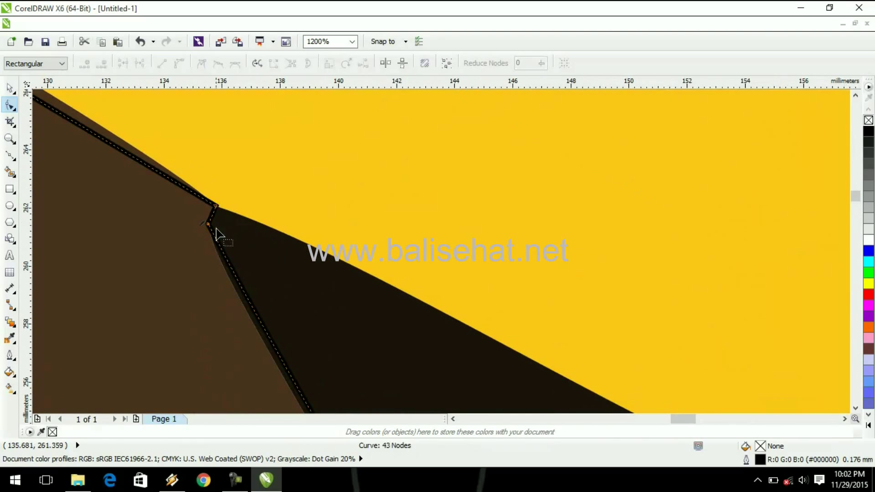
scroll(275, 297, down, 2)
scroll(260, 293, up, 2)
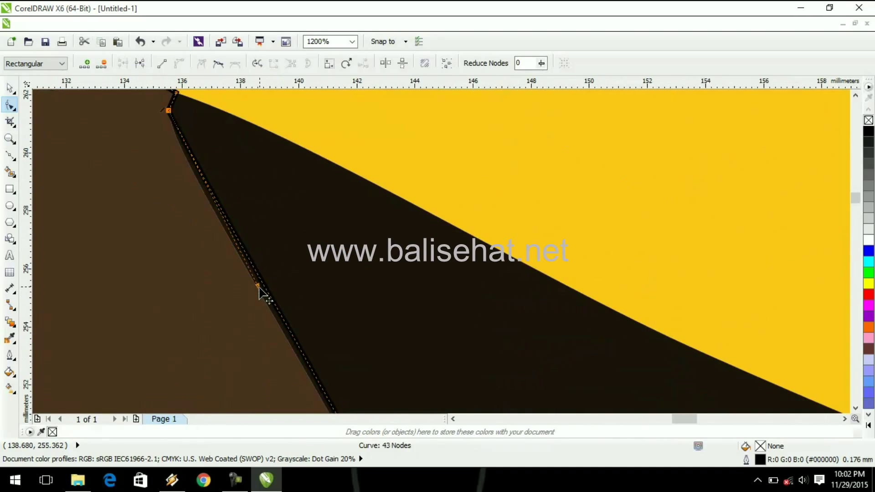
- Bend the sloping top hair segment along the yellow background to follow the crown's edge
scroll(319, 319, down, 1)
scroll(184, 150, down, 2)
drag(697, 418, 652, 417)
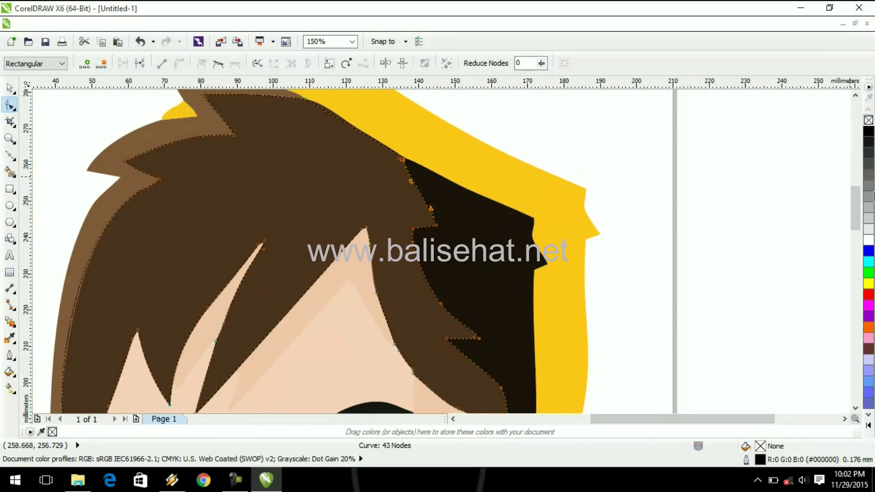
scroll(438, 107, up, 2)
scroll(435, 234, down, 1)
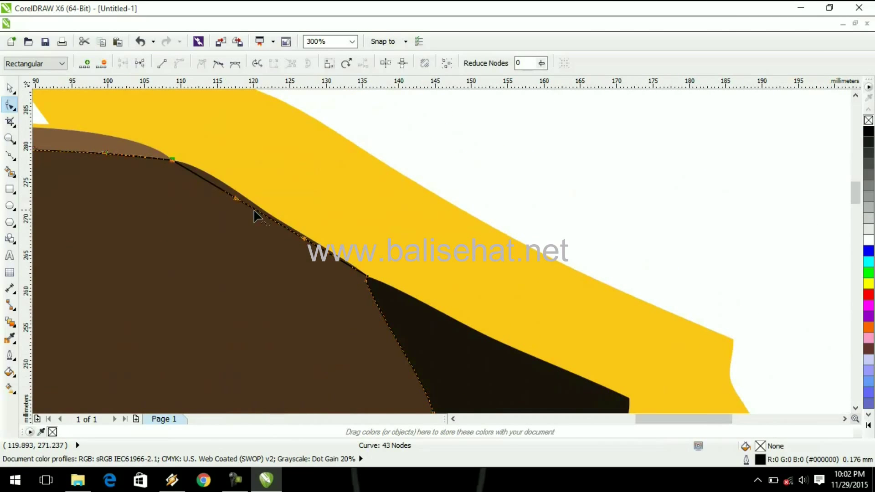
drag(234, 197, 206, 171)
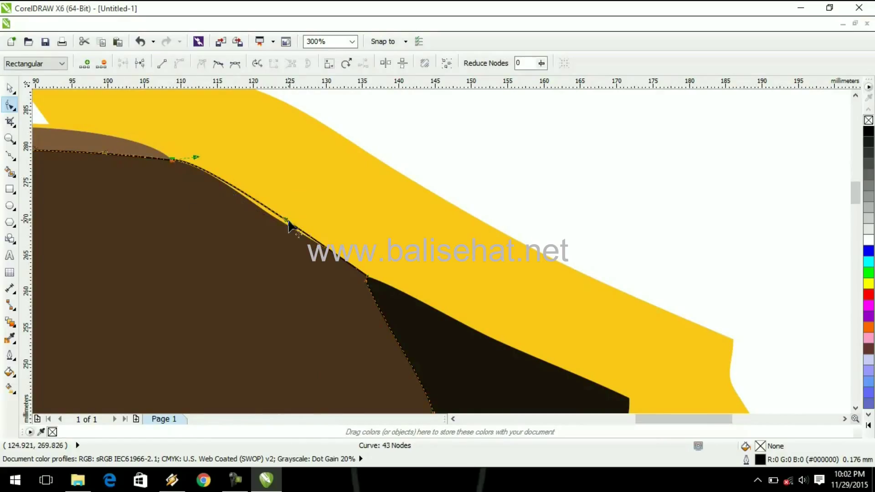
drag(289, 221, 286, 225)
scroll(276, 254, up, 1)
scroll(299, 244, down, 1)
mouse_move(166, 153)
mouse_down()
mouse_move(173, 162)
mouse_move(173, 154)
mouse_up()
- Add a node midway along the sloping top hair segment and deselect the finished outline
double_click(246, 211)
scroll(244, 208, up, 2)
scroll(264, 254, down, 2)
key(Escape)
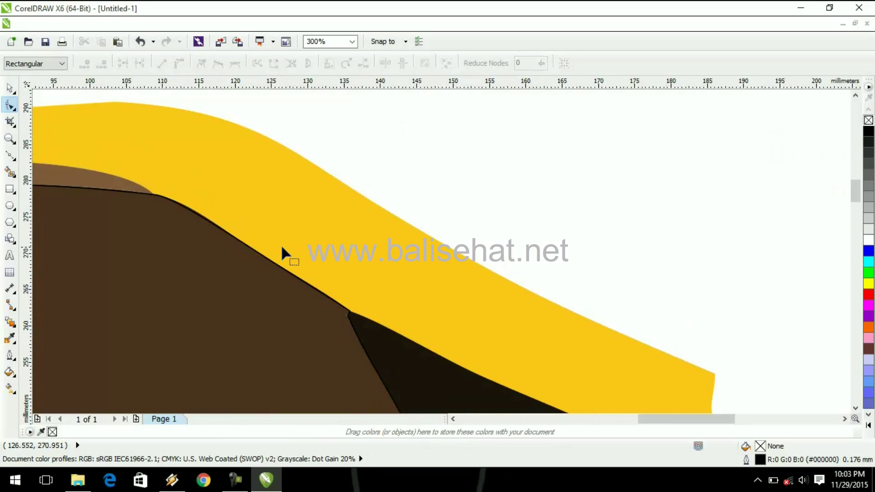
scroll(417, 153, down, 2)
- Start a Bézier outline of the black hair area with a line from the brown hair's corner to its upper outer corner
click(235, 480)
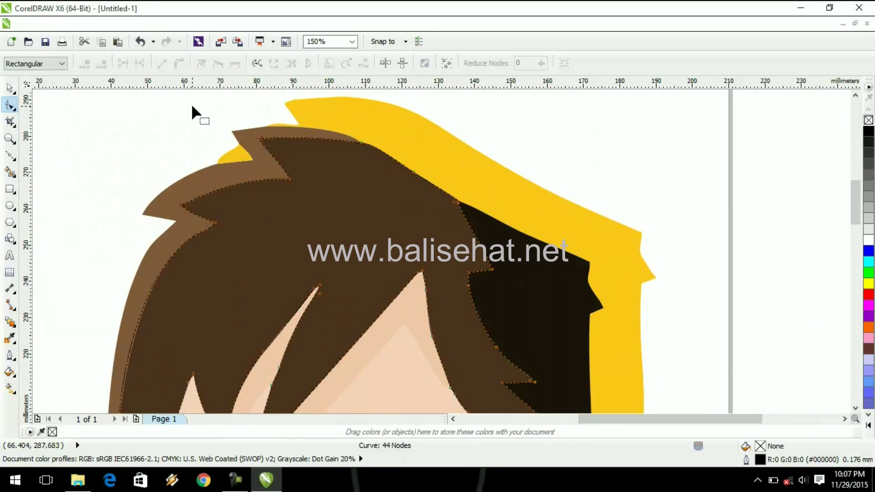
key(F5)
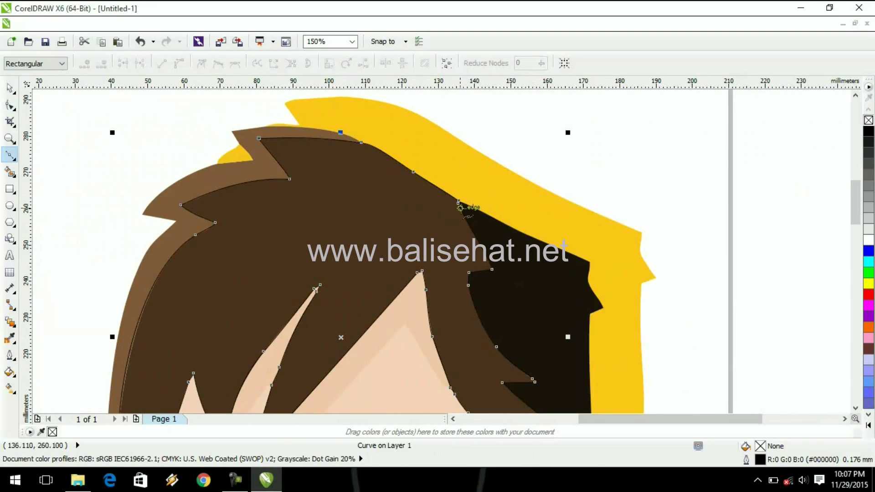
scroll(462, 200, up, 2)
click(456, 201)
click(716, 324)
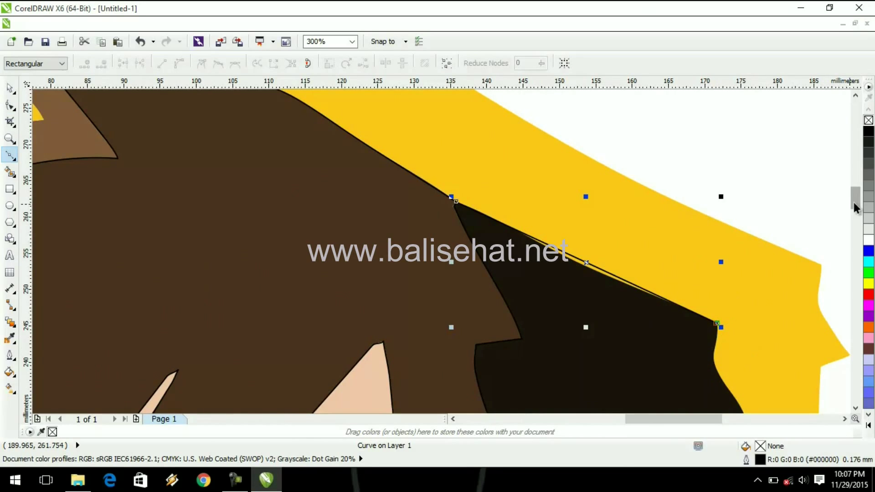
- Continue the black hair outline around the notch and spike on its outer side
drag(855, 203, 855, 217)
click(713, 173)
click(744, 229)
click(718, 242)
- Extend the black hair outline down its outer edge past the ear to the pointed lower tip
drag(855, 209, 850, 229)
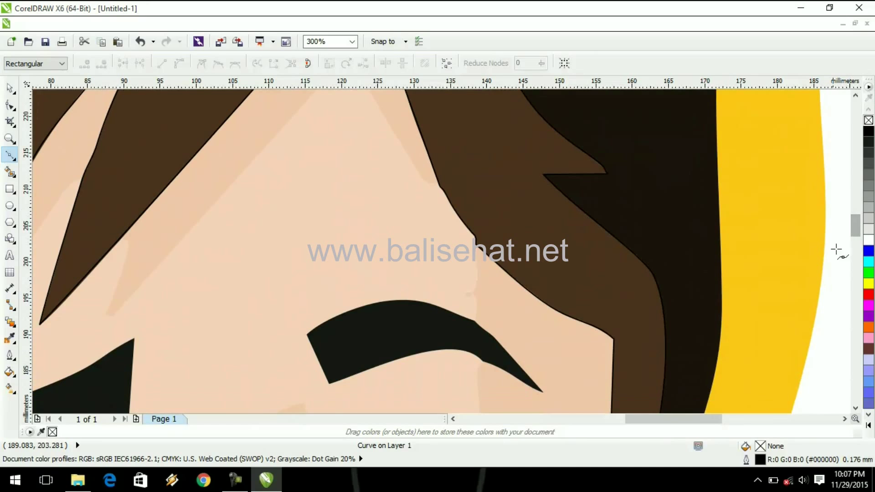
click(719, 345)
drag(856, 228, 857, 251)
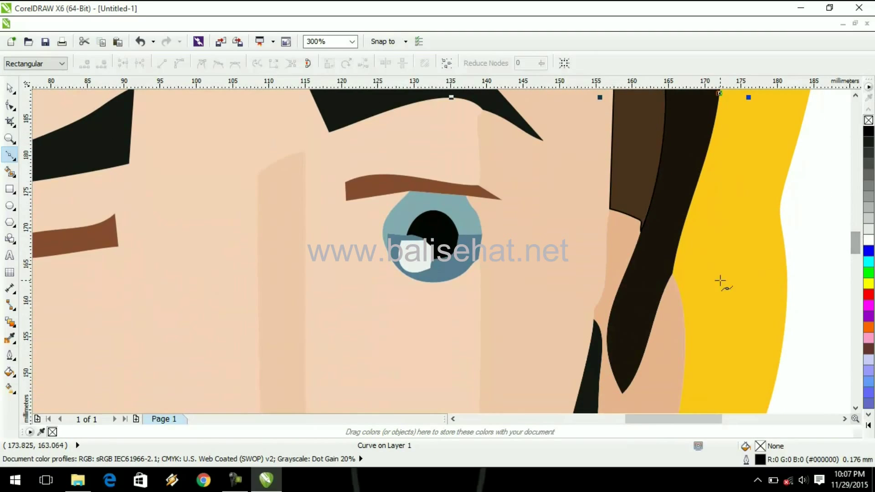
click(671, 274)
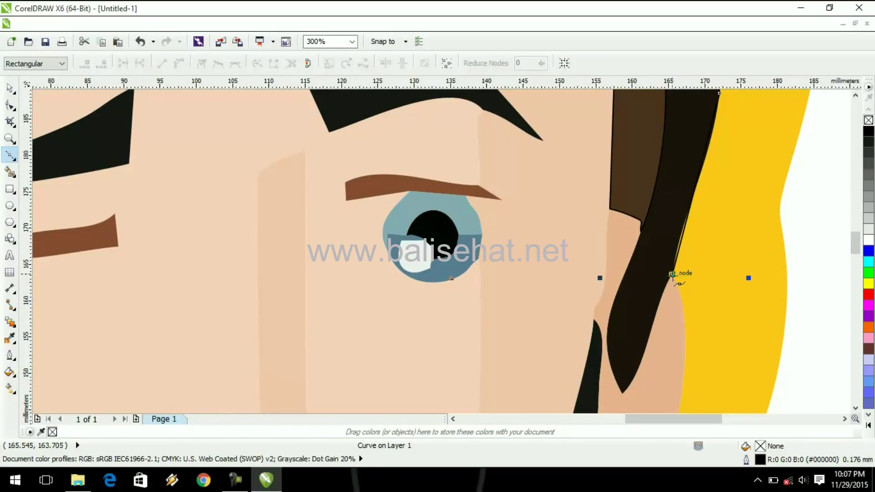
click(622, 393)
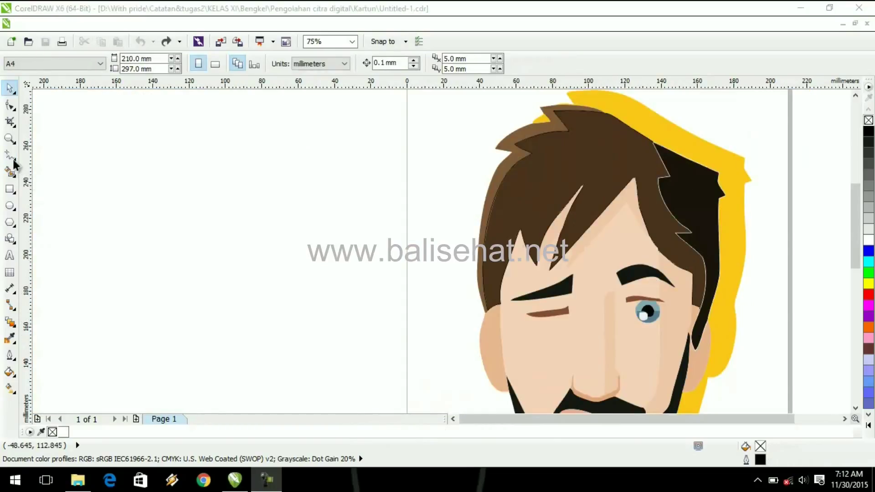
- Start a Bézier outline of the light brown hair strip at the left sideburn's lower tip and up its outer edge
click(13, 163)
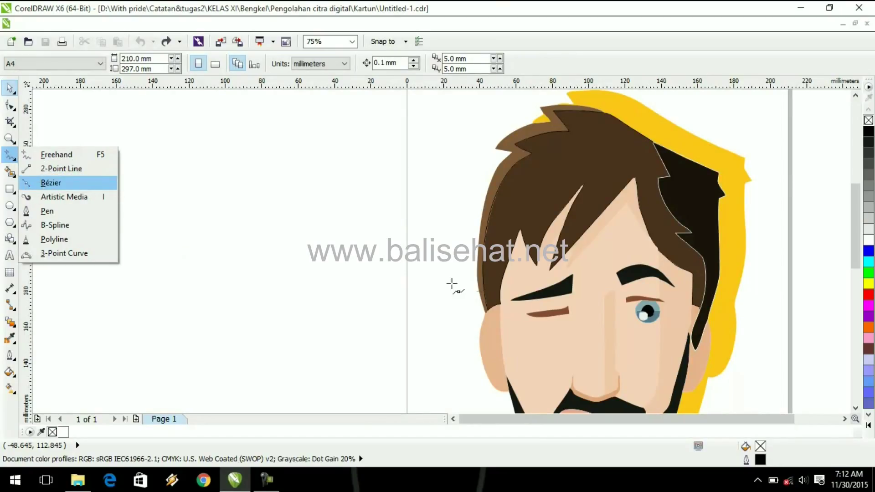
scroll(492, 282, up, 1)
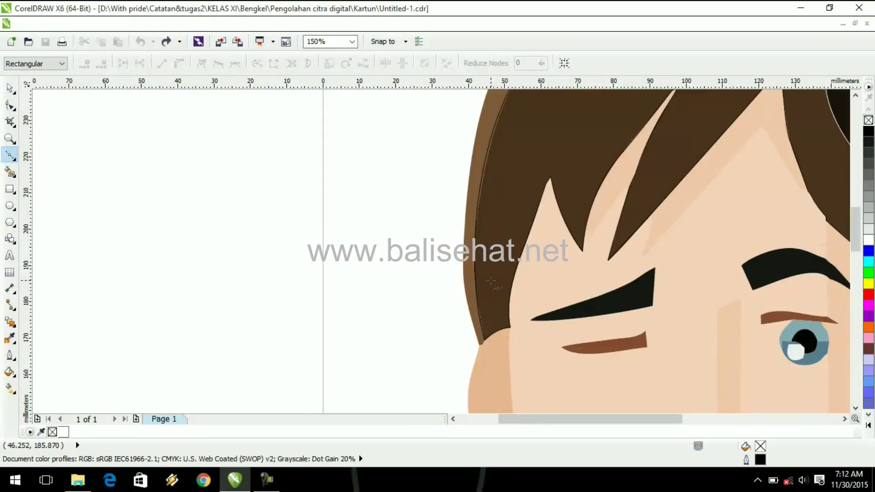
scroll(481, 325, up, 2)
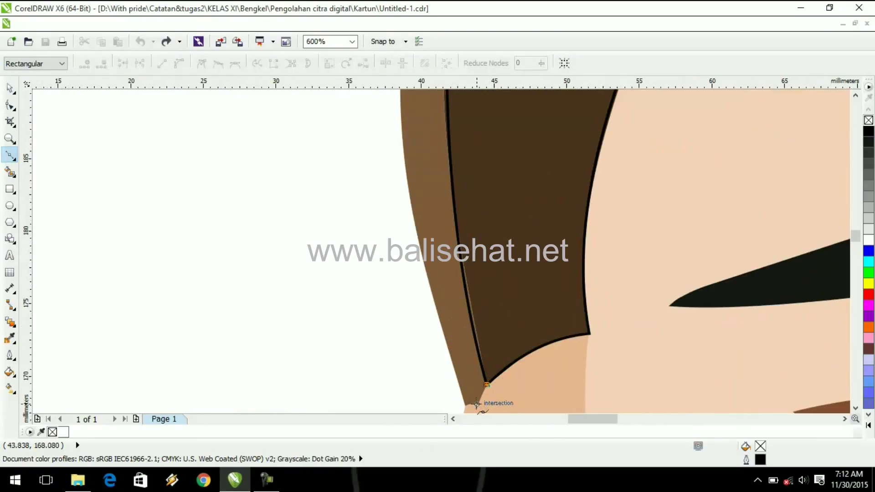
click(476, 404)
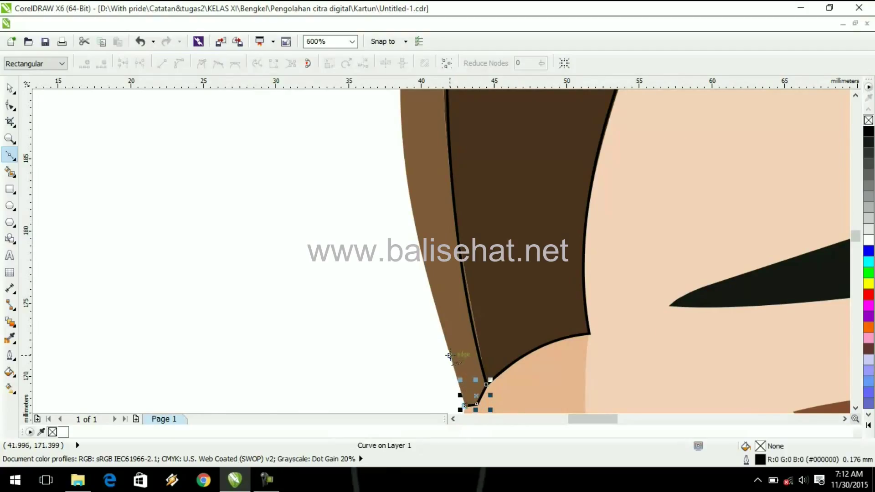
scroll(682, 293, down, 2)
scroll(635, 252, down, 1)
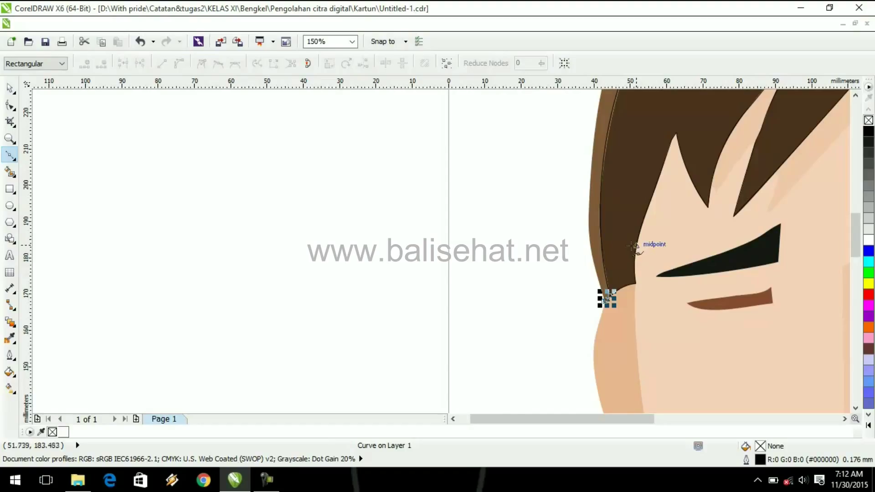
drag(848, 239, 855, 225)
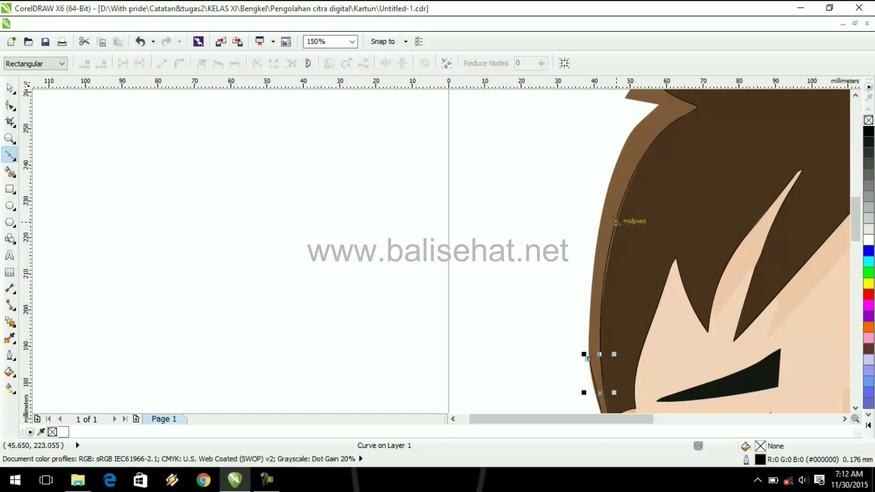
- Continue the light brown strip's outline up its outer edge, through the notch and out to the left spike's tip
click(630, 131)
click(658, 104)
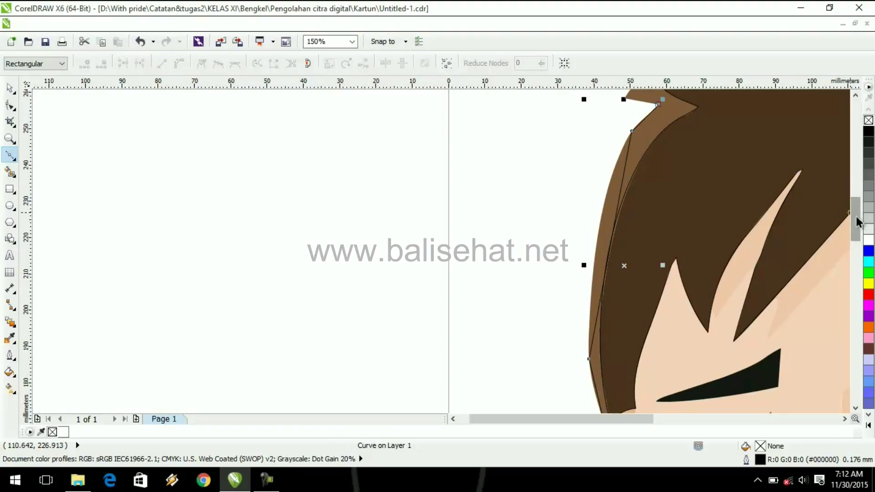
drag(860, 217, 861, 203)
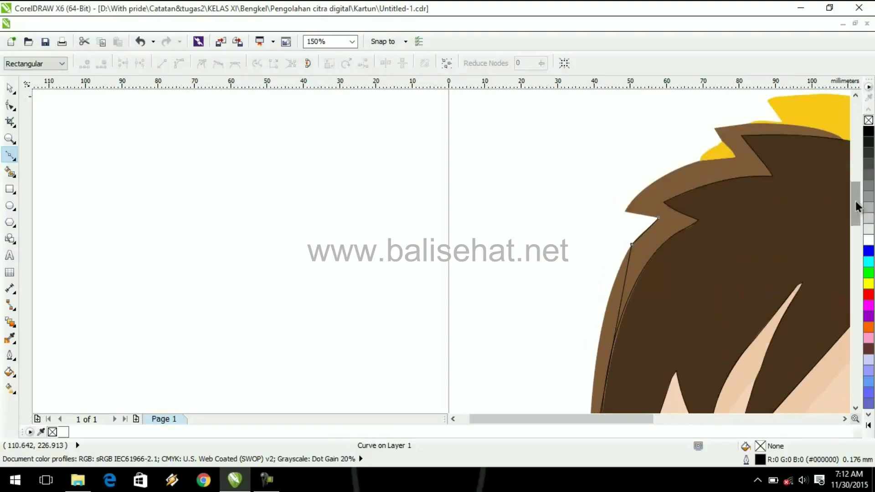
click(625, 212)
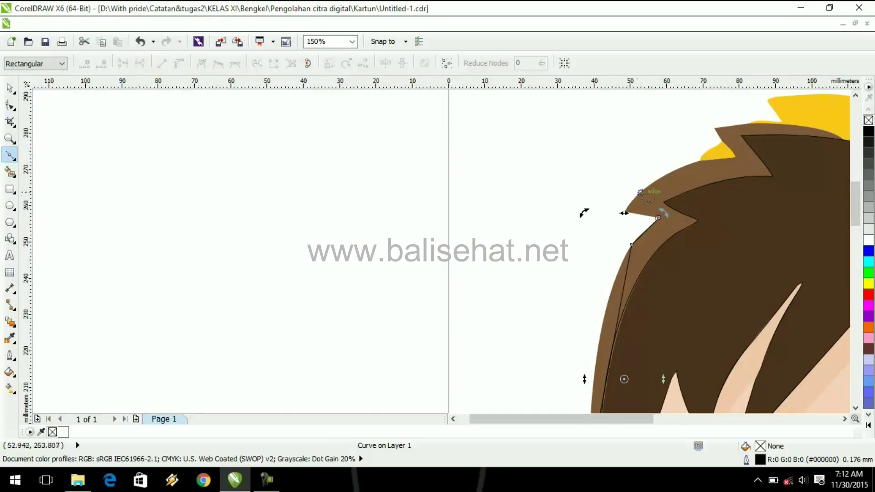
click(632, 219)
scroll(626, 220, up, 3)
click(620, 173)
scroll(619, 175, down, 3)
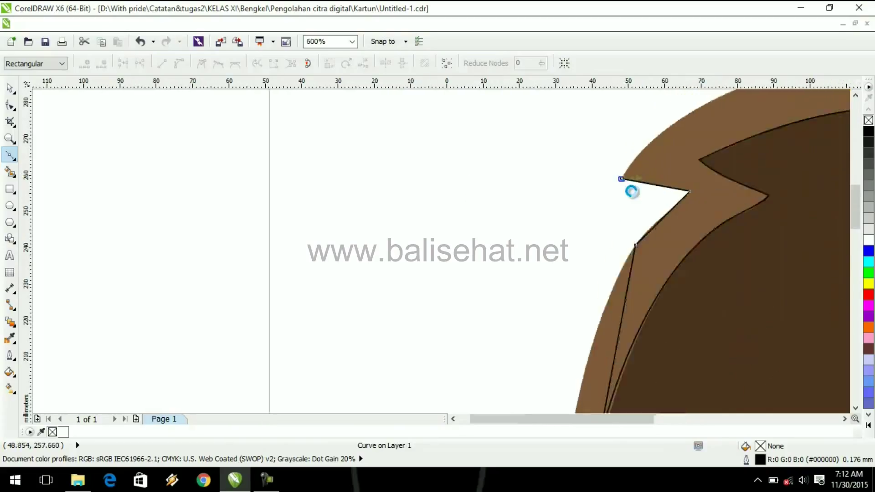
- Continue the light brown strip's outline from the left spike's tip along the upper outer edge to the small yellow tuft's lower corner
scroll(697, 127, up, 5)
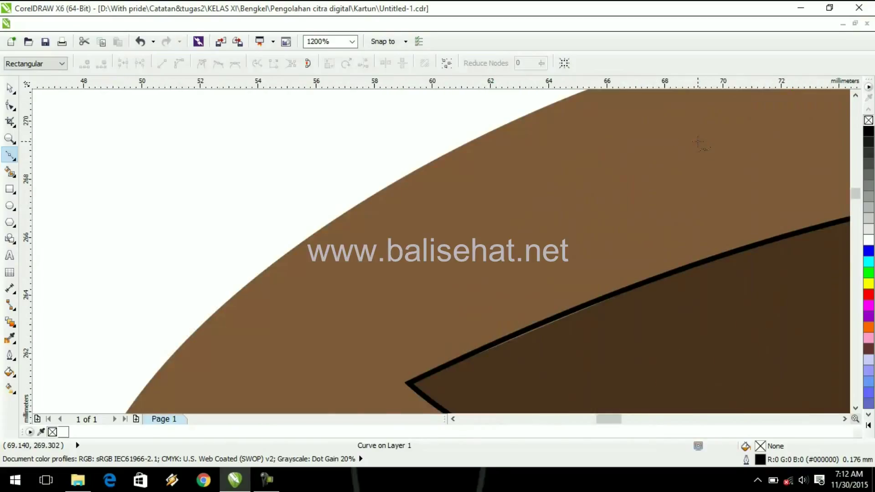
scroll(683, 124, down, 2)
drag(856, 205, 858, 191)
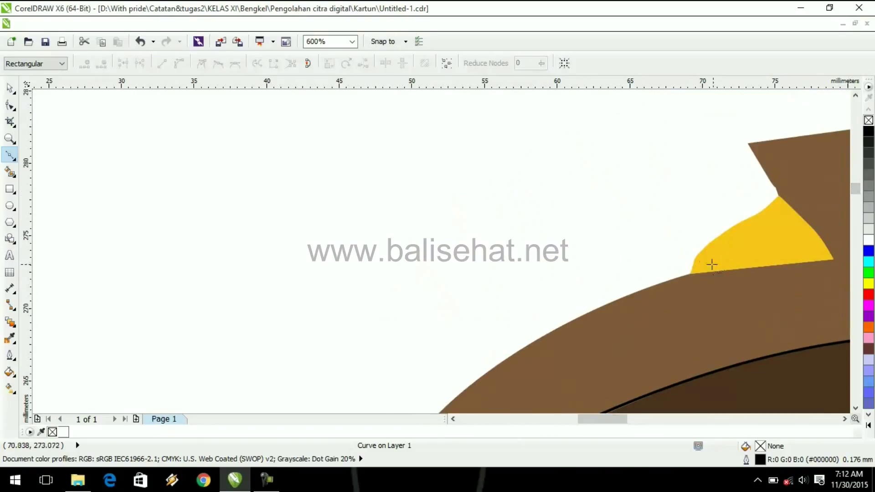
click(689, 272)
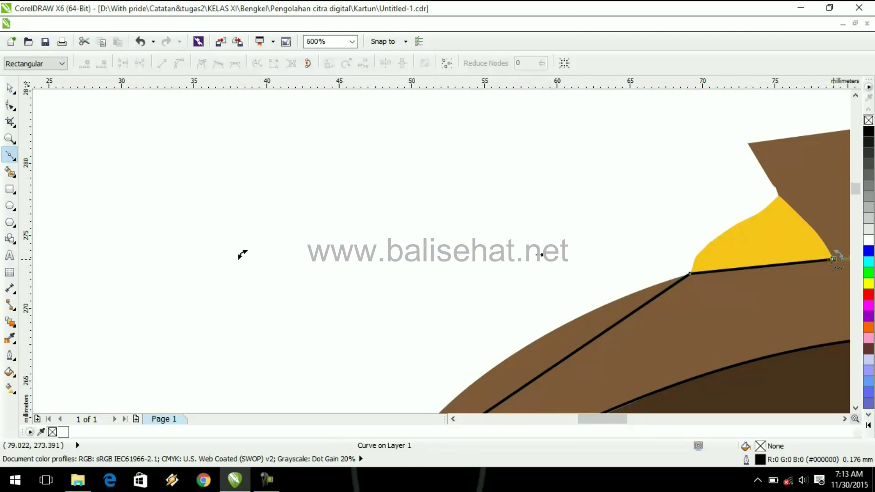
- Extend the light brown outline under the yellow tuft, out to the upper spike's tip and across to the strip's far end
scroll(833, 259, down, 2)
scroll(831, 260, down, 1)
drag(552, 419, 597, 419)
scroll(568, 262, up, 3)
scroll(565, 252, down, 2)
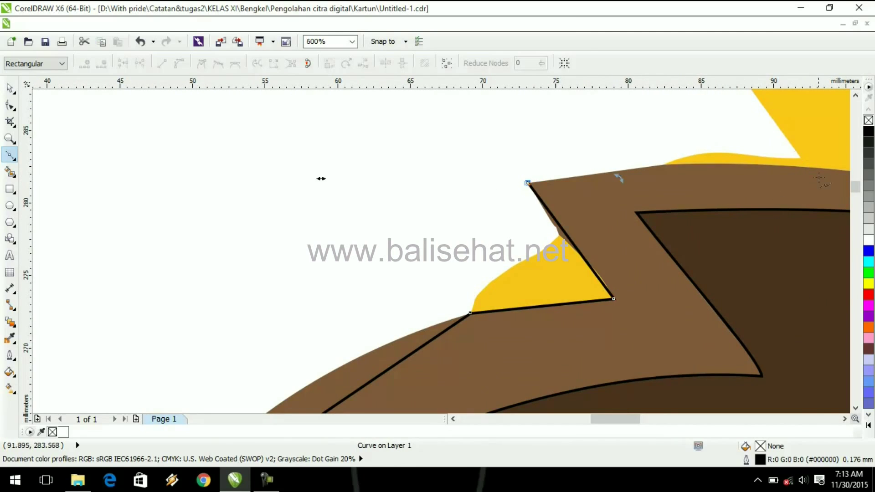
scroll(616, 176, down, 2)
scroll(597, 259, right, 2)
drag(543, 291, 543, 290)
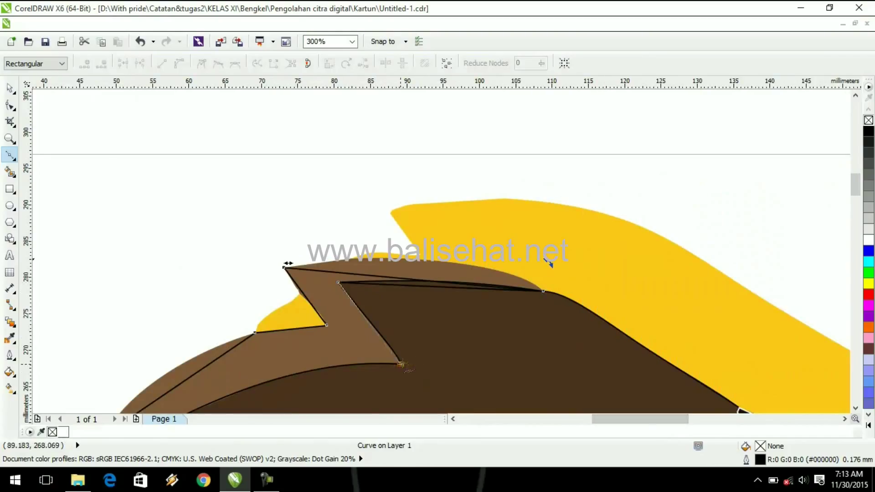
- Trace the light brown strip's inner zigzag edge back down to the sideburn and close the outline at its lower tip
scroll(548, 262, left, 2)
scroll(467, 409, down, 3)
drag(363, 146, 362, 144)
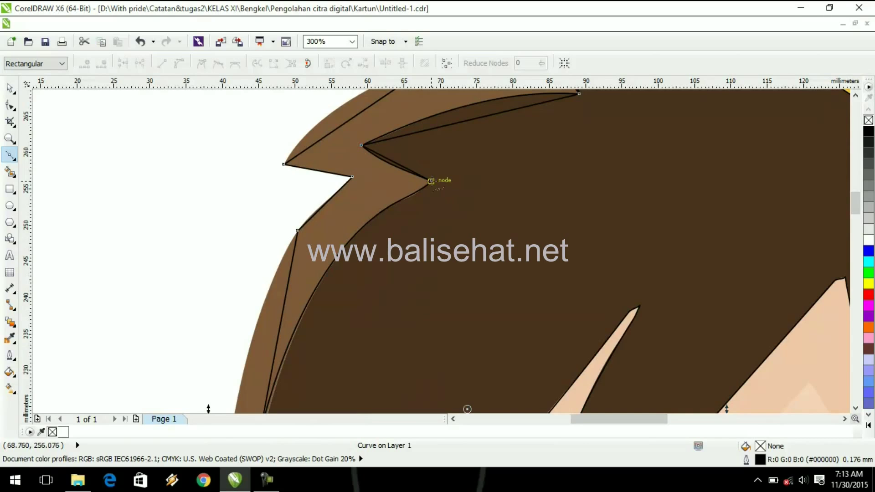
drag(856, 206, 855, 240)
scroll(252, 321, up, 2)
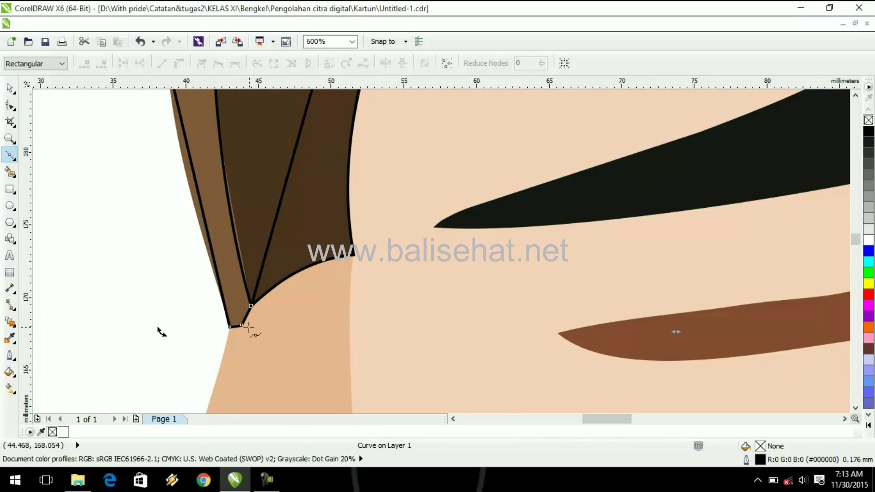
click(242, 326)
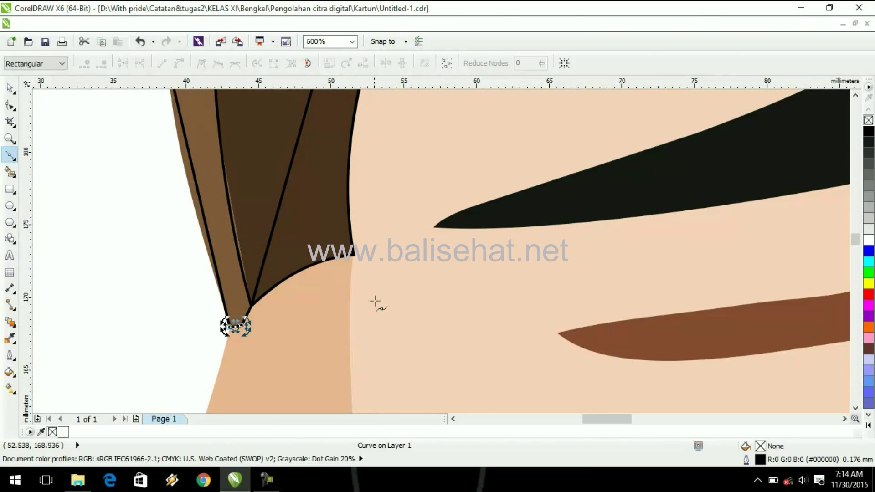
- Select the closed light brown strip outline and set its outline colour to white
scroll(374, 302, down, 6)
key(space)
click(362, 155)
drag(362, 155, 302, 193)
key(ctrl+z)
double_click(761, 458)
click(378, 140)
click(383, 166)
click(423, 347)
scroll(347, 266, up, 2)
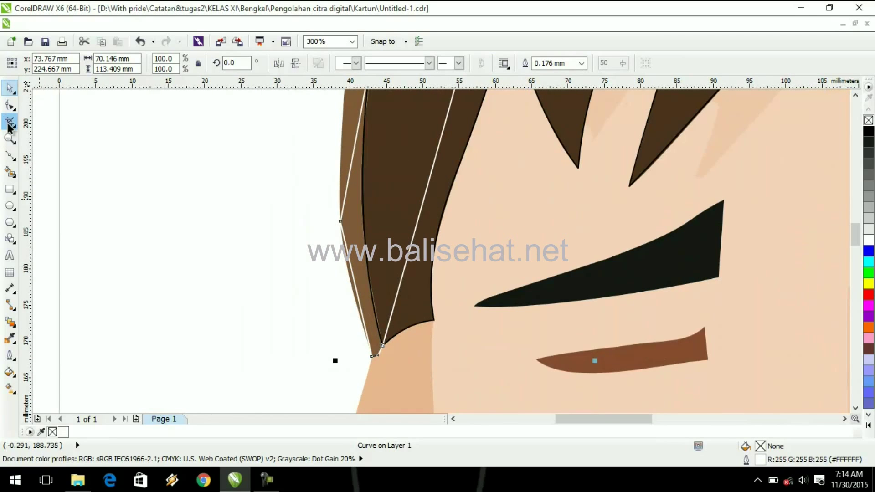
- Convert the strip's lowest outer segment beside the sideburn to a curve and bend it to the hair edge
click(10, 105)
click(340, 222)
right_click(340, 222)
click(378, 276)
drag(354, 283, 351, 289)
click(300, 310)
- Convert the strip's long outer segment from the sideburn up to the notch to a curve and fit it to the hair edge
drag(858, 234, 857, 222)
scroll(847, 221, down, 1)
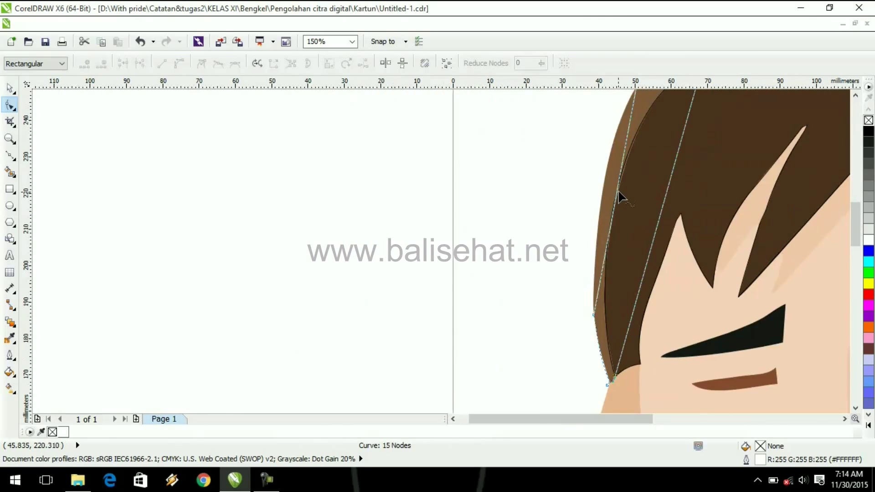
drag(530, 419, 550, 420)
drag(853, 242, 851, 234)
right_click(544, 148)
click(576, 203)
drag(524, 269, 508, 268)
click(546, 150)
drag(512, 229, 514, 202)
drag(503, 302, 499, 301)
- Curve the short segment running into the left notch so it follows the light brown hair edge
scroll(503, 303, up, 1)
scroll(545, 260, down, 1)
drag(853, 224, 852, 209)
scroll(574, 219, up, 2)
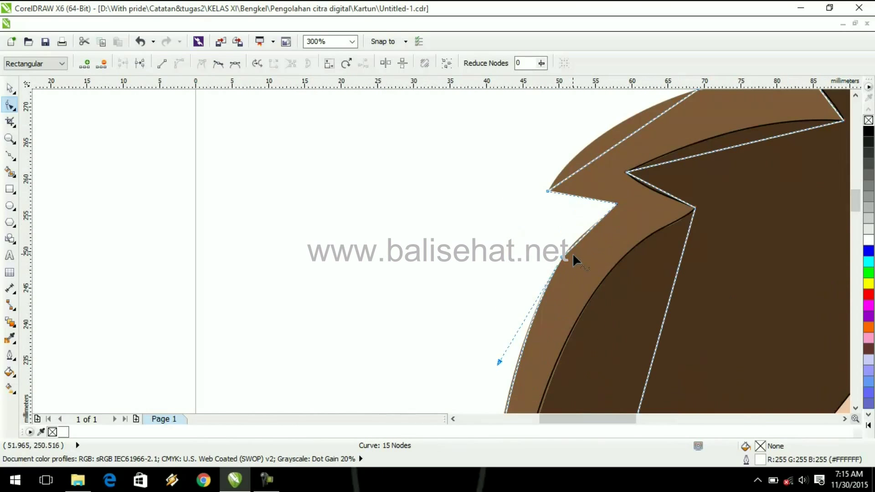
click(588, 236)
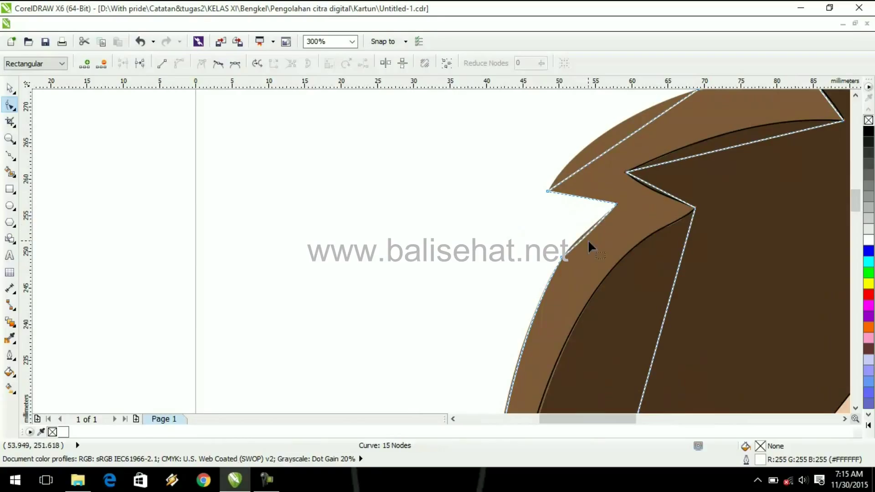
click(578, 237)
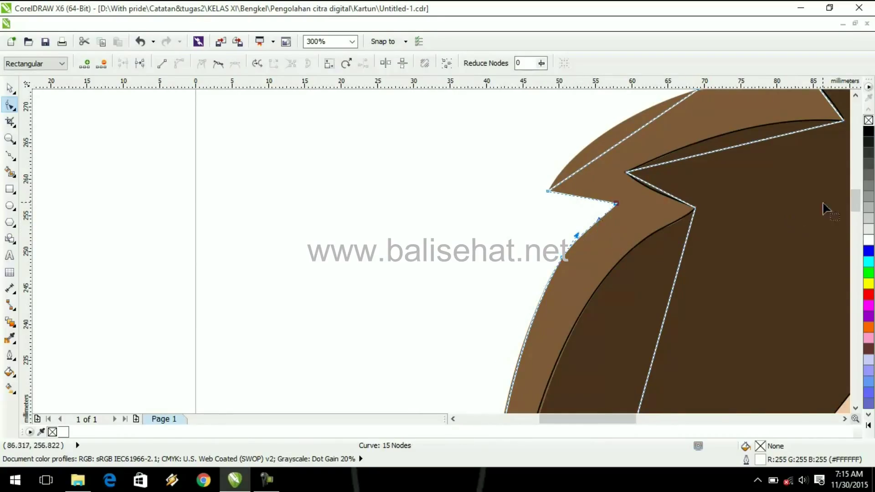
- Convert the segment from the left spike's tip to the yellow tuft to a curve and bend it along the upper outer edge
scroll(656, 203, down, 2)
drag(634, 418, 655, 418)
drag(859, 196, 858, 192)
right_click(566, 229)
click(588, 275)
drag(491, 281, 512, 269)
click(566, 230)
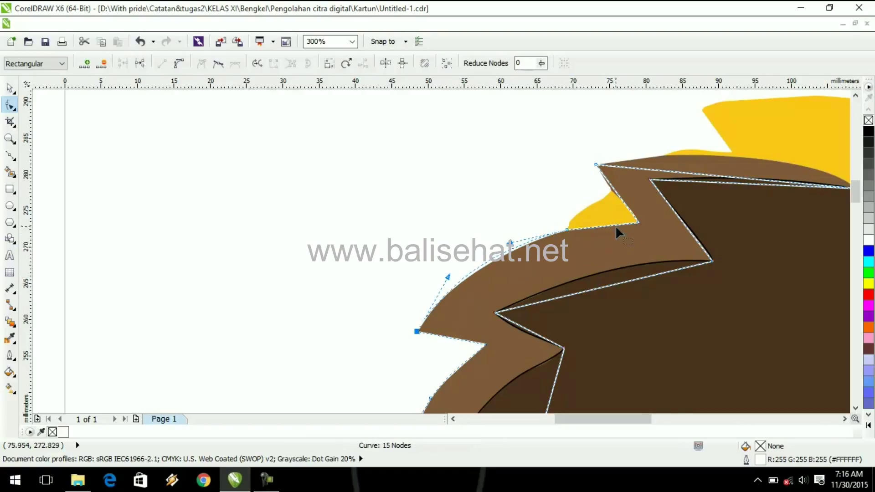
- Adjust the segment beneath the small yellow tuft so it follows the tuft's lower edge
drag(590, 224, 591, 224)
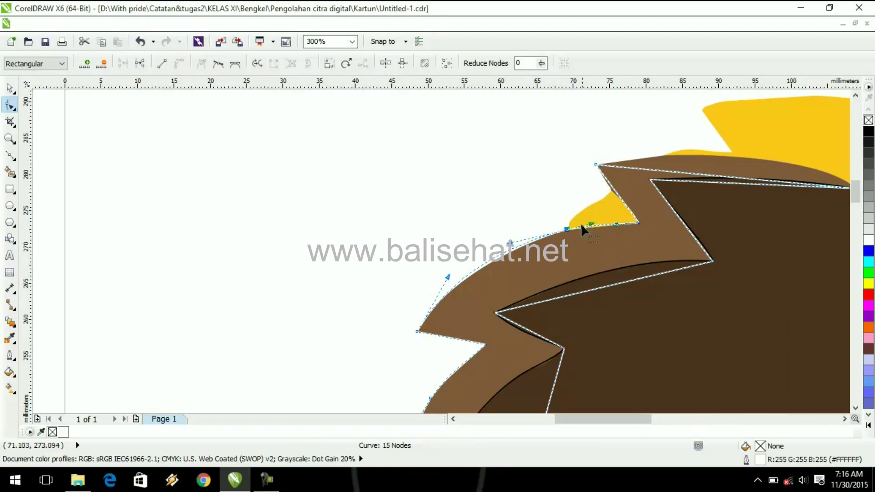
scroll(609, 249, up, 2)
click(621, 201)
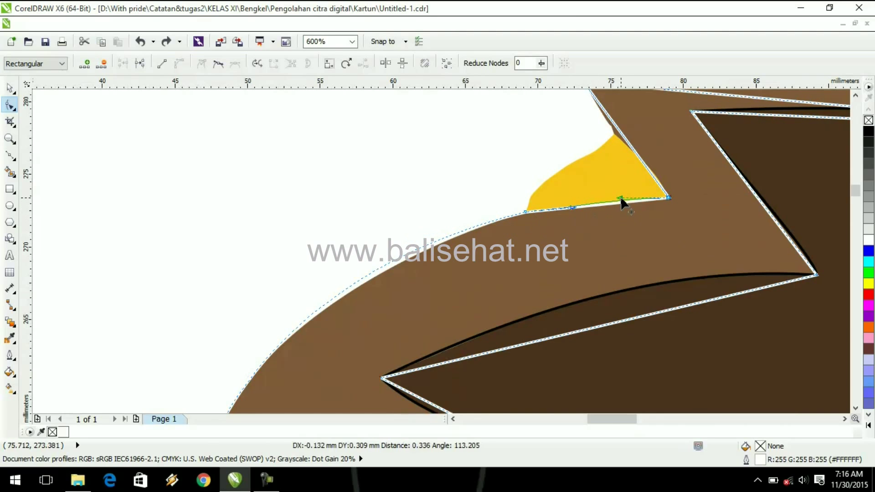
scroll(588, 223, up, 2)
scroll(844, 235, down, 2)
- Curve the segment between the yellow tuft's notch and the upper spike's tip, adding a node where the hair edge bends
drag(627, 419, 638, 419)
drag(854, 188, 854, 184)
right_click(535, 217)
click(548, 234)
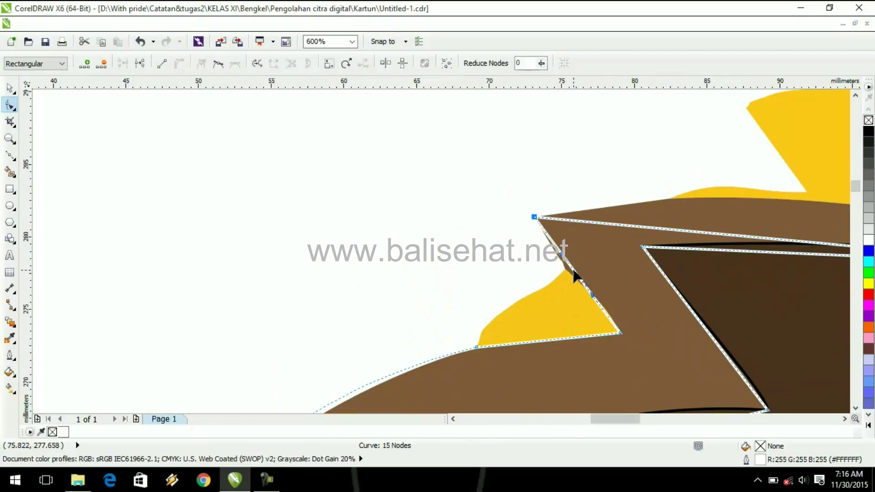
double_click(577, 282)
mouse_move(607, 317)
mouse_down()
mouse_move(618, 312)
mouse_move(595, 299)
mouse_move(610, 317)
mouse_move(621, 313)
mouse_up()
key(ctrl+z)
key(ctrl+z)
click(597, 309)
scroll(575, 268, up, 1)
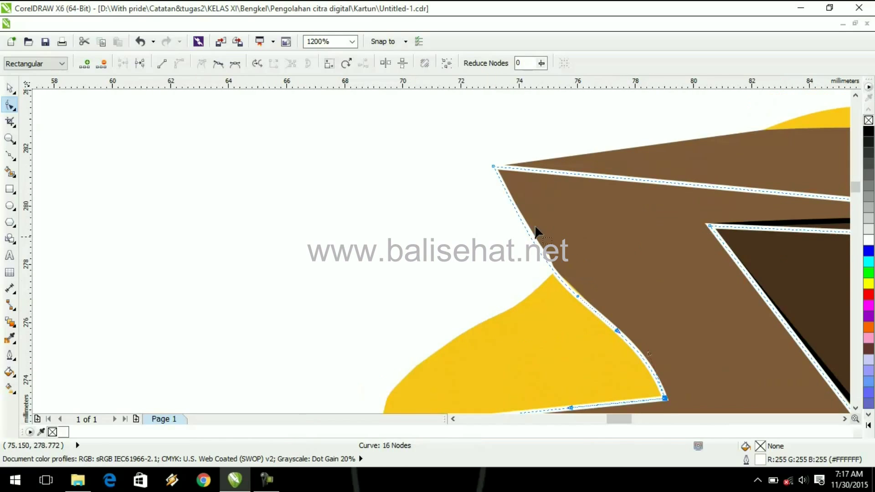
click(494, 167)
drag(538, 264, 538, 261)
- Convert the strip's top segment to a curve and arch it from the upper spike's tip to the strip's far end
scroll(538, 260, down, 1)
drag(601, 416, 618, 417)
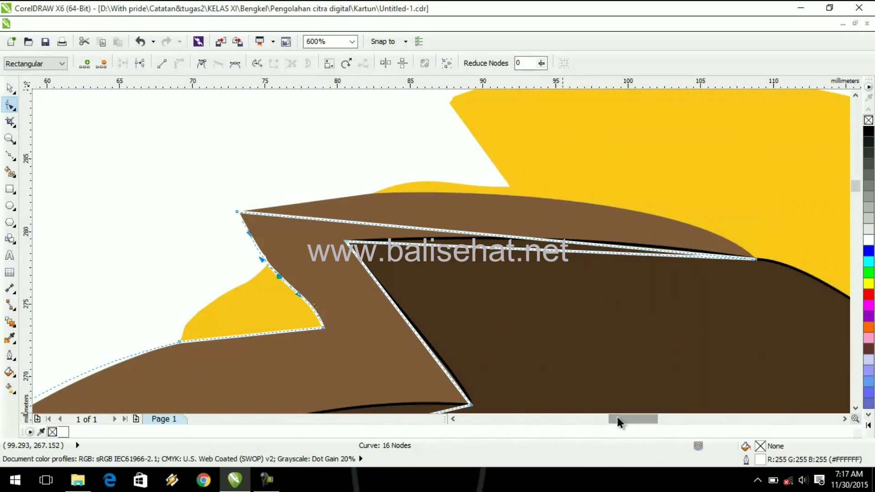
right_click(755, 261)
click(724, 108)
drag(521, 236, 522, 195)
click(755, 259)
drag(587, 184, 704, 197)
drag(412, 177, 412, 171)
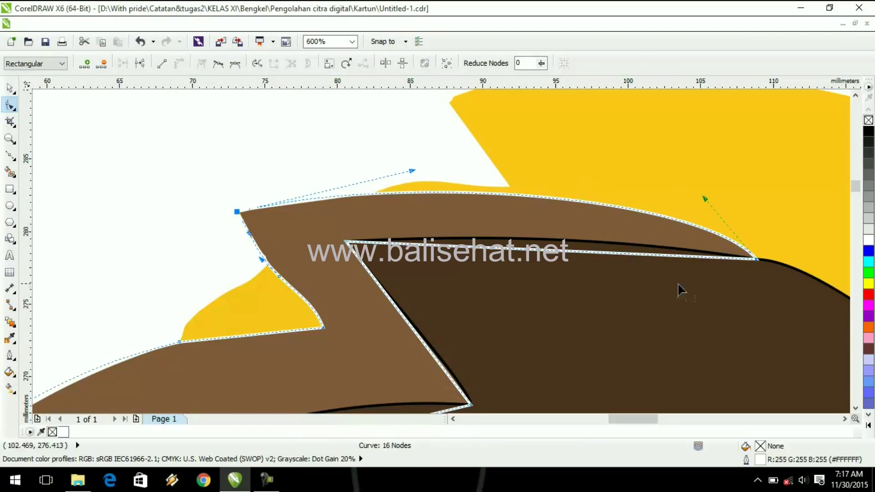
- Convert the strip's uppermost inner segment to a curve and bend it along the top of the dark brown hair
right_click(345, 243)
click(382, 296)
drag(482, 248, 488, 230)
drag(620, 253, 619, 240)
mouse_move(488, 230)
mouse_down()
mouse_move(495, 238)
mouse_move(488, 214)
mouse_up()
scroll(501, 245, up, 1)
scroll(508, 225, down, 1)
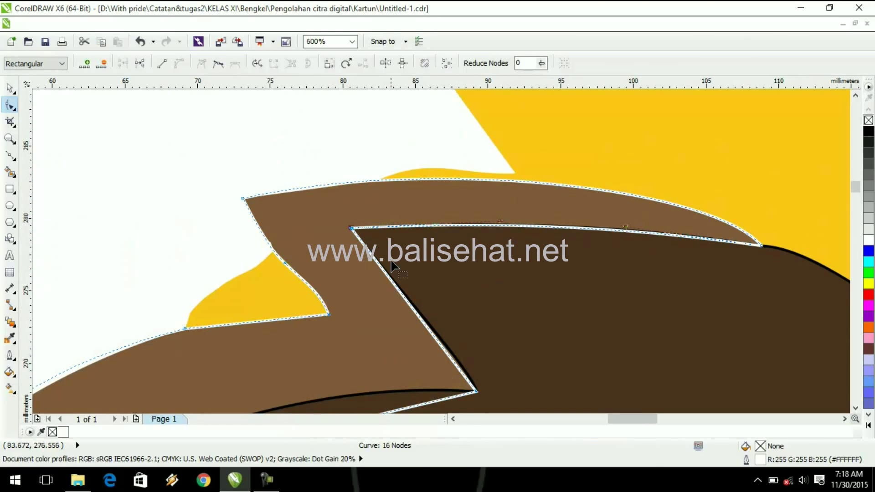
- Curve the slanted inner segment and the long segment below it to match the dark brown hair's zigzag edge
right_click(476, 392)
click(514, 233)
drag(435, 336, 475, 375)
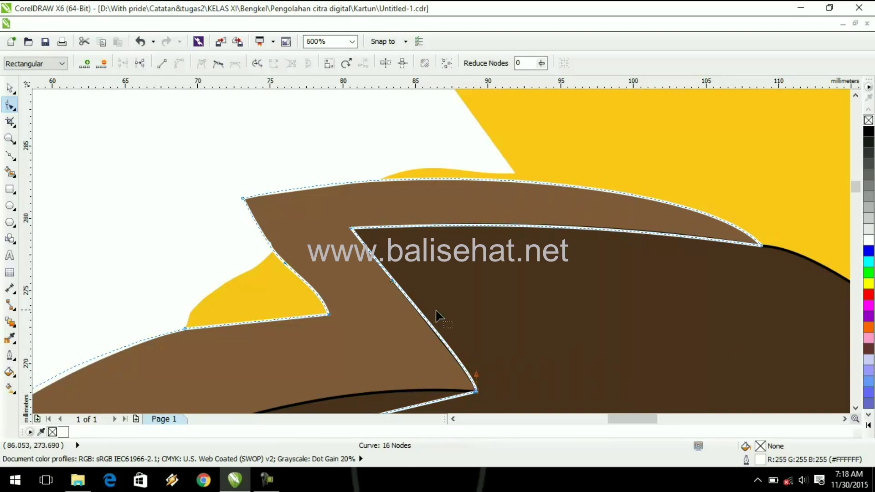
drag(855, 187, 854, 193)
right_click(41, 309)
click(96, 154)
drag(273, 259, 264, 225)
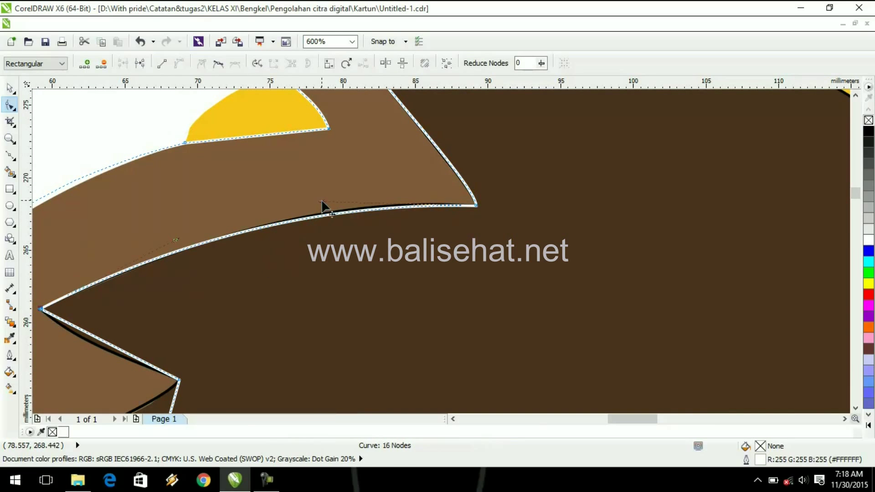
- Convert the short inner segment at the left spike to a curve and bend it along the dark brown hair edge
drag(853, 191, 852, 193)
right_click(179, 306)
click(214, 152)
drag(105, 268, 88, 271)
click(178, 306)
drag(136, 290, 138, 290)
drag(89, 269, 86, 270)
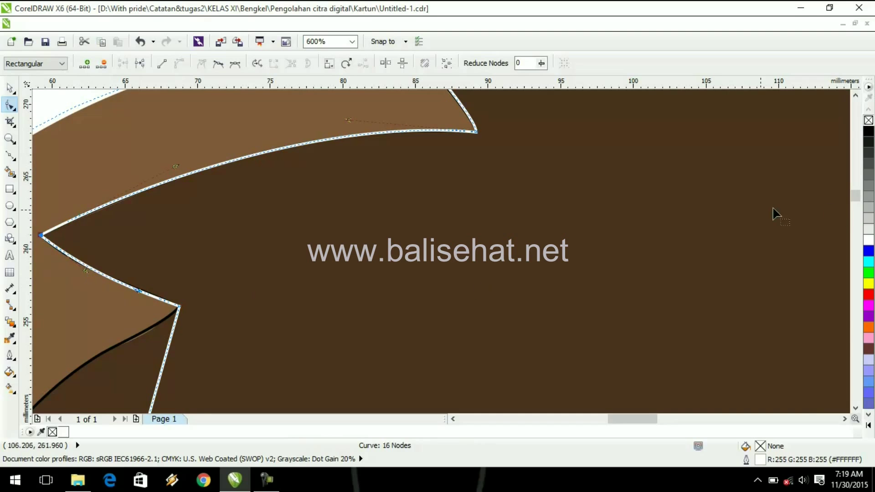
- Bend the strip's long inner segment toward the dark brown hair edge and undo the accidental distortion of the outer edge
drag(855, 196, 855, 203)
drag(641, 418, 627, 419)
drag(856, 201, 854, 227)
scroll(812, 240, down, 1)
scroll(717, 237, down, 1)
drag(623, 199, 583, 189)
scroll(669, 213, up, 3)
scroll(669, 213, down, 3)
drag(582, 228, 552, 219)
scroll(847, 255, up, 3)
key(ctrl+z)
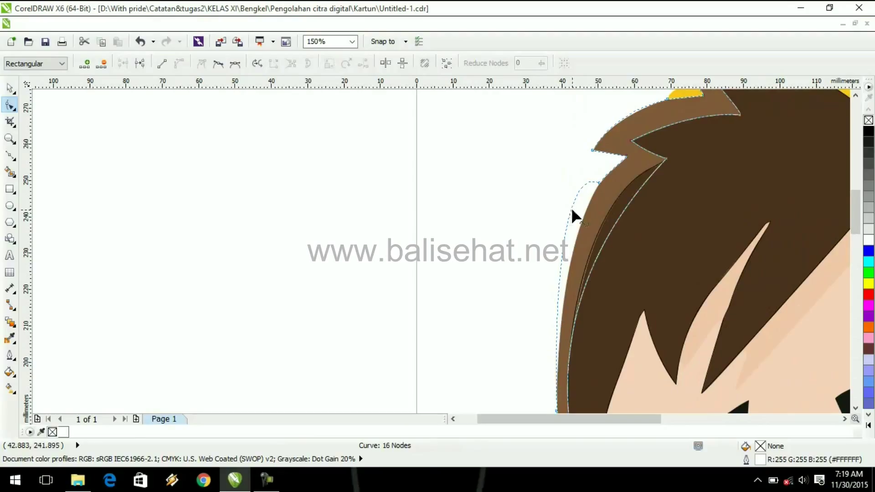
- Refine the handles of the strip's long inner curve down to the sideburn tip and its lower outer curve
scroll(584, 273, down, 3)
click(577, 384)
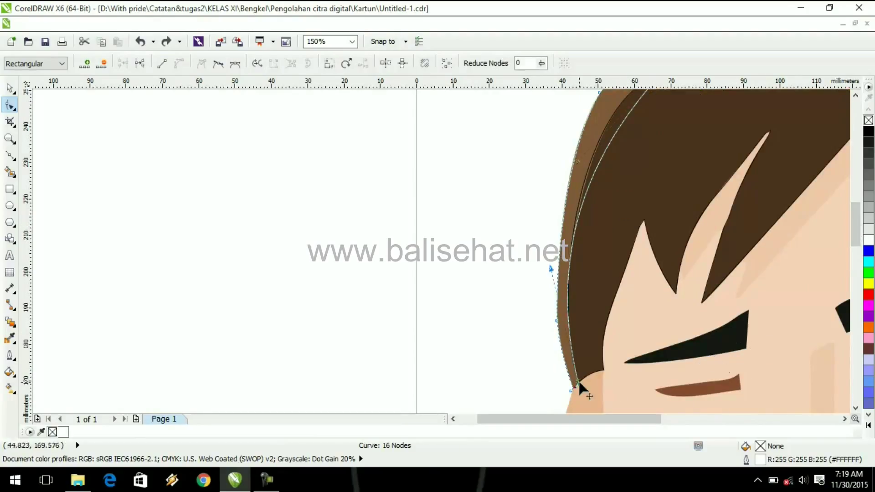
drag(855, 214, 855, 199)
drag(577, 258, 593, 180)
drag(857, 200, 857, 217)
drag(552, 253, 551, 254)
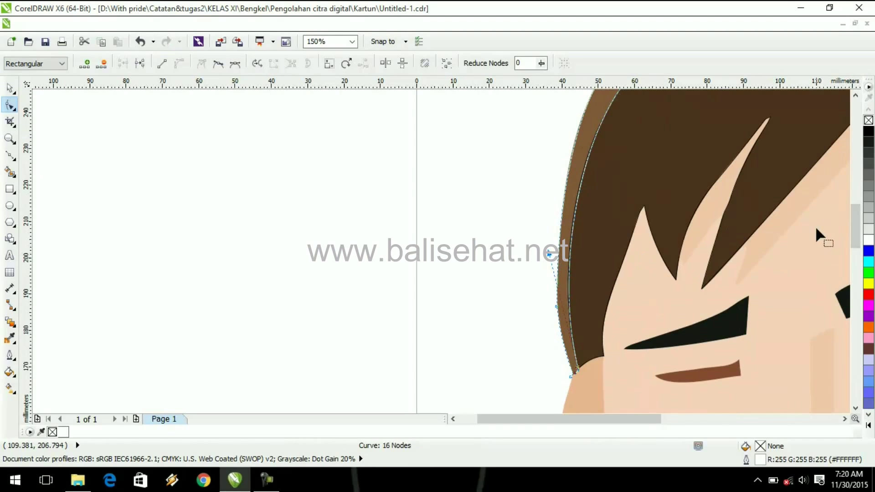
- Add a node near the upper end of the long inner curve and fine-tune the strip's inner and outer curves
drag(857, 223, 856, 199)
scroll(790, 217, up, 2)
scroll(789, 217, down, 1)
drag(467, 261, 435, 283)
click(478, 266)
drag(854, 195, 857, 241)
drag(285, 154, 281, 153)
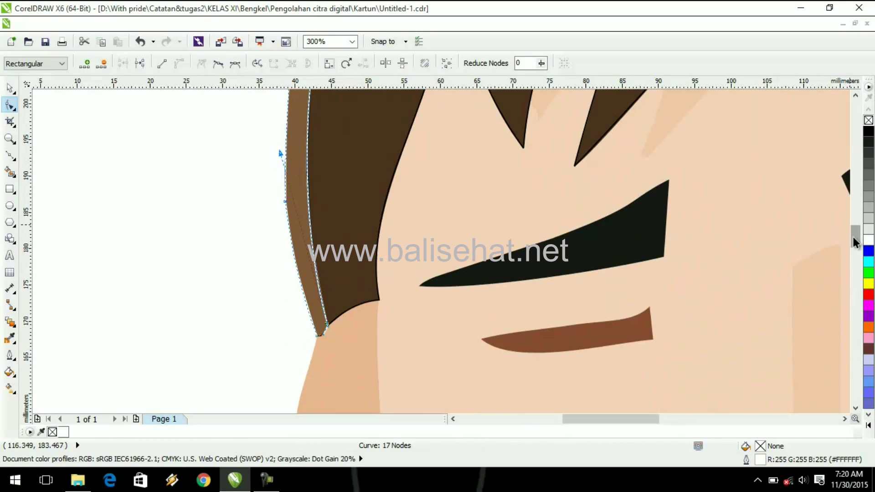
drag(854, 241, 854, 221)
drag(319, 211, 321, 212)
scroll(593, 164, down, 2)
- Set the light brown strip's outline colour to black
click(10, 88)
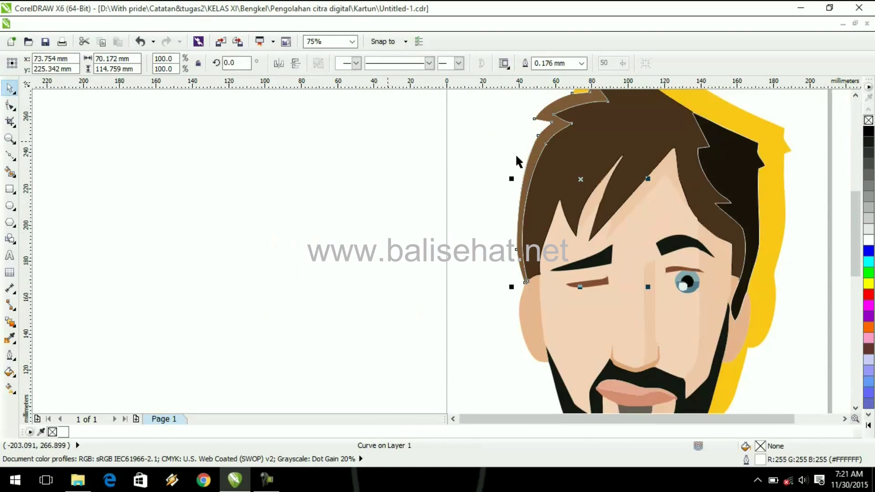
double_click(768, 460)
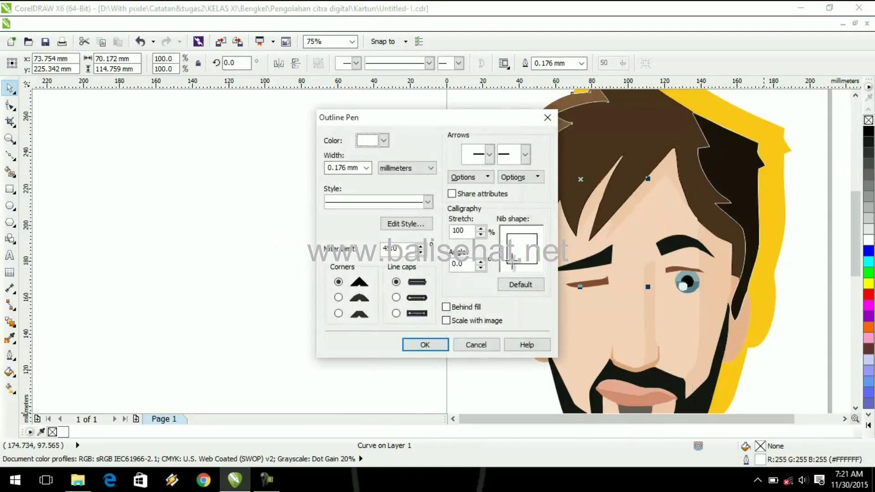
click(384, 142)
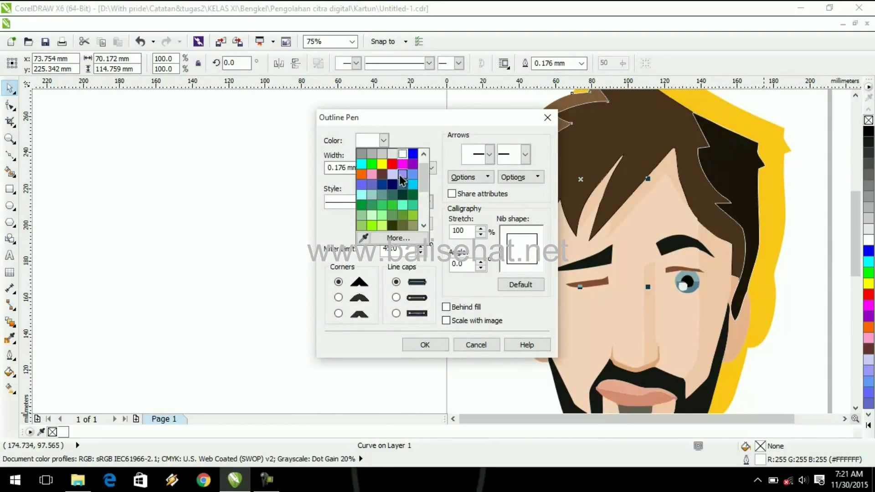
mouse_move(420, 179)
mouse_down()
mouse_move(416, 227)
mouse_move(419, 169)
mouse_up()
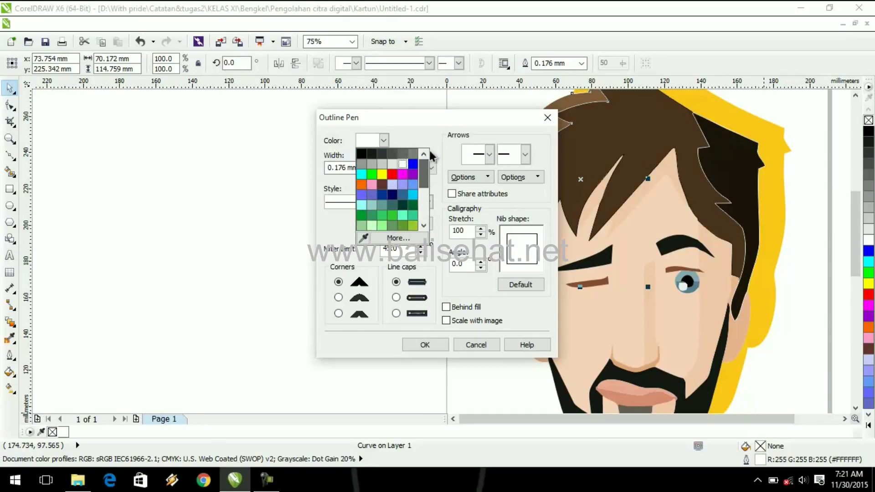
click(362, 154)
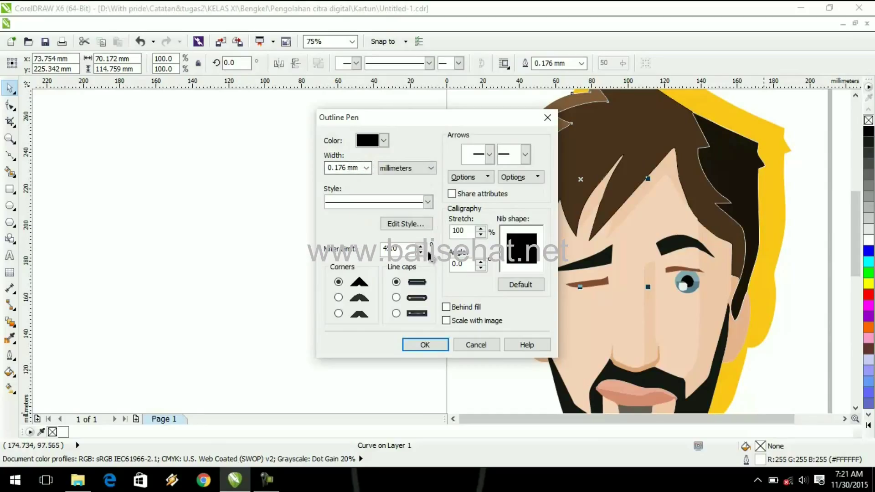
click(425, 345)
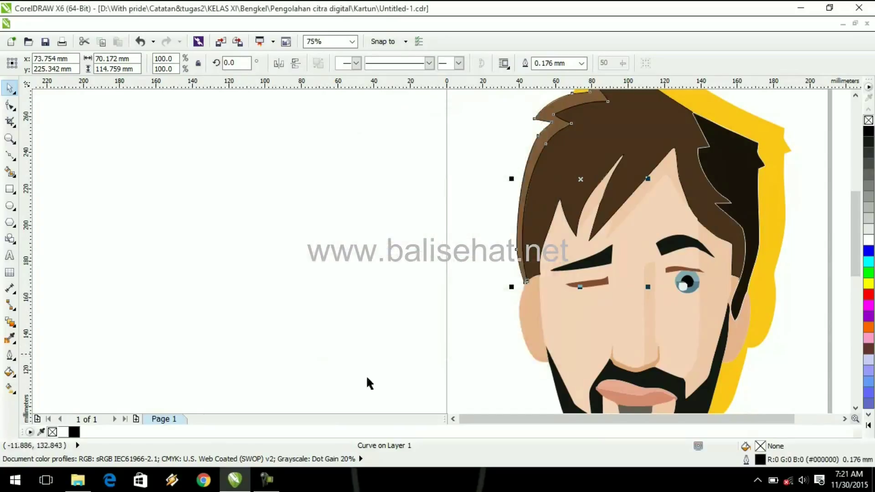
click(273, 479)
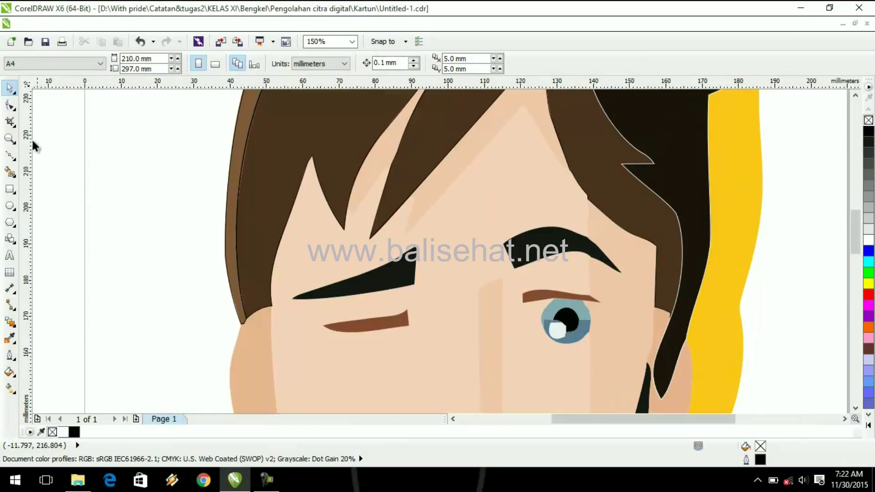
- Start a Bézier outline around the shadow between the two front hair spikes, tracing its lower tip and inner diagonal edge
click(10, 157)
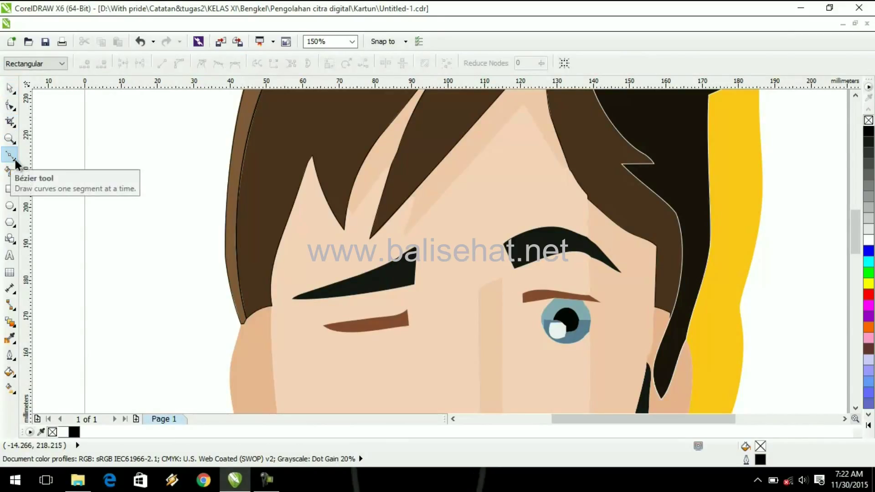
scroll(355, 236, up, 1)
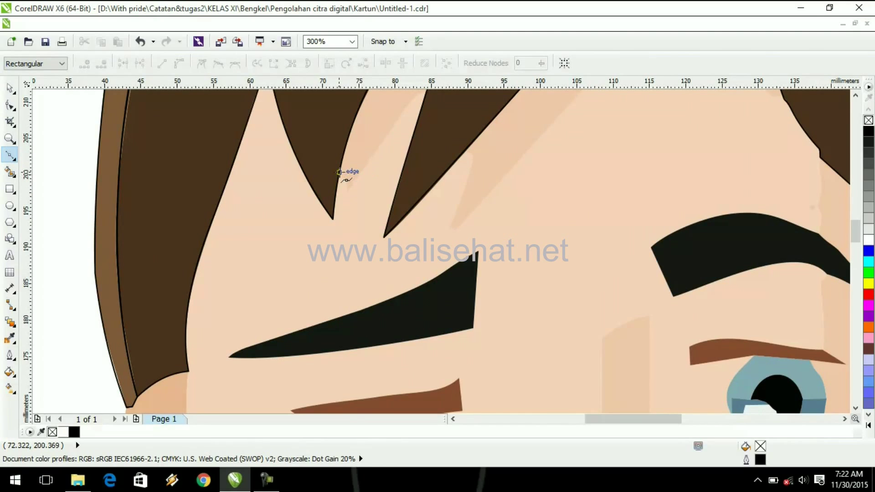
scroll(338, 175, up, 2)
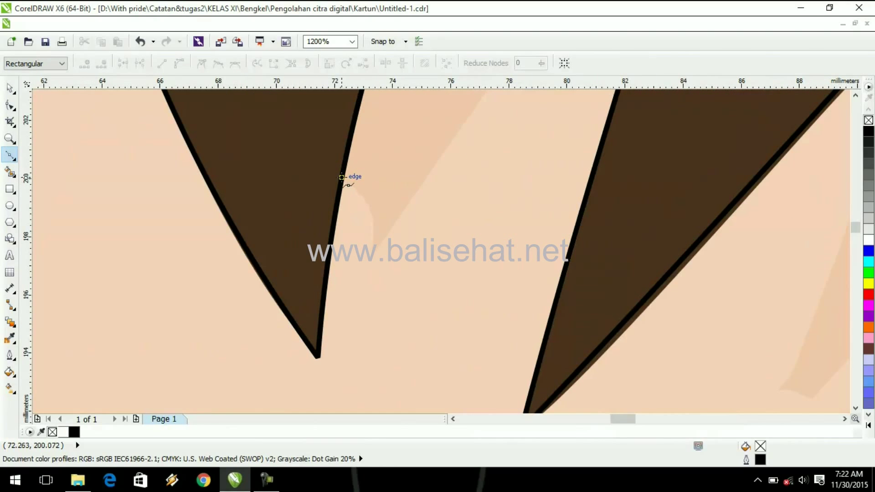
click(373, 253)
scroll(448, 214, down, 2)
mouse_move(854, 227)
mouse_down()
mouse_move(844, 218)
mouse_move(856, 230)
mouse_move(857, 211)
mouse_move(861, 221)
mouse_up()
scroll(512, 247, up, 2)
click(507, 234)
scroll(508, 234, down, 1)
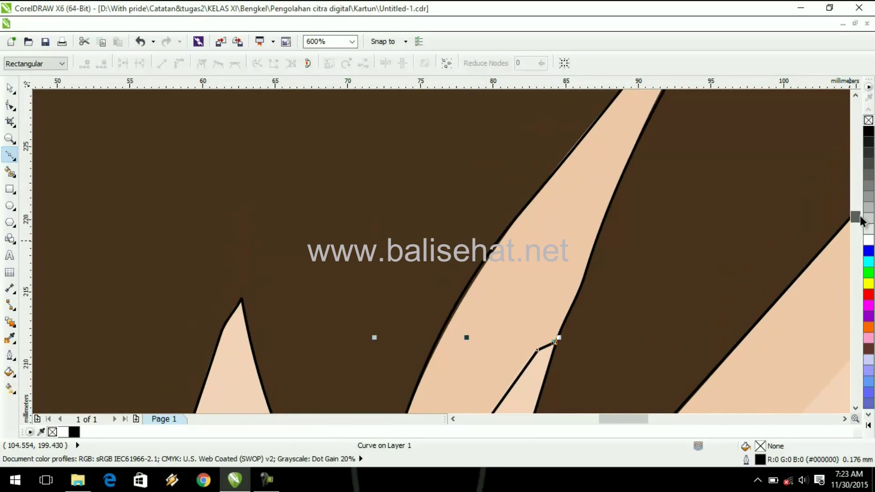
- Continue the outline up along the neighbouring hair spike and close it back at its starting node
scroll(811, 222, down, 1)
scroll(716, 253, up, 1)
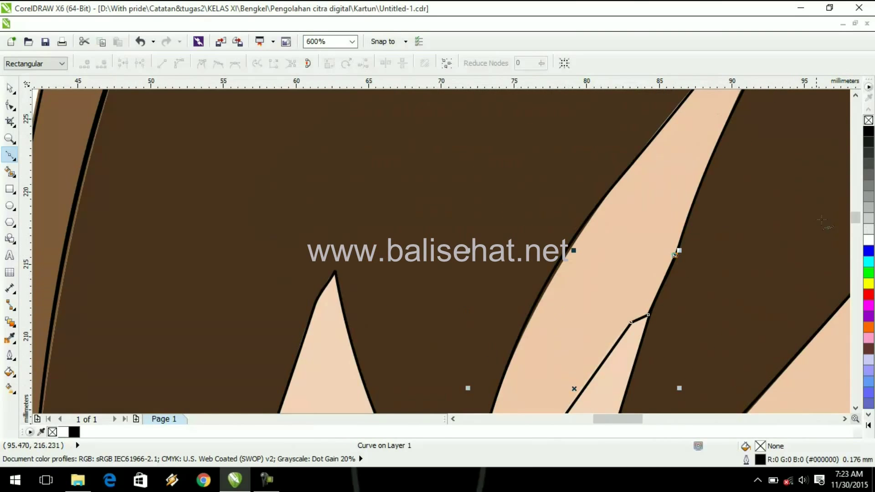
scroll(822, 222, down, 1)
scroll(826, 136, up, 1)
scroll(826, 119, down, 1)
click(639, 400)
- Curve the short lower end of the narrow shadow outline to match the picture
click(9, 105)
scroll(707, 259, up, 3)
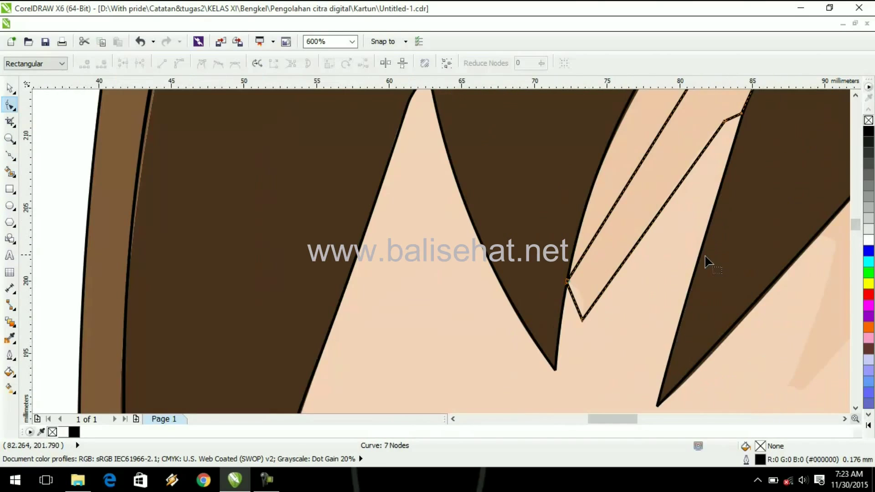
drag(517, 213, 585, 196)
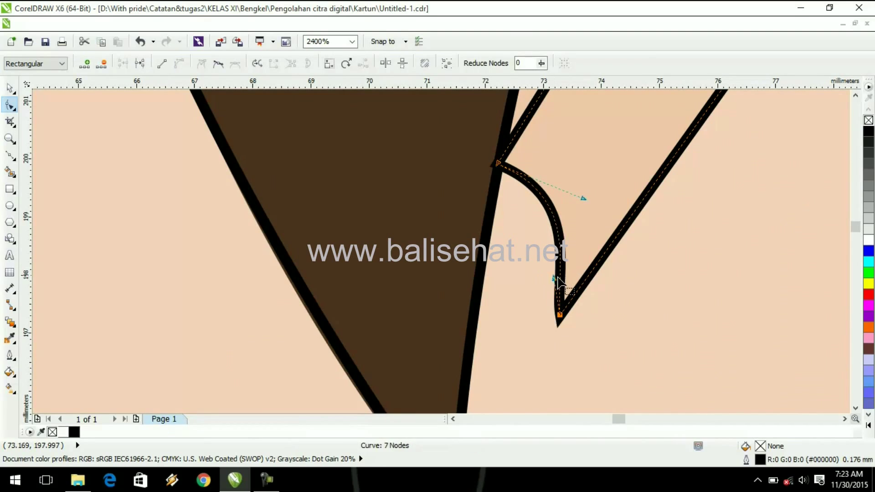
- Bend the narrow shadow's inner diagonal edge near its upper end to follow the skin tone boundary
click(741, 233)
scroll(742, 233, down, 1)
drag(622, 417, 631, 417)
drag(855, 222, 855, 218)
click(691, 112)
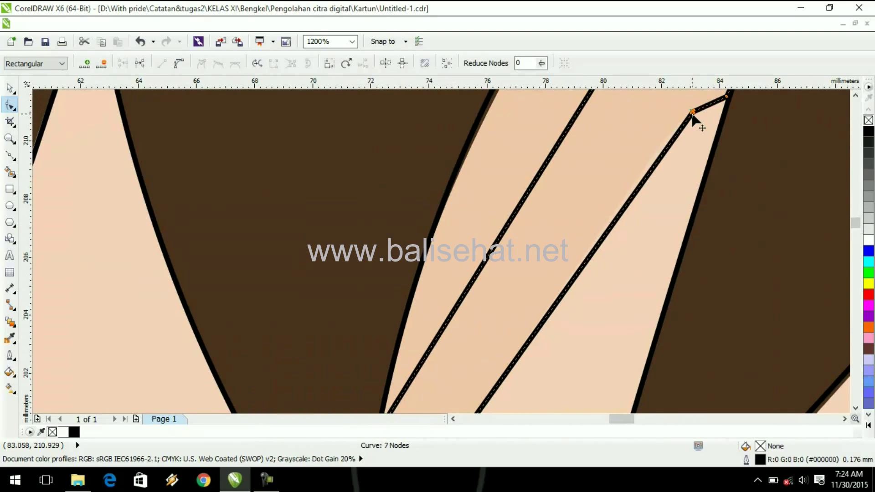
drag(598, 245, 608, 205)
drag(856, 222, 859, 221)
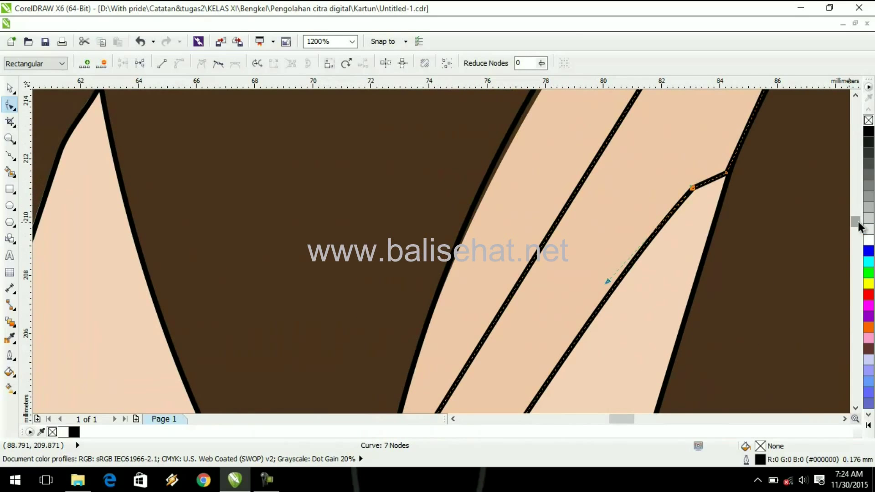
- Convert the narrow shadow's segments beside the longer hair spike to curves and bend them along the hair edge
scroll(780, 199, down, 1)
drag(633, 421, 654, 421)
drag(854, 222, 855, 212)
right_click(600, 188)
click(649, 242)
right_click(600, 134)
click(624, 189)
drag(549, 244, 528, 242)
drag(492, 356, 488, 327)
drag(854, 208, 855, 223)
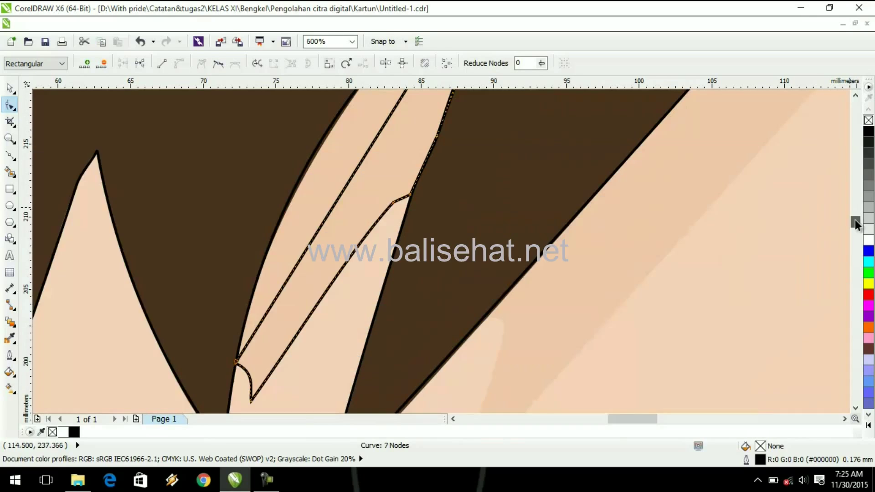
- Bend the narrow shadow's long outer edge to follow the shorter hair spike, then deselect the outline
scroll(378, 203, down, 2)
drag(358, 327, 336, 267)
drag(417, 225, 378, 263)
scroll(456, 172, up, 2)
drag(310, 351, 317, 350)
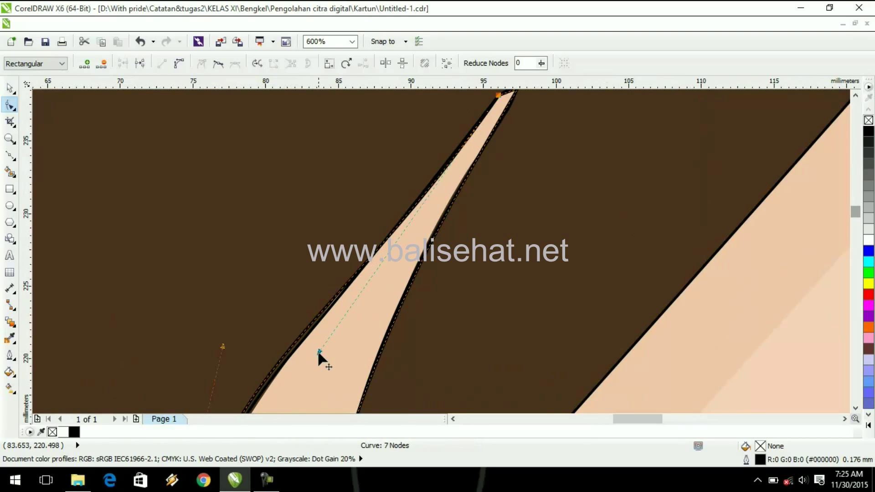
scroll(316, 351, down, 2)
drag(860, 211, 860, 215)
drag(264, 213, 269, 215)
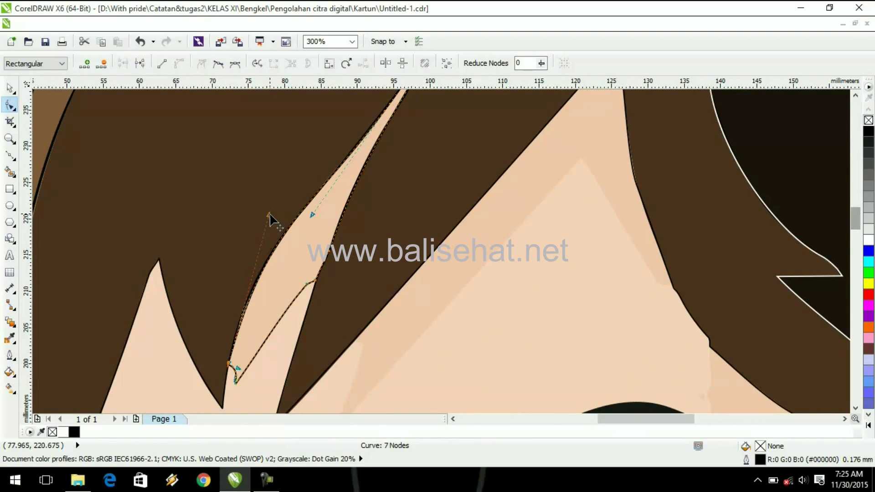
drag(860, 215, 860, 222)
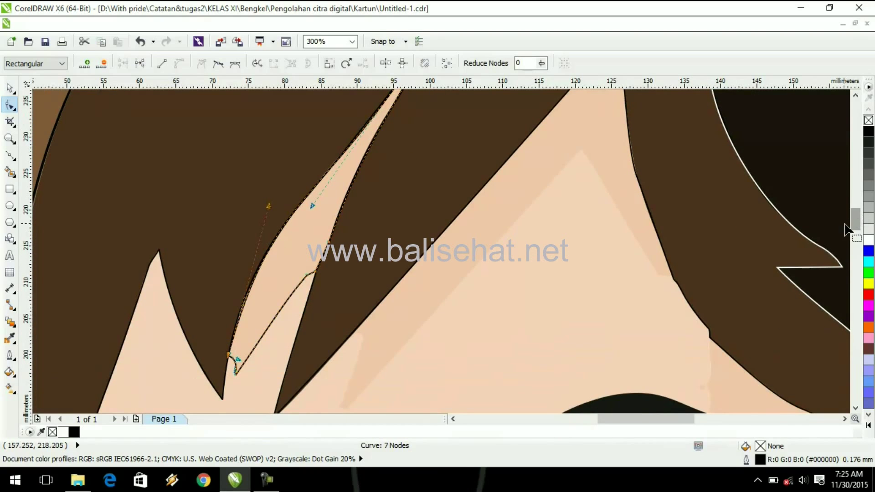
scroll(290, 323, up, 2)
scroll(327, 284, down, 3)
click(392, 303)
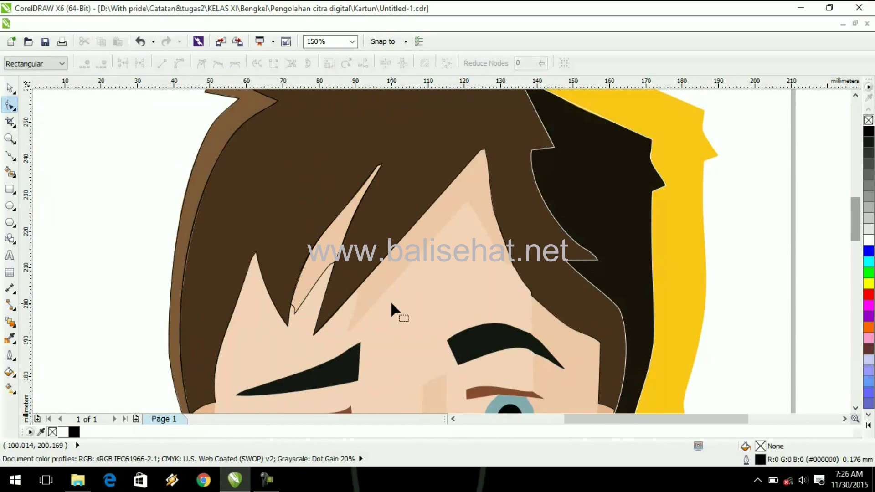
- Set the outline colour of the near-black hair shape to black
key(space)
click(544, 189)
double_click(761, 460)
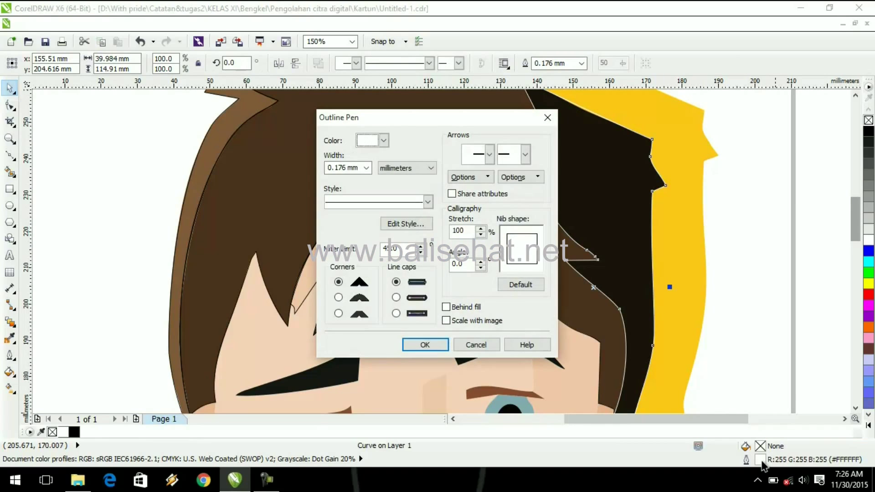
click(373, 143)
click(421, 177)
click(432, 342)
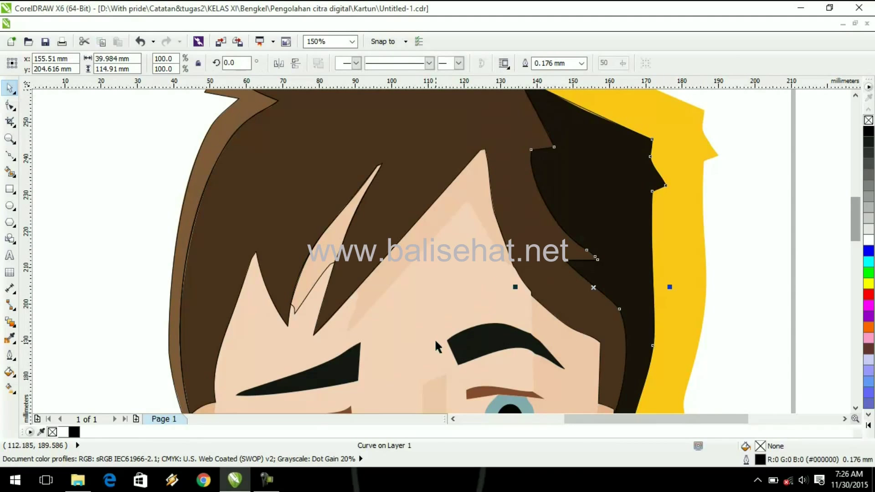
- Adjust the curve handle on the near-black hair shape's top edge beside the yellow background
scroll(656, 214, up, 2)
key(F10)
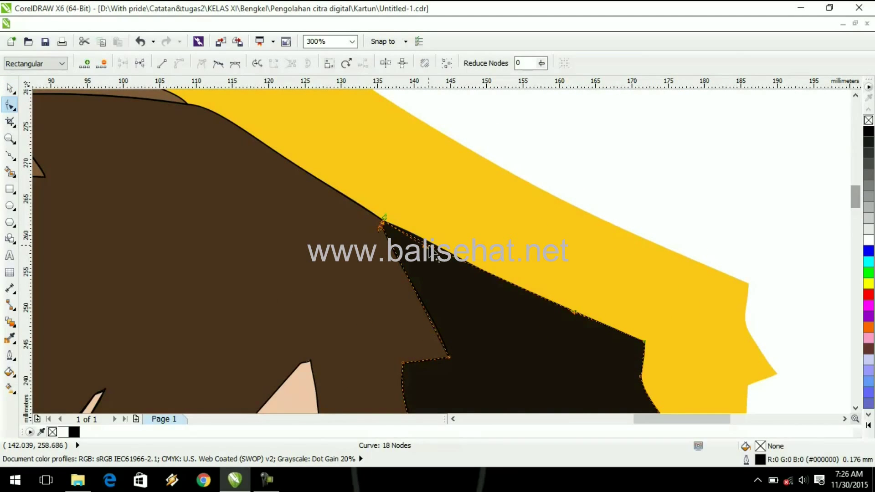
drag(576, 314, 569, 318)
click(845, 169)
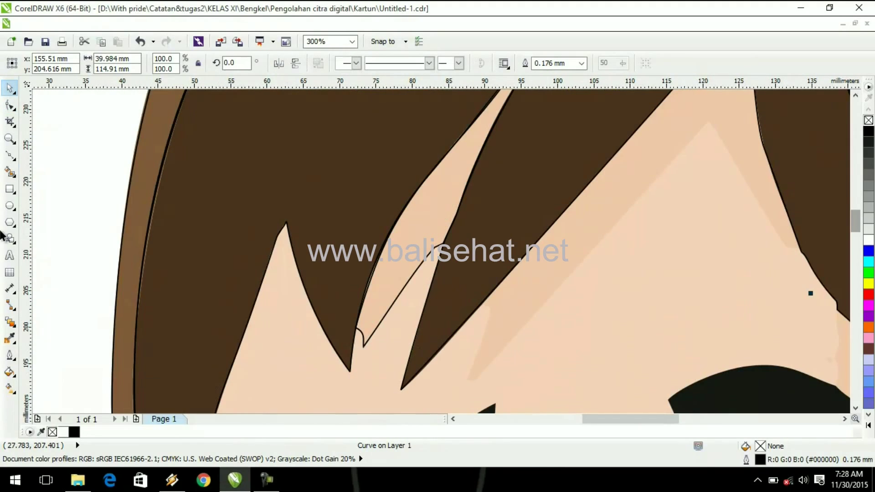
- Start a Bézier outline of the large forehead shadow at the long hair spike, tracing around its lower tip
click(9, 155)
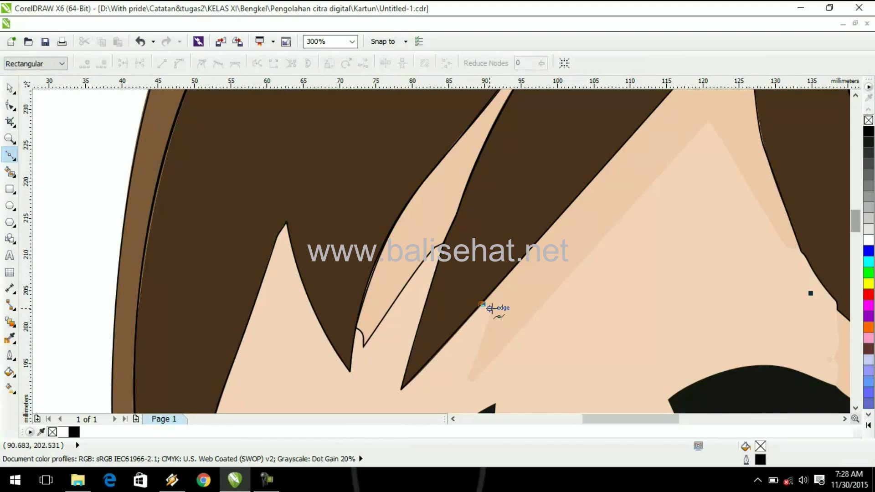
click(489, 309)
scroll(469, 381, up, 3)
click(467, 355)
click(453, 373)
click(486, 381)
scroll(549, 338, down, 1)
drag(639, 421, 648, 421)
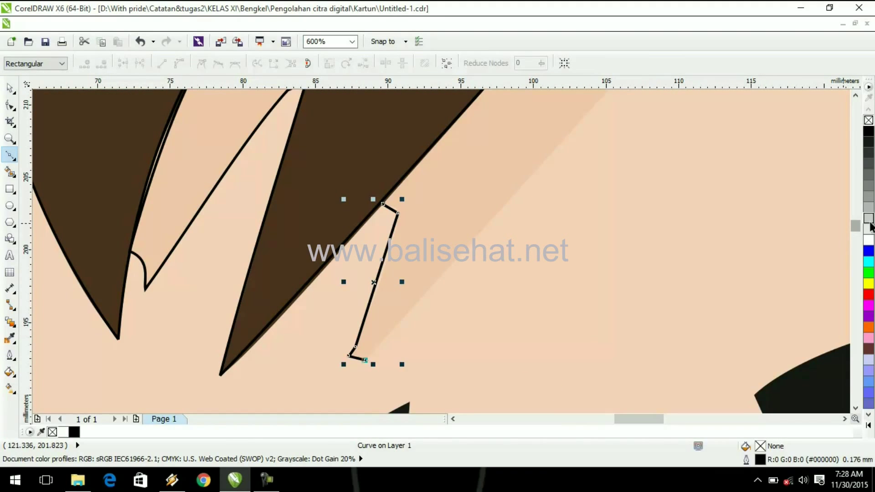
- Trace the forehead shadow's inner peak and short far end, follow the hair edge, and close the outline
drag(855, 227, 859, 219)
click(835, 98)
scroll(835, 99, down, 1)
drag(621, 419, 636, 418)
mouse_move(853, 227)
mouse_down()
mouse_move(853, 210)
mouse_move(858, 216)
mouse_up()
click(773, 302)
scroll(790, 314, up, 2)
click(790, 275)
scroll(791, 284, down, 2)
scroll(742, 196, up, 1)
click(722, 158)
scroll(711, 171, down, 1)
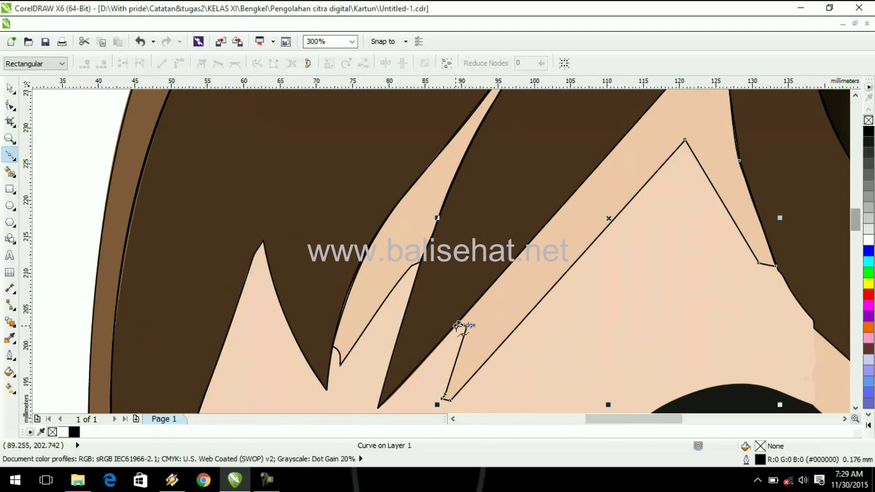
- Round the short edge where the forehead shadow's lower tip meets the long hair spike
click(10, 106)
scroll(391, 266, up, 1)
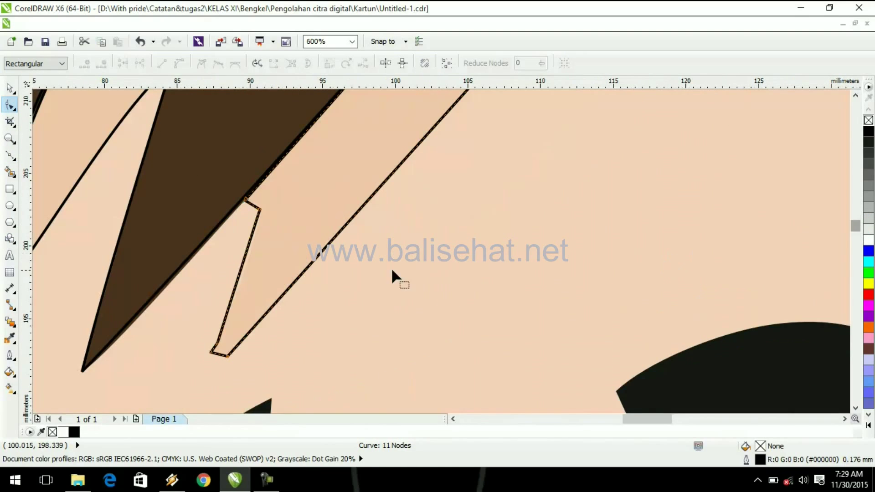
right_click(255, 227)
scroll(275, 203, up, 3)
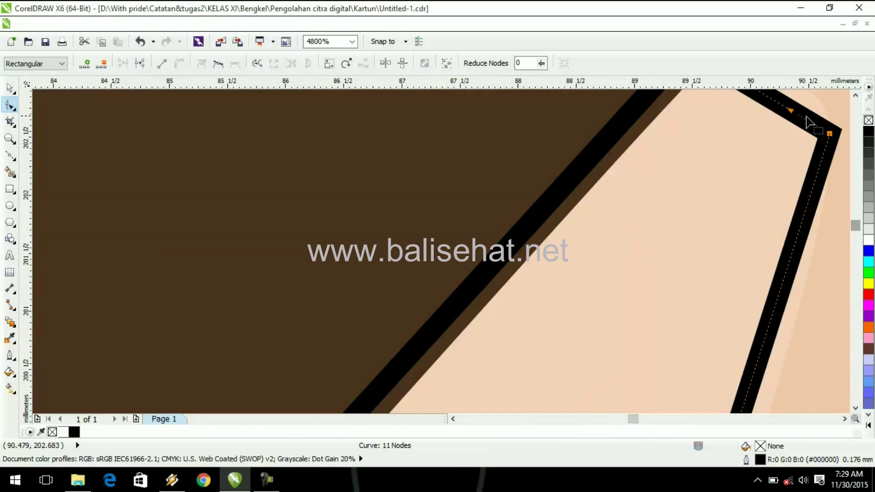
scroll(738, 322, down, 1)
drag(766, 210, 794, 191)
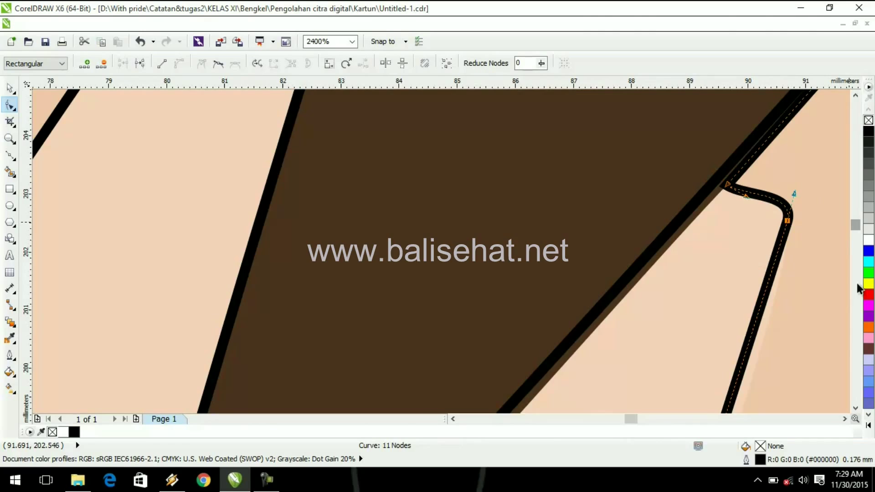
- Bend the side edge of the forehead shadow's lower tip to the picture and make its short bottom edge a curve
scroll(856, 285, down, 1)
drag(631, 417, 640, 417)
scroll(638, 357, down, 1)
drag(853, 220, 860, 223)
scroll(565, 246, up, 1)
right_click(480, 257)
click(546, 101)
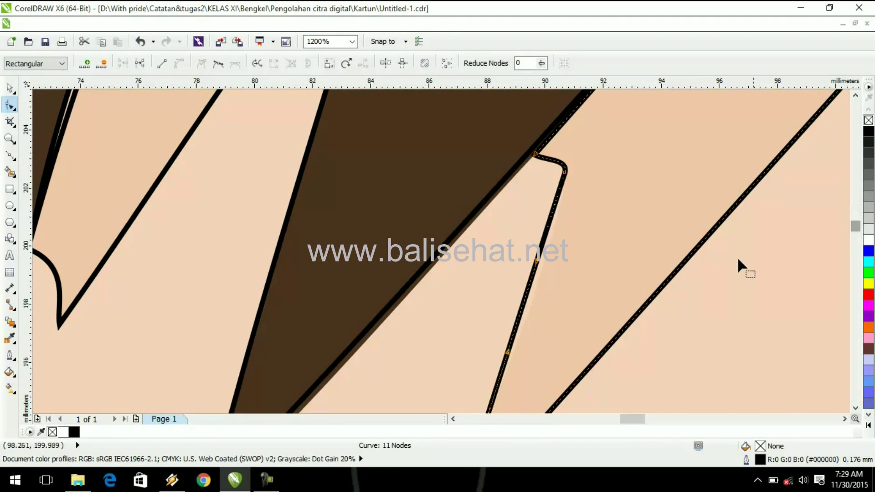
drag(521, 349, 545, 259)
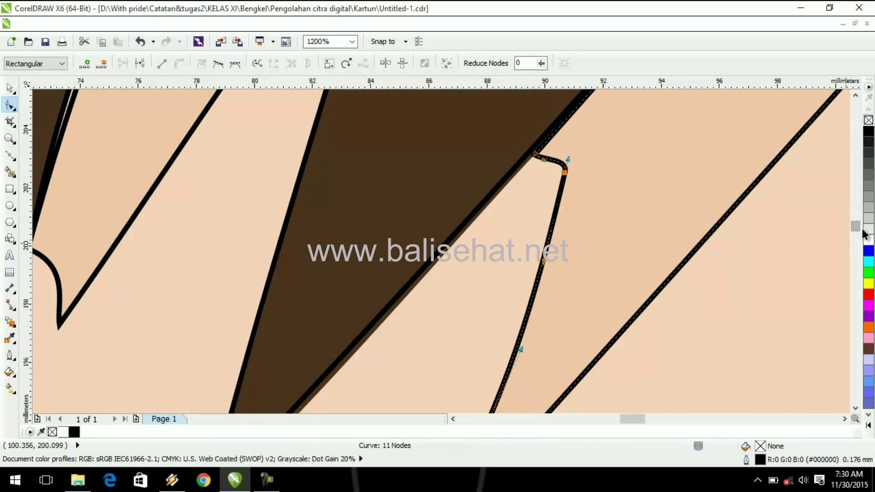
scroll(858, 235, down, 5)
right_click(496, 165)
key(Escape)
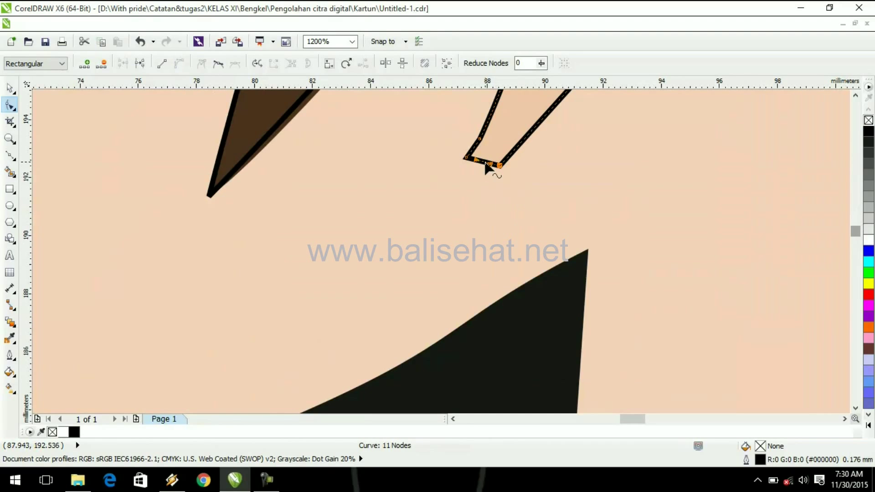
- Try to bend the forehead shadow's inner edge between the peak and the far end, then undo the change
scroll(641, 230, down, 2)
drag(859, 236, 854, 224)
scroll(576, 311, down, 2)
scroll(655, 315, up, 1)
right_click(728, 102)
scroll(641, 210, up, 1)
scroll(650, 175, down, 1)
drag(656, 167, 678, 193)
key(ctrl+z)
drag(805, 209, 795, 228)
click(796, 230)
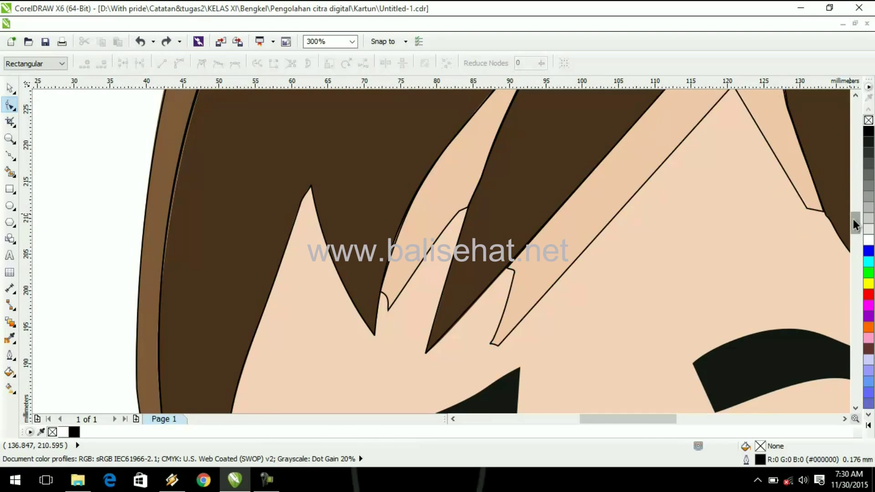
- Convert the short bottom edge at the forehead shadow's far end to a curve and bend it to match the skin tone
scroll(815, 151, up, 2)
scroll(766, 198, down, 2)
scroll(787, 245, up, 3)
drag(853, 223, 853, 221)
click(652, 350)
right_click(652, 350)
click(665, 271)
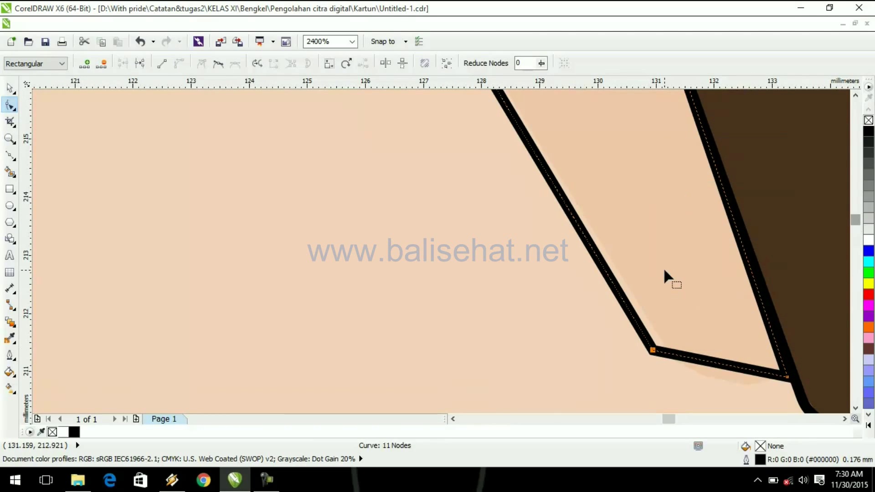
scroll(664, 273, down, 2)
click(725, 317)
drag(709, 314, 683, 318)
- Convert the forehead shadow's upper edge beside the side hair to a curve and bend it along the hair
scroll(850, 223, down, 1)
drag(854, 222, 859, 210)
scroll(859, 214, up, 1)
right_click(677, 94)
click(692, 144)
drag(705, 267, 698, 291)
scroll(747, 172, up, 1)
drag(858, 209, 858, 212)
scroll(763, 198, down, 1)
scroll(819, 218, up, 2)
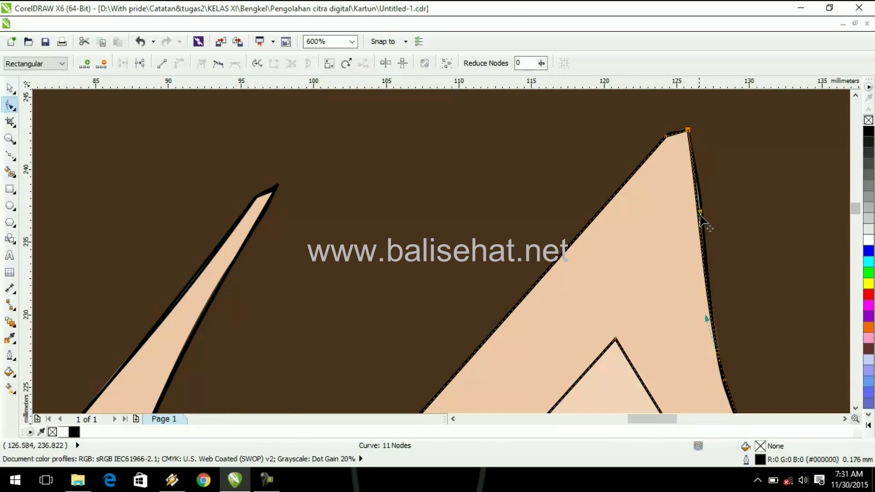
- Refine the nodes and curve handles of the forehead shadow's edge along the side hair
right_click(665, 136)
click(602, 195)
scroll(688, 134, up, 1)
click(687, 182)
drag(858, 208, 864, 214)
click(739, 230)
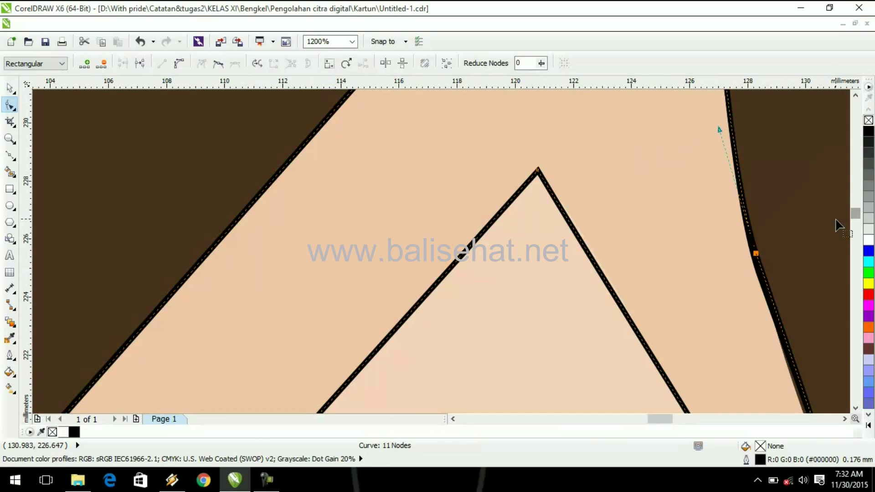
scroll(739, 230, down, 1)
drag(608, 233, 607, 240)
click(647, 250)
drag(584, 163, 582, 162)
drag(565, 103, 568, 102)
drag(856, 215, 856, 207)
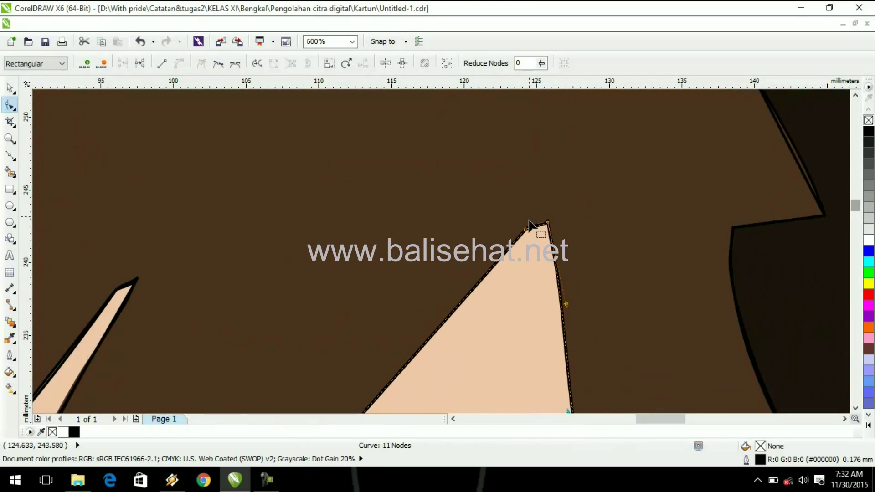
- Try to reshape the short top edge of the forehead shadow, undo the change, and deselect the outline
drag(526, 228, 547, 232)
drag(855, 206, 854, 219)
drag(669, 419, 659, 419)
drag(855, 220, 856, 211)
key(ctrl+z)
scroll(596, 142, down, 2)
key(Escape)
scroll(732, 228, up, 2)
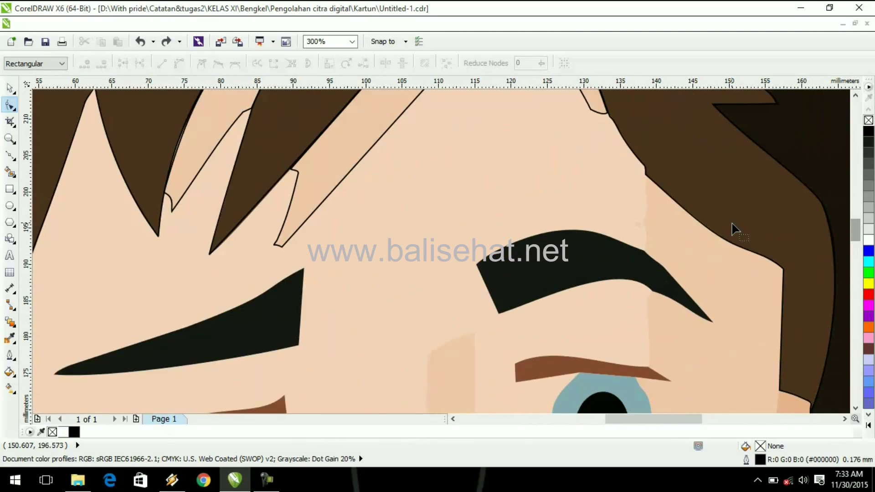
click(10, 154)
scroll(644, 175, up, 2)
click(650, 167)
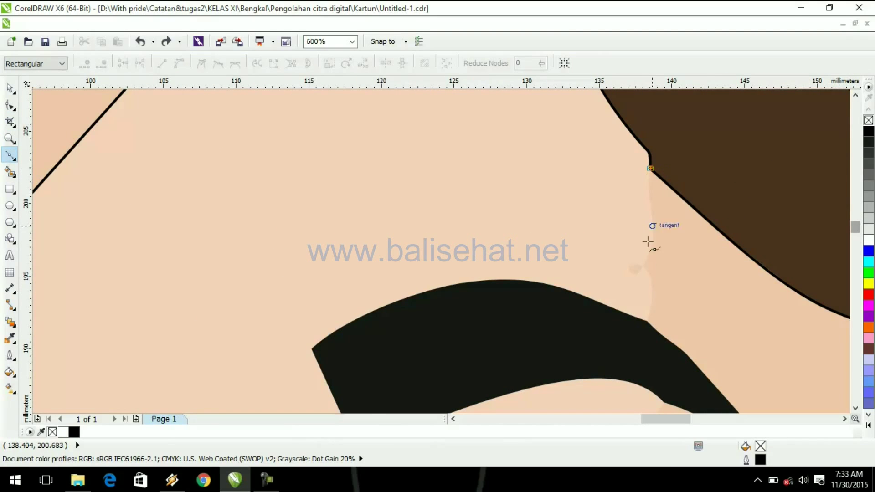
click(643, 268)
drag(858, 227, 857, 232)
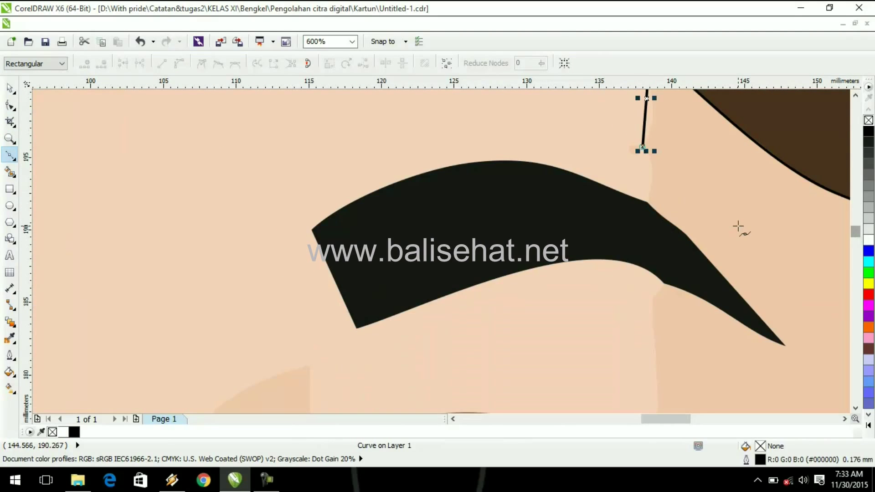
click(648, 201)
click(686, 234)
click(785, 347)
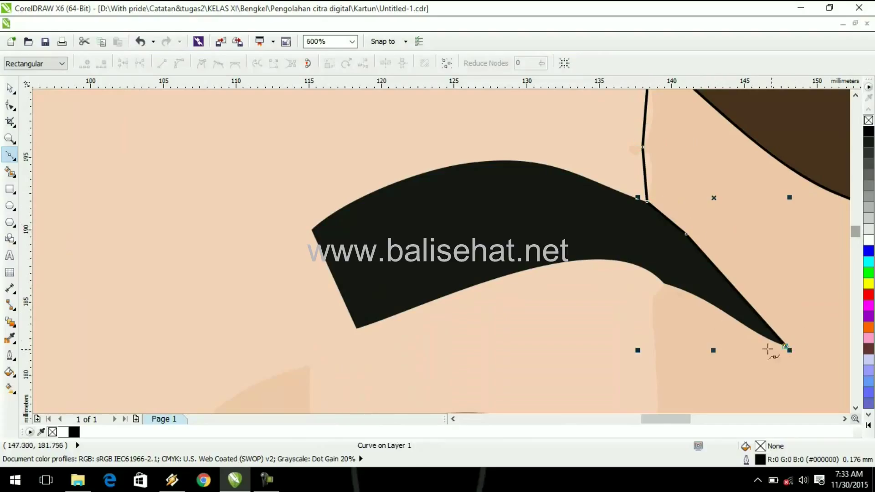
scroll(722, 264, down, 4)
click(654, 267)
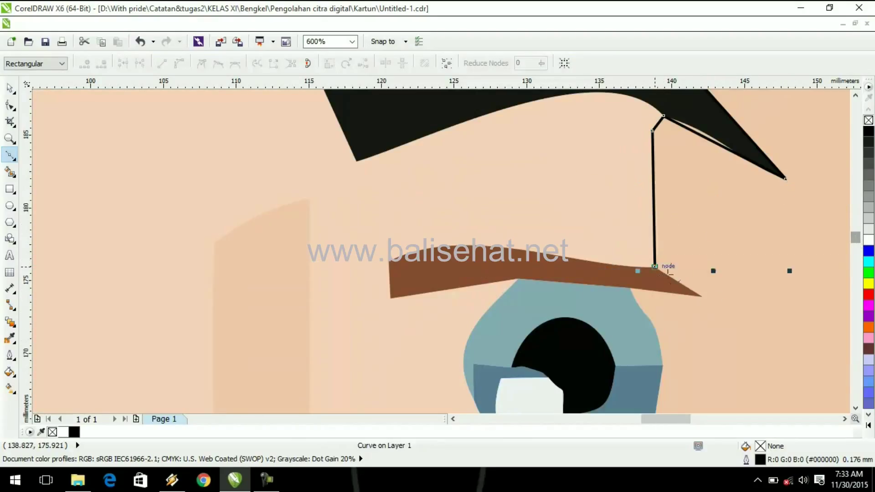
scroll(718, 234, down, 2)
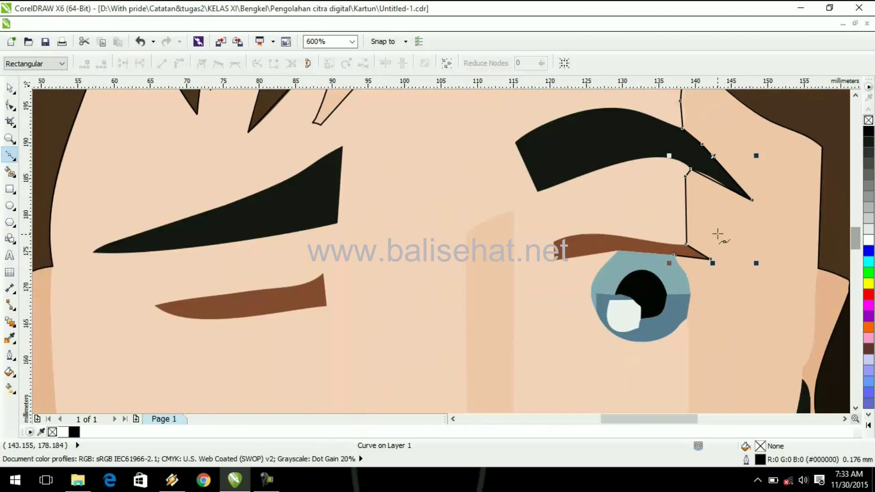
key(ctrl+z)
- Trace the eyebrow above the open eye with a closed straight-segment Bézier outline through its corners and tail tip
scroll(774, 223, up, 2)
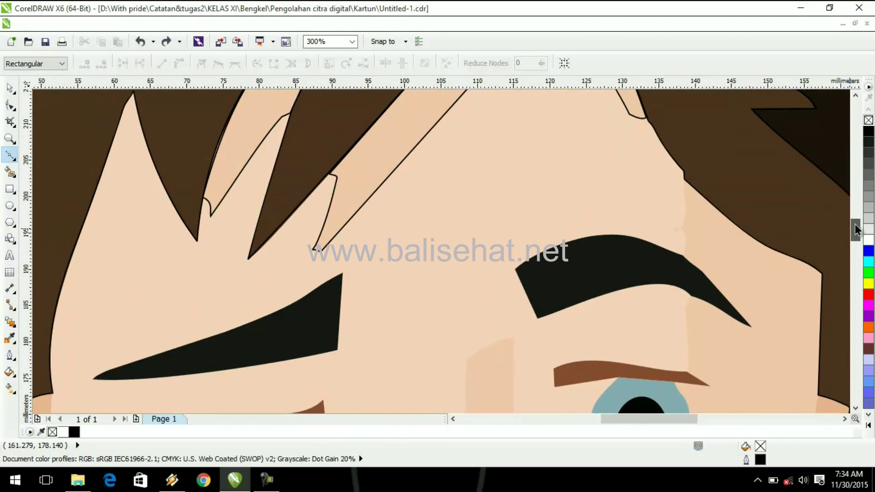
scroll(818, 232, down, 4)
drag(664, 419, 681, 420)
scroll(516, 261, up, 1)
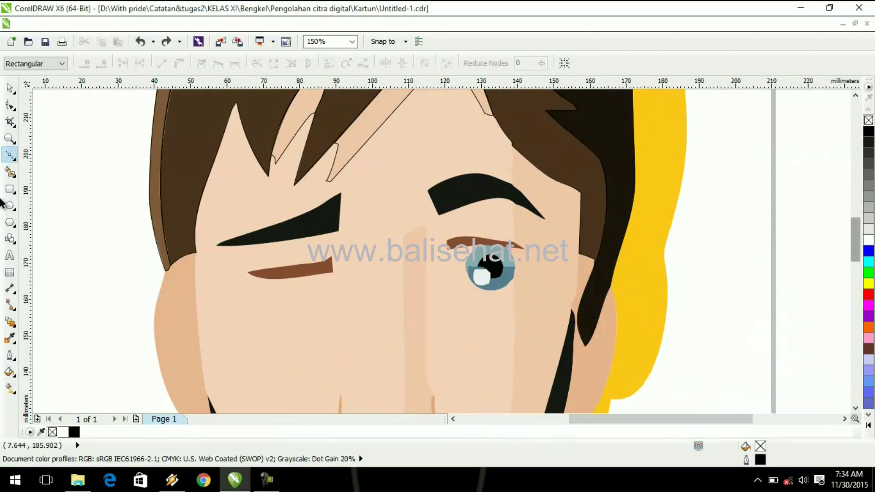
scroll(524, 187, up, 2)
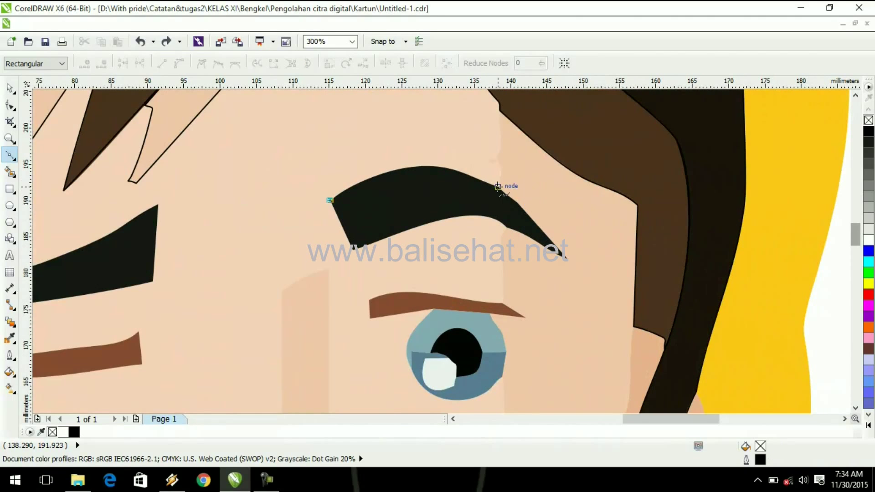
click(498, 186)
click(517, 202)
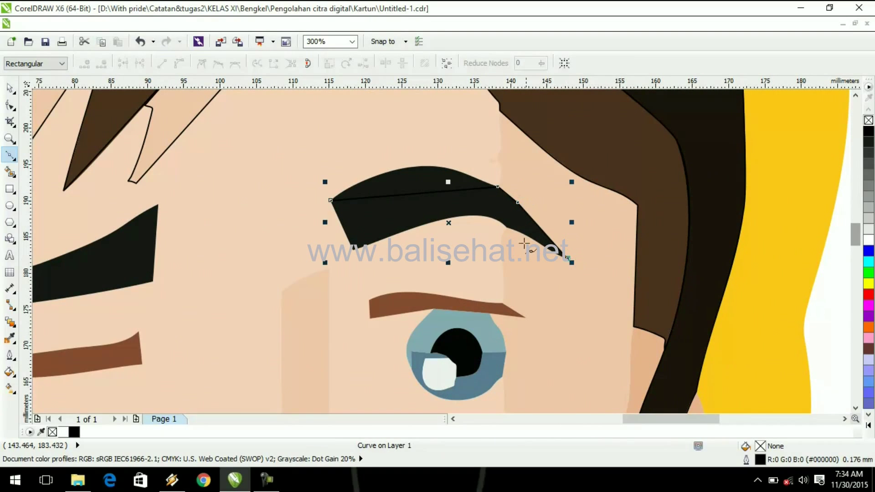
click(329, 200)
- Convert the upper segments of the outline above the open eye to curves and bend them along the eyebrow's top edge
click(10, 107)
right_click(507, 193)
click(531, 242)
drag(449, 190, 446, 175)
drag(414, 201, 453, 166)
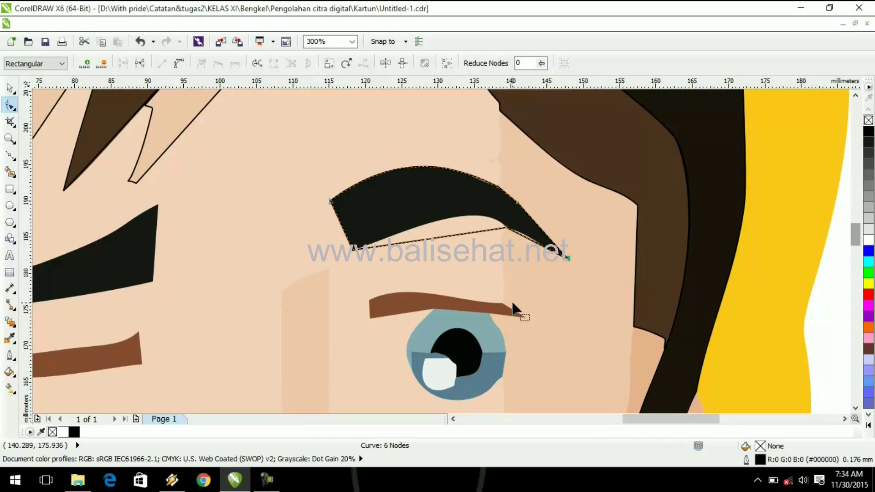
- Convert the short lower segment at the eyebrow's tail to a curve and bend it along the tail's underside
scroll(543, 203, up, 1)
mouse_move(293, 136)
mouse_down()
mouse_move(270, 111)
mouse_move(347, 132)
mouse_move(279, 111)
mouse_move(294, 135)
mouse_up()
right_click(474, 257)
click(510, 99)
drag(511, 278, 516, 273)
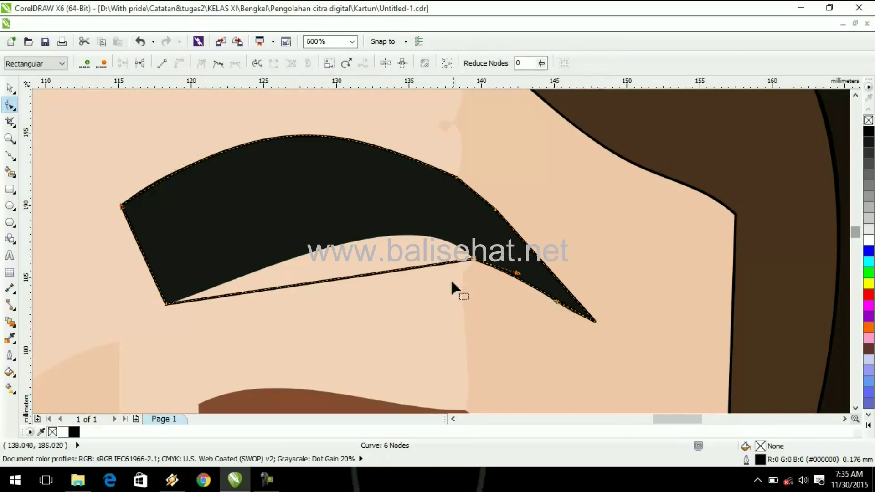
- Bend the outline's long lower segment into an arch along the eyebrow's underside and adjust its curve handles
drag(167, 304, 237, 157)
drag(280, 290, 336, 230)
key(ctrl+z)
drag(374, 274, 402, 193)
drag(268, 290, 268, 276)
click(391, 233)
click(429, 255)
- Trace the other eyebrow, above the closed eye, with a straight-segment Bézier outline through its corners and pointed tip
scroll(441, 254, down, 1)
drag(715, 418, 665, 417)
click(10, 155)
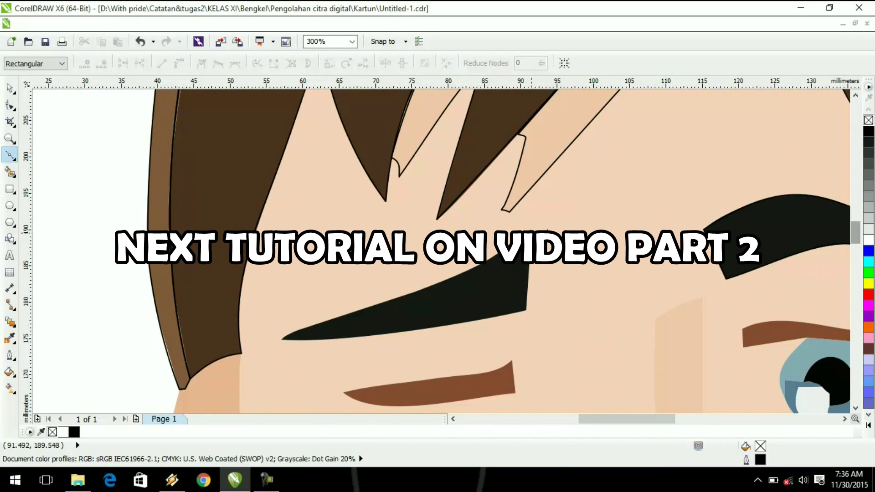
click(475, 266)
click(280, 339)
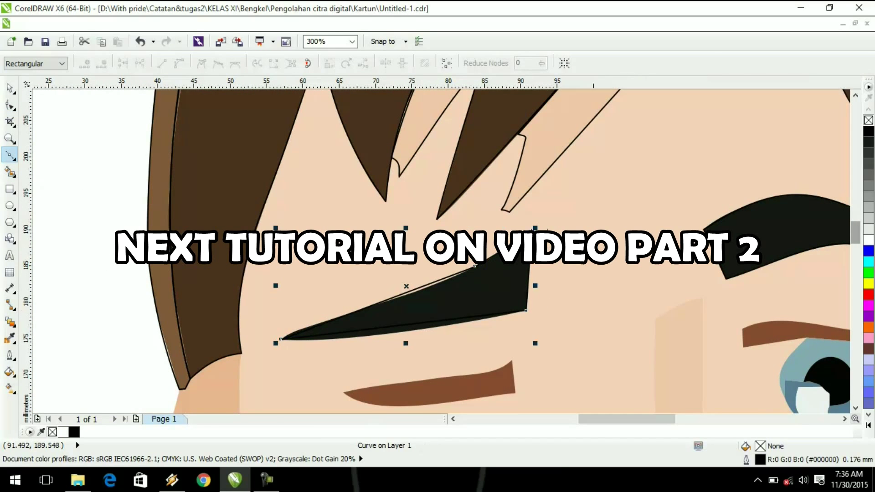